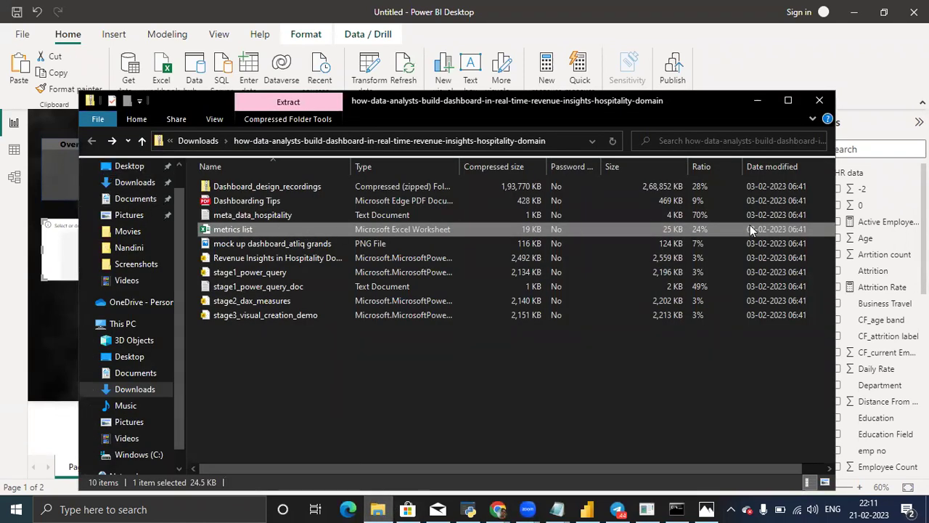
# Close the zip archive window, open the HR Data workbook from the Downloads folder in Excel and dismiss the Office sign-in prompt.
pyautogui.click(818, 101)
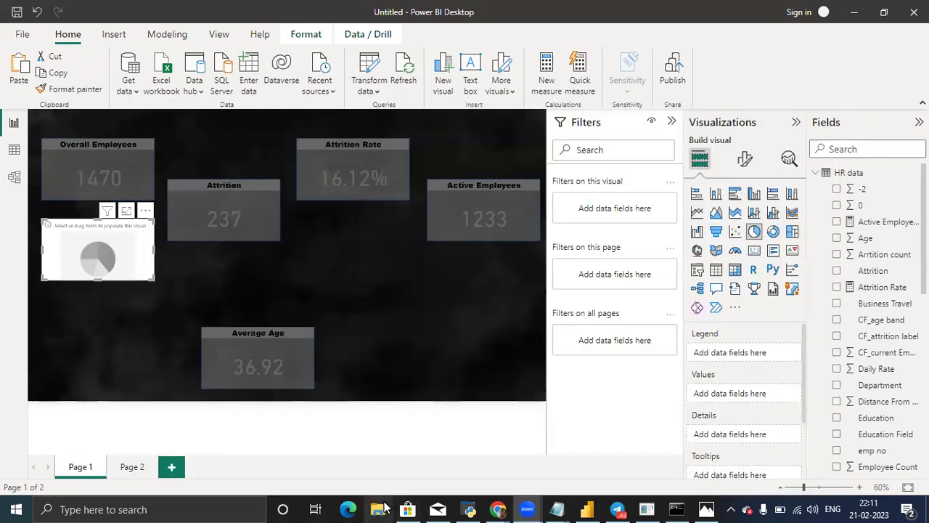
pyautogui.click(379, 508)
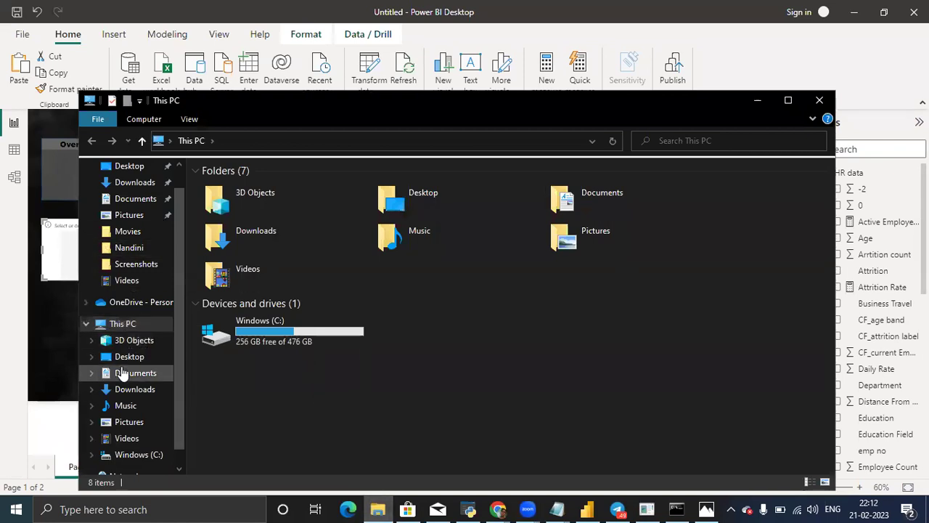
pyautogui.click(118, 379)
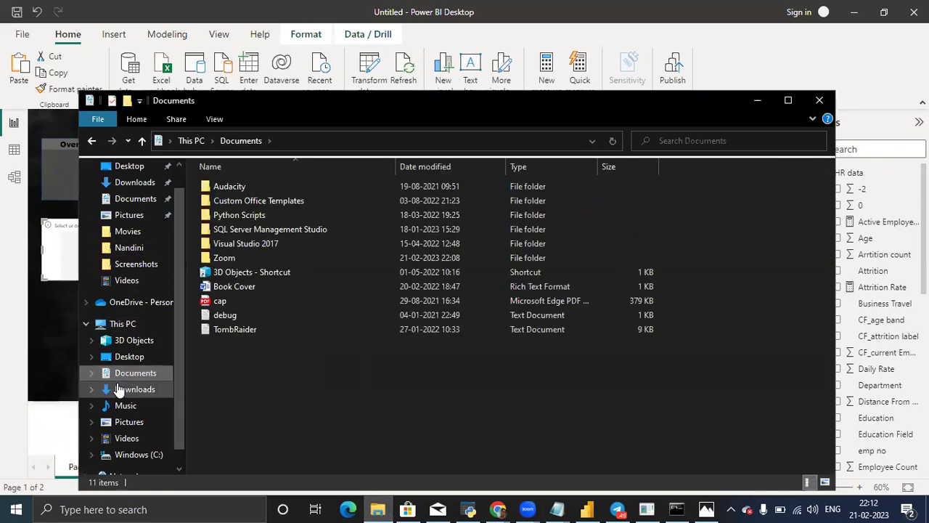
pyautogui.click(118, 389)
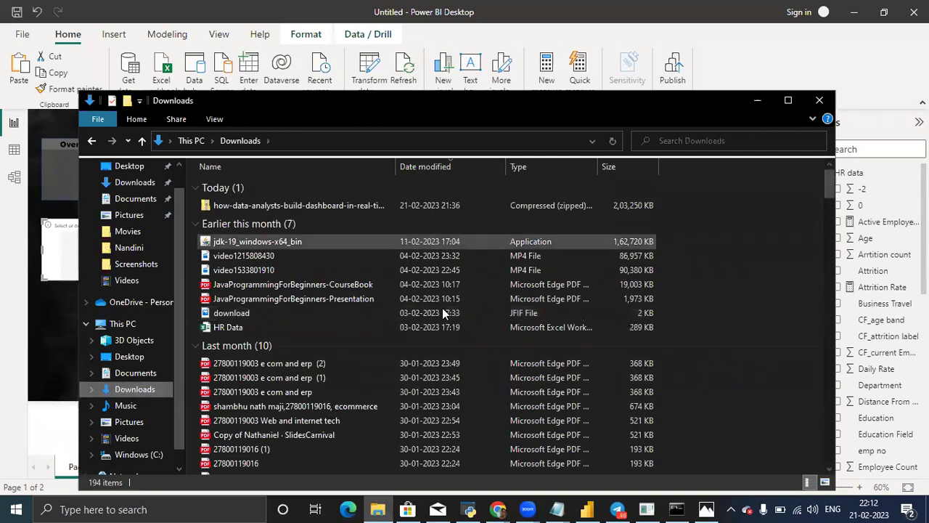
pyautogui.doubleClick(225, 327)
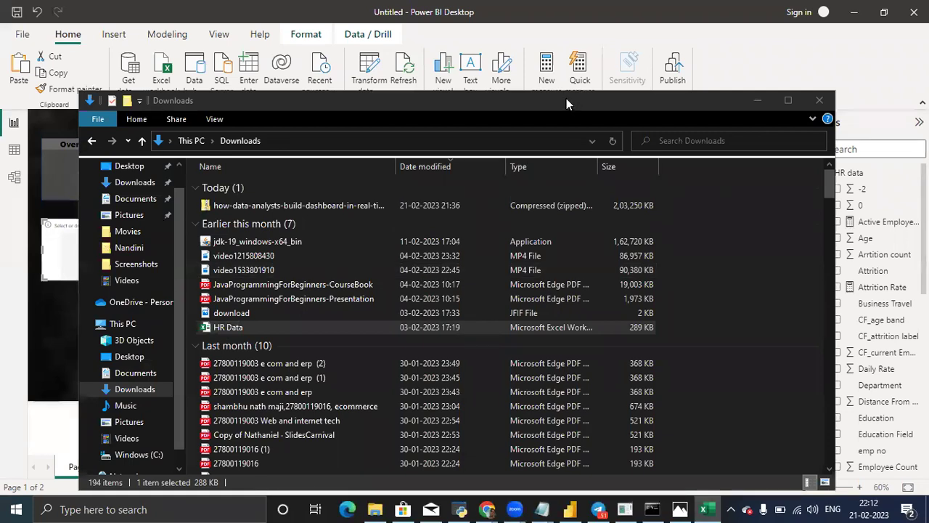
pyautogui.moveTo(566, 98); pyautogui.dragTo(601, 85)
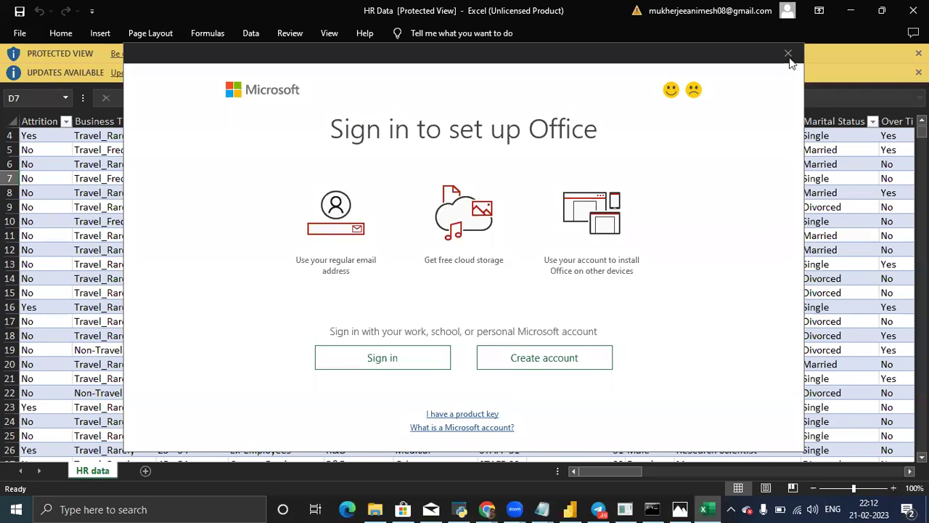
pyautogui.click(788, 55)
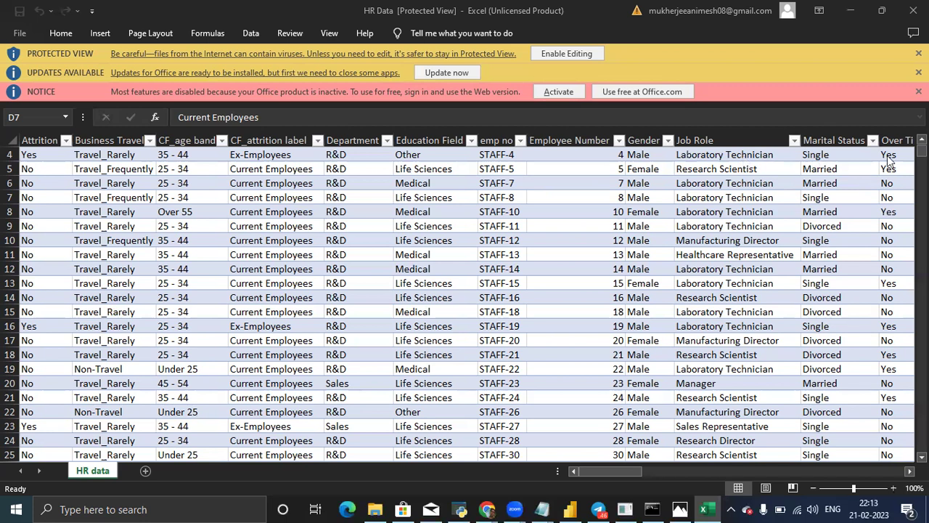
# Examine the HR data sheet's columns from Attrition across to Years With Curr Manager.
pyautogui.click(626, 471)
pyautogui.moveTo(617, 471)
pyautogui.mouseDown()
pyautogui.moveTo(564, 472)
pyautogui.moveTo(631, 471)
pyautogui.mouseUp()
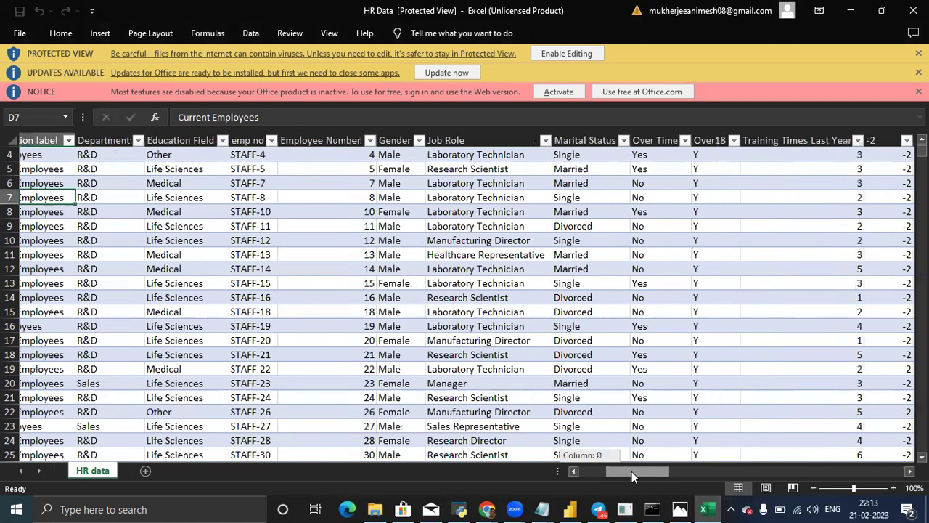
pyautogui.click(694, 474)
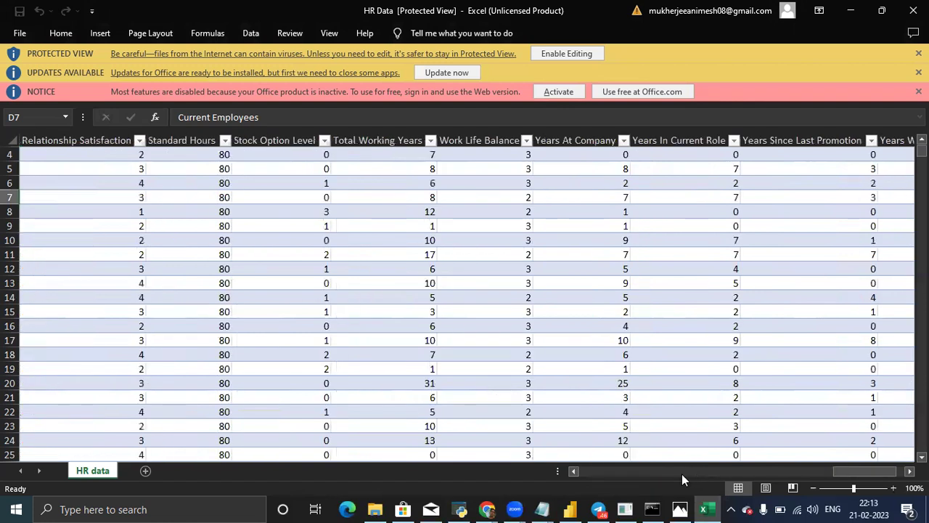
pyautogui.click(670, 473)
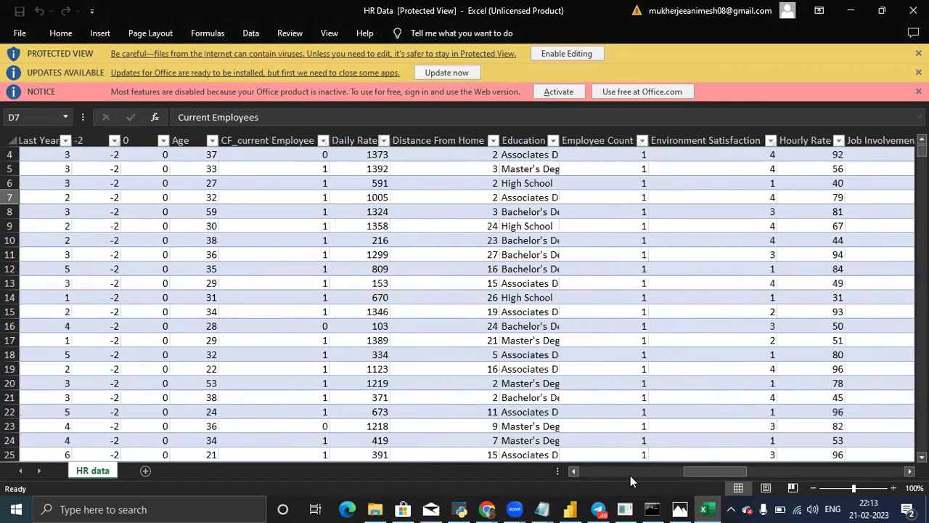
pyautogui.click(644, 477)
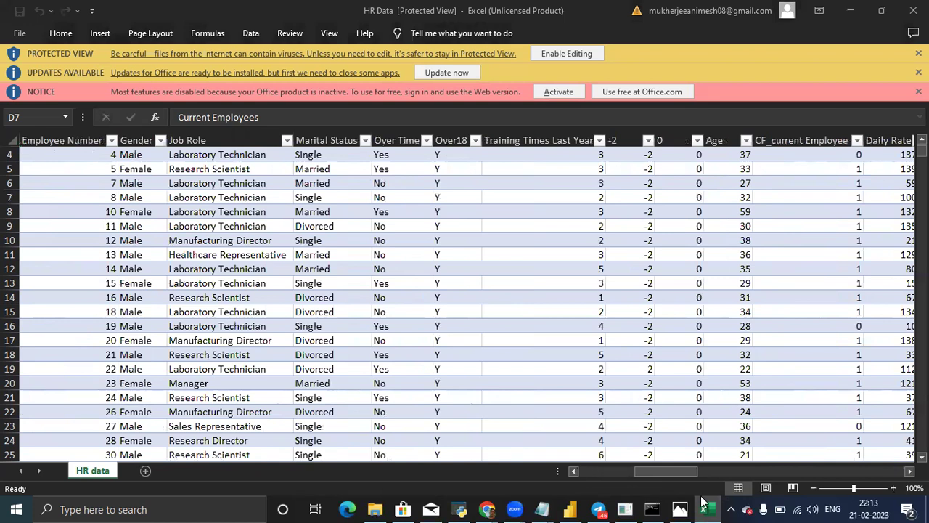
pyautogui.click(674, 473)
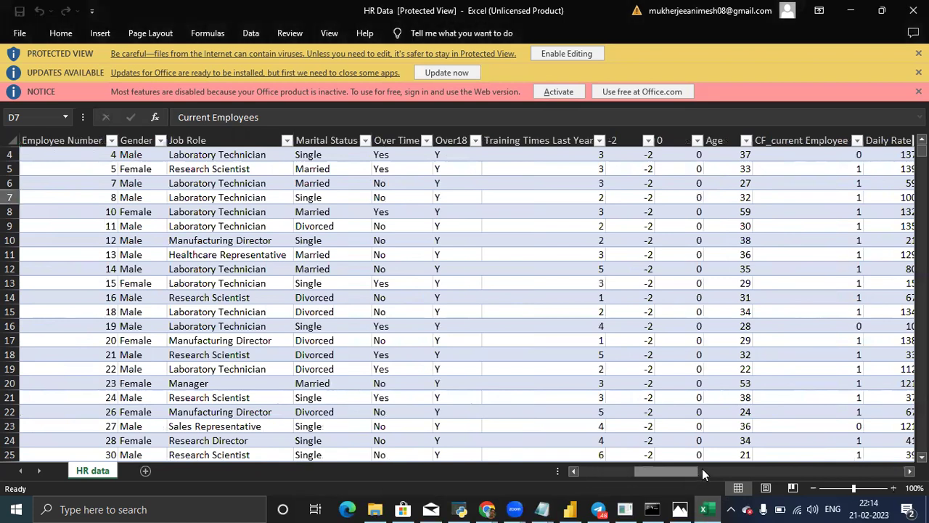
pyautogui.moveTo(716, 473); pyautogui.dragTo(724, 473)
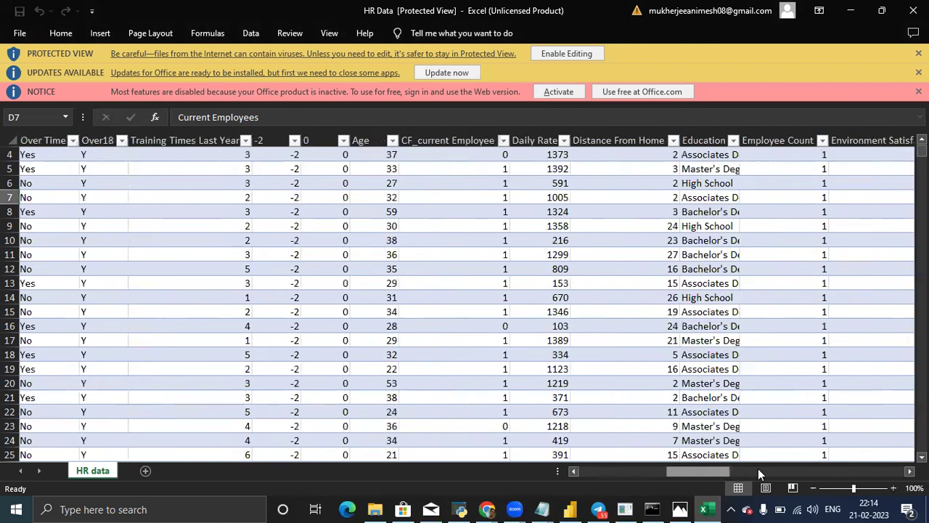
pyautogui.click(759, 472)
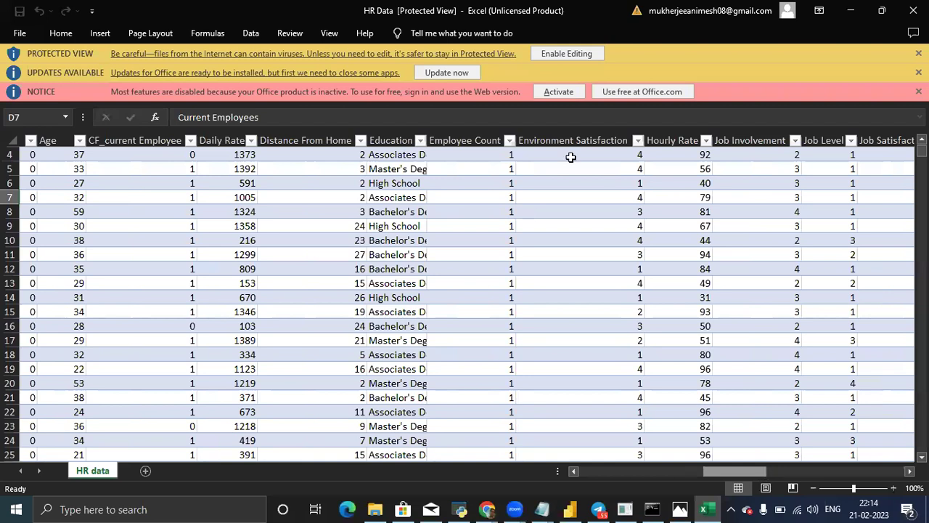
pyautogui.hscroll(1, 591, 157)
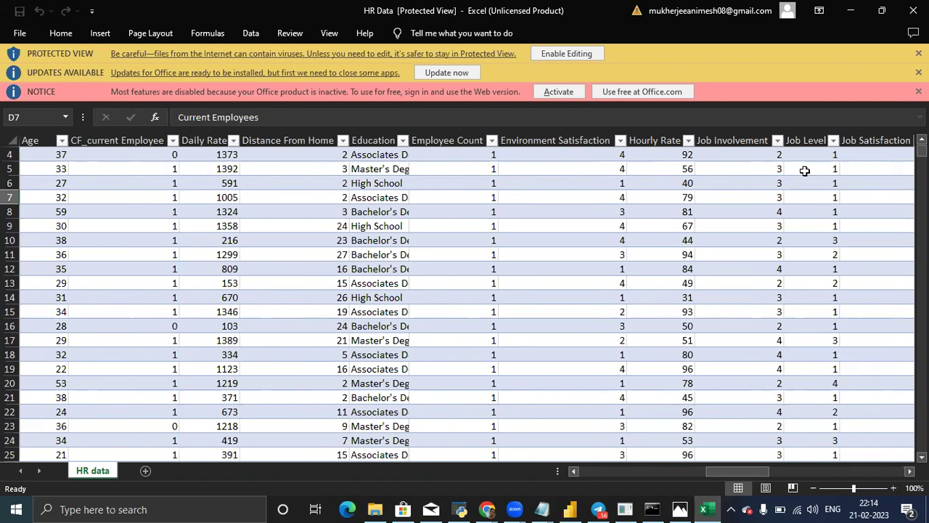
pyautogui.moveTo(725, 472); pyautogui.dragTo(743, 474)
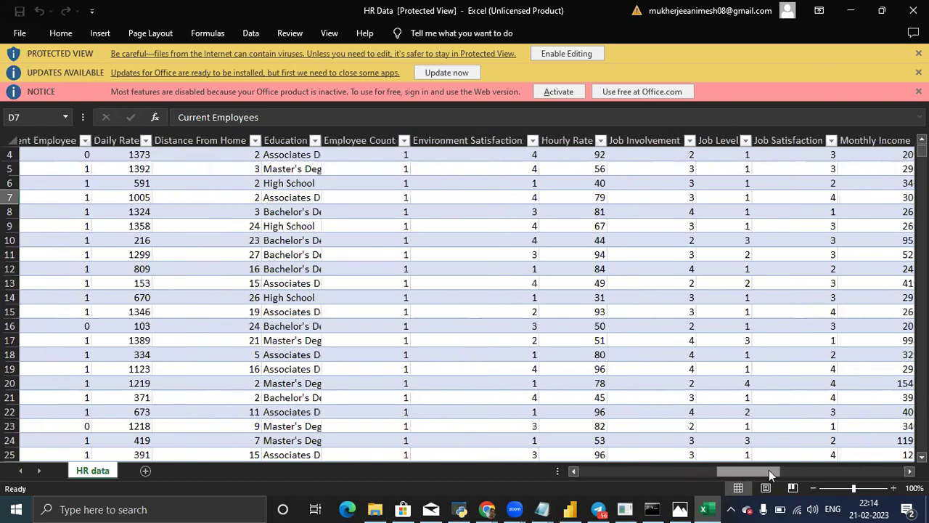
pyautogui.hscroll(2, 769, 470)
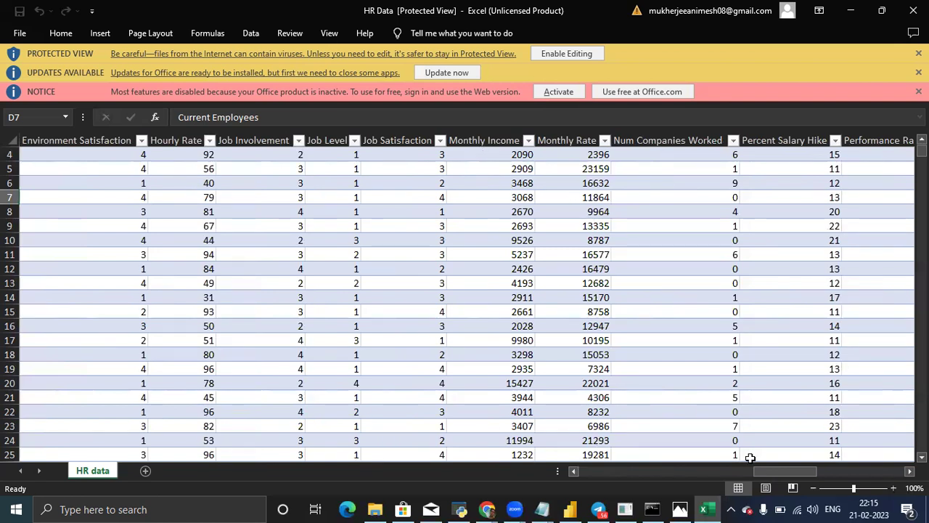
pyautogui.moveTo(792, 472); pyautogui.dragTo(787, 472)
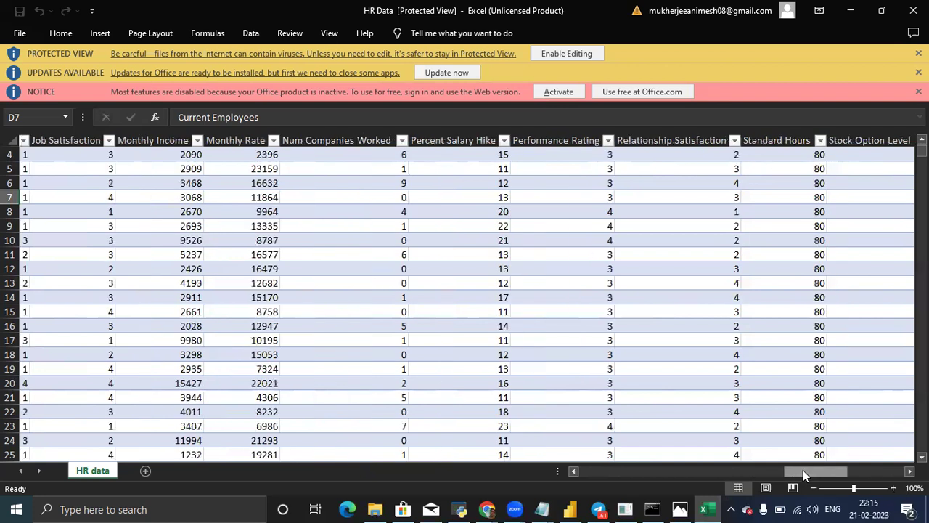
pyautogui.moveTo(815, 472); pyautogui.dragTo(834, 472)
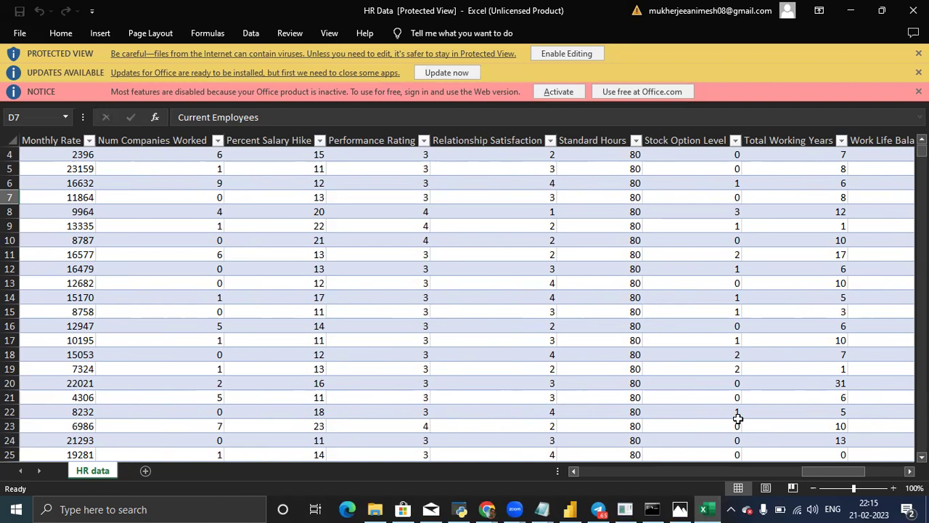
pyautogui.click(910, 471)
pyautogui.click(910, 471)
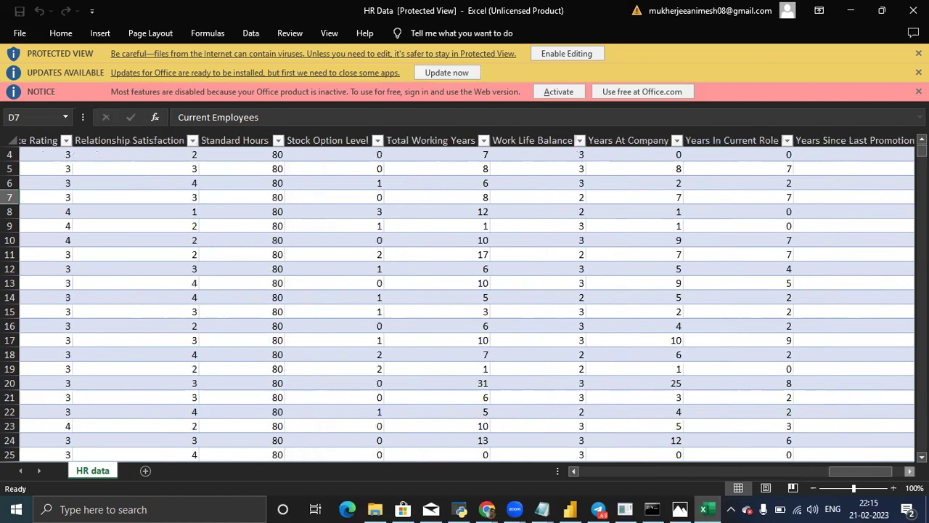
pyautogui.click(910, 472)
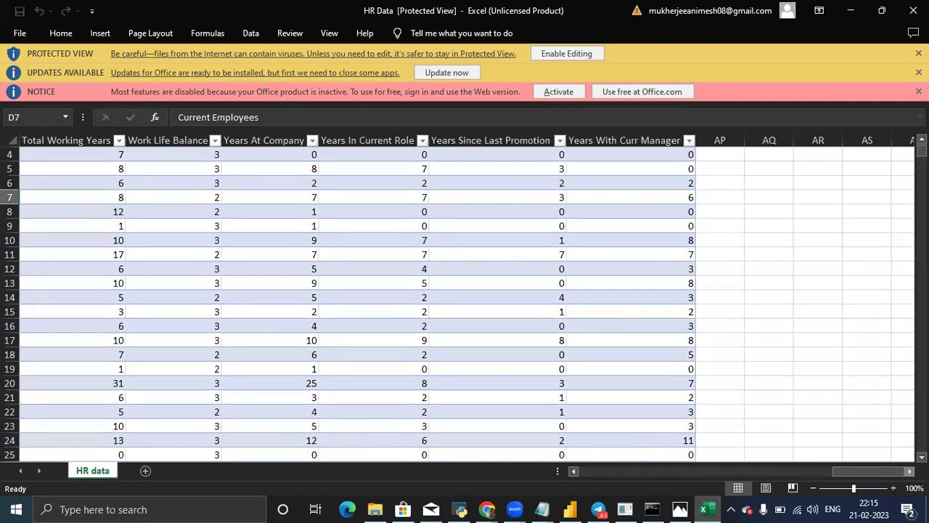
pyautogui.hscroll(2, 712, 476)
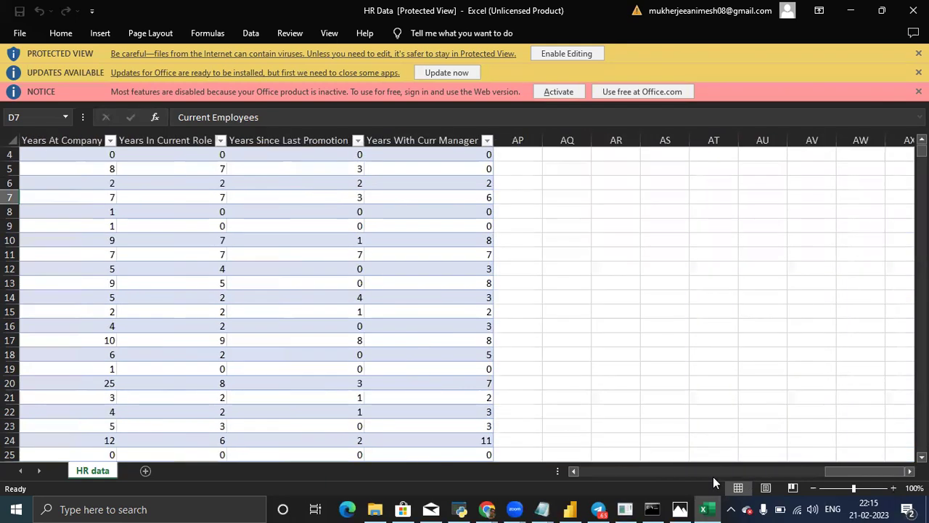
pyautogui.click(571, 472)
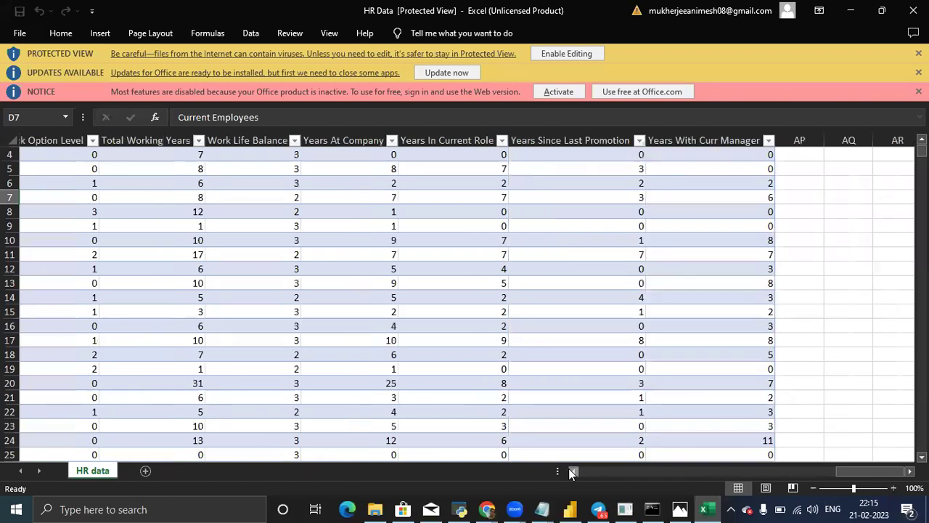
pyautogui.hscroll(-2, 770, 287)
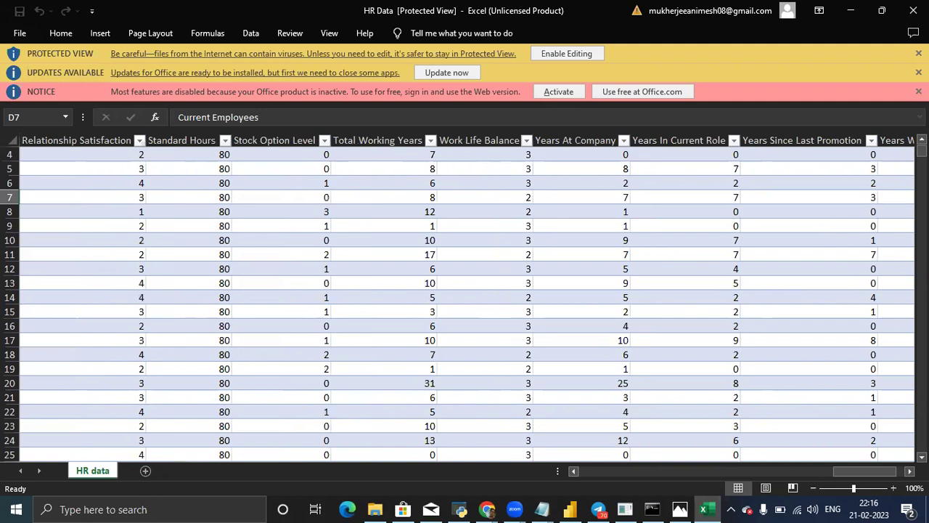
# Check the last rows of the HR data table, then review its header row and first columns from Attrition to Daily Rate.
pyautogui.moveTo(922, 149); pyautogui.dragTo(922, 446)
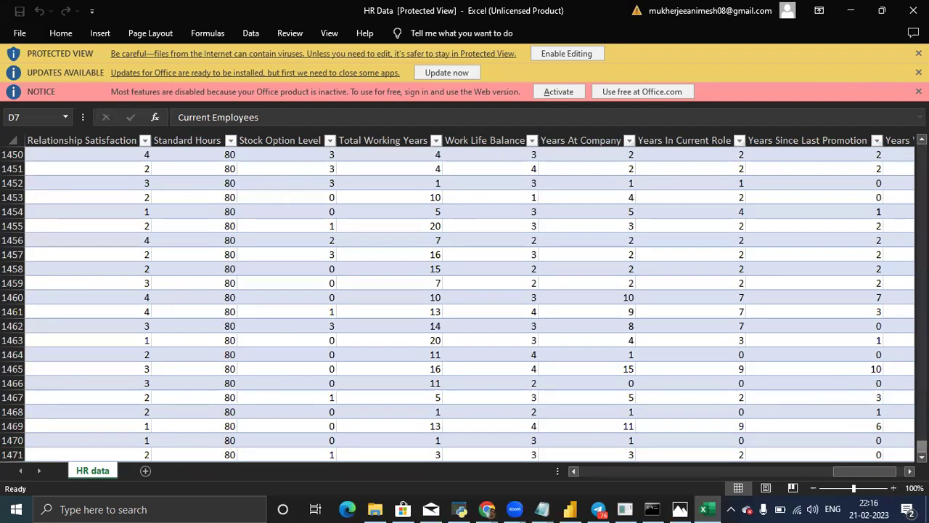
pyautogui.scroll(1, 922, 445)
pyautogui.moveTo(922, 443); pyautogui.dragTo(922, 146)
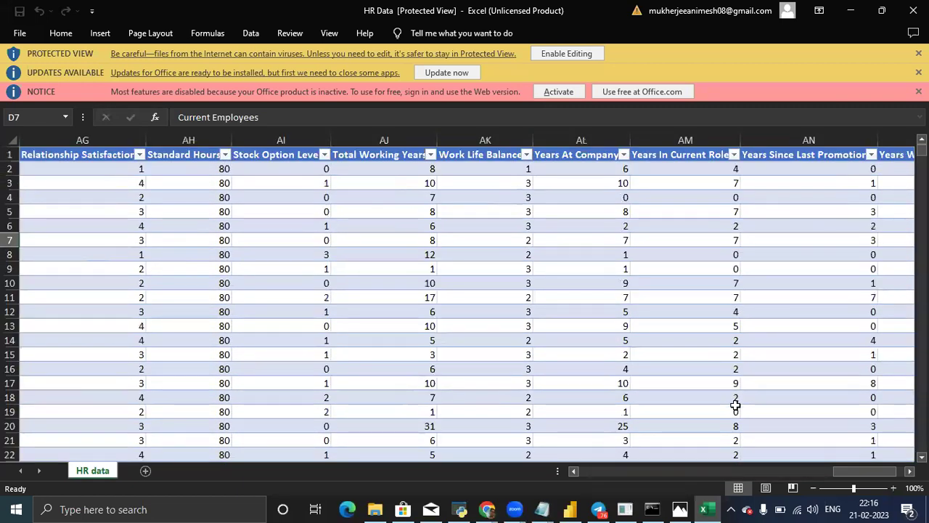
pyautogui.moveTo(845, 472); pyautogui.dragTo(515, 307)
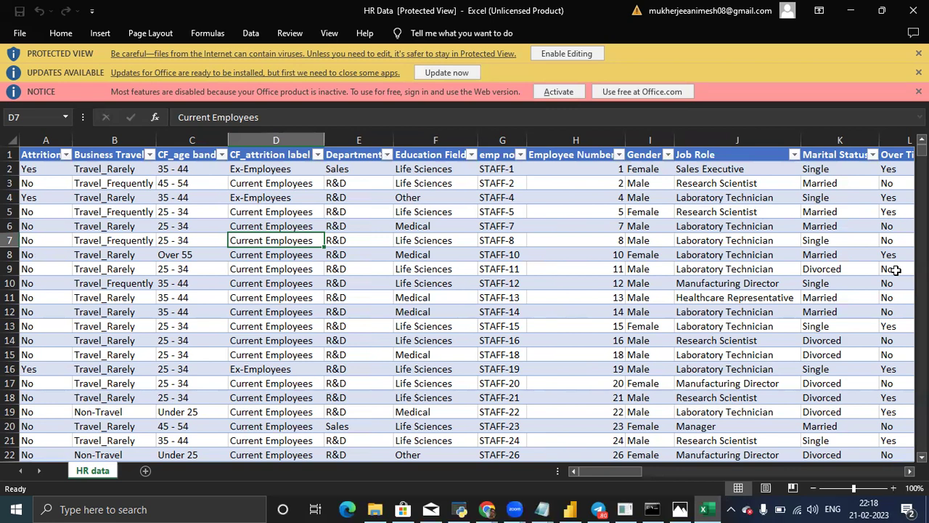
pyautogui.moveTo(613, 469); pyautogui.dragTo(678, 475)
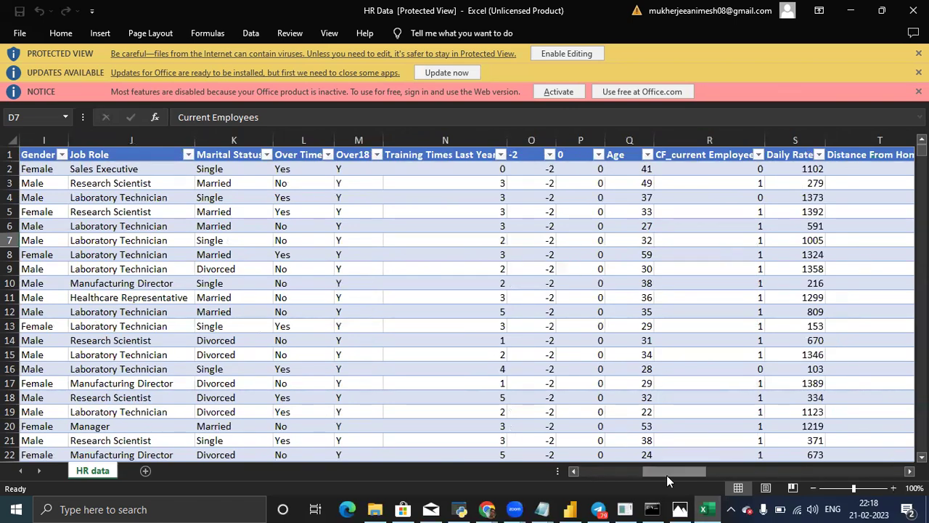
pyautogui.moveTo(665, 474); pyautogui.dragTo(592, 467)
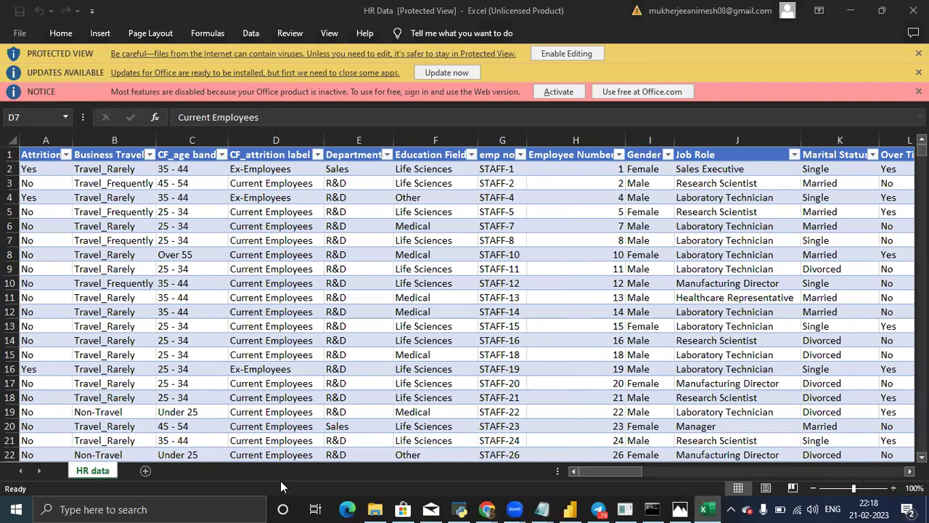
# Switch to Power BI Desktop and select the Overall Employees card to inspect which field it uses.
pyautogui.moveTo(570, 509)
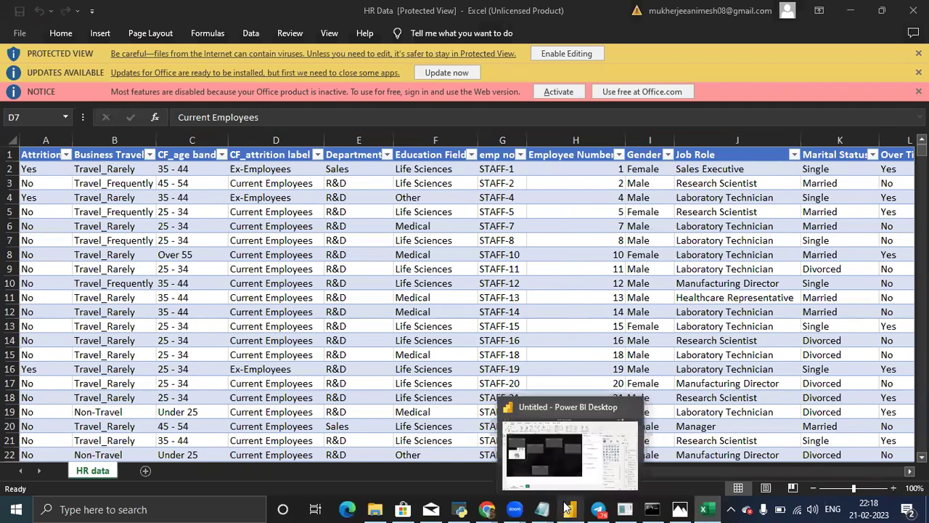
pyautogui.click(560, 432)
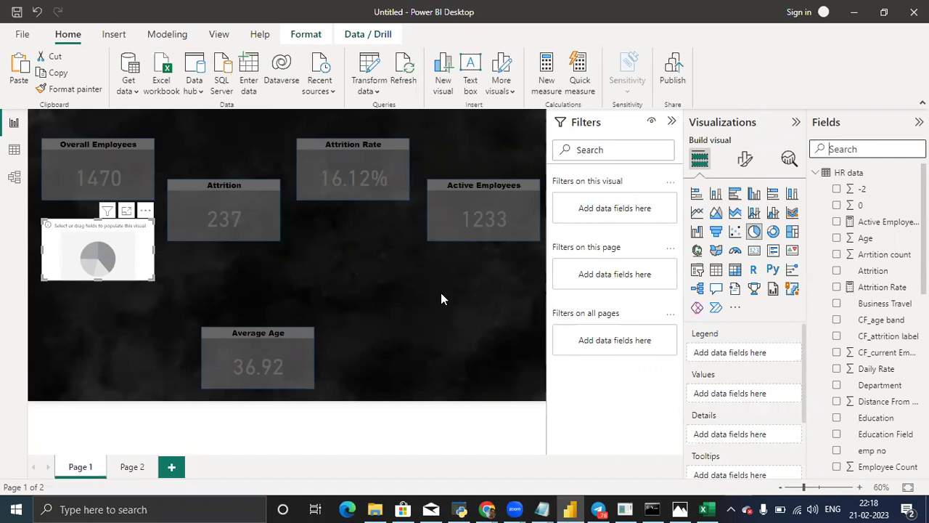
pyautogui.click(86, 171)
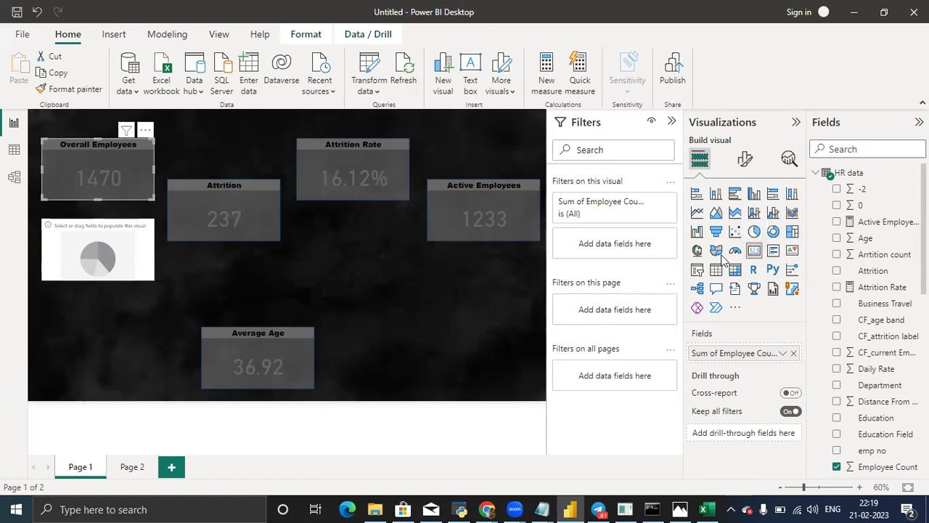
# Add an empty Card visual to Page 1 and place it in the free space below the Attrition Rate card.
pyautogui.click(335, 318)
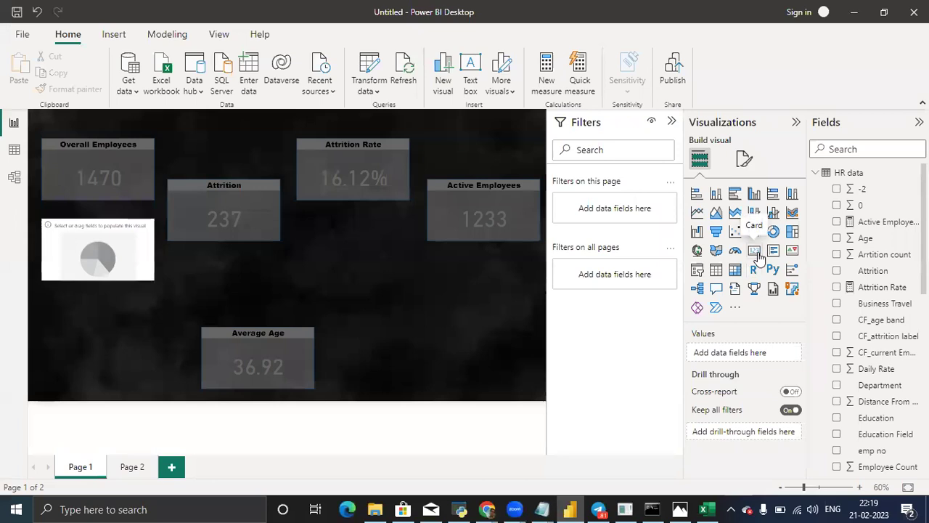
pyautogui.click(755, 252)
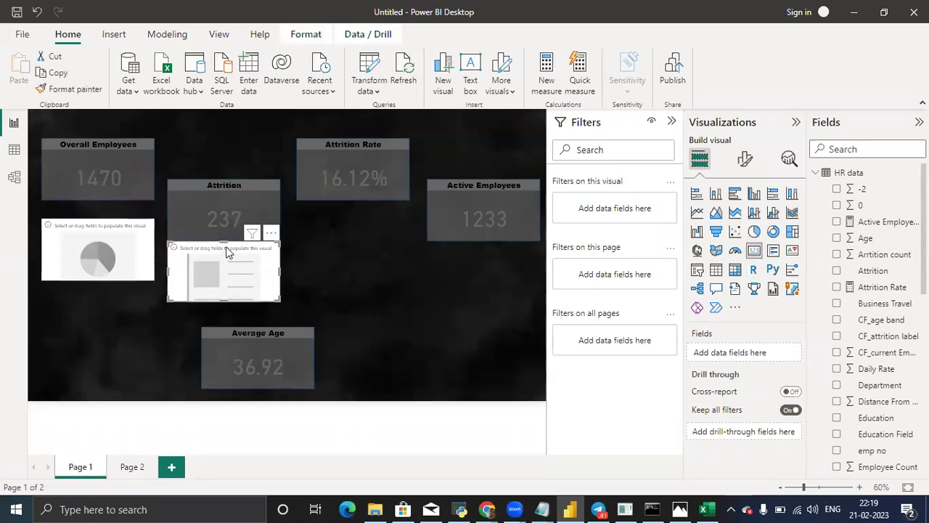
pyautogui.moveTo(226, 246); pyautogui.dragTo(395, 271)
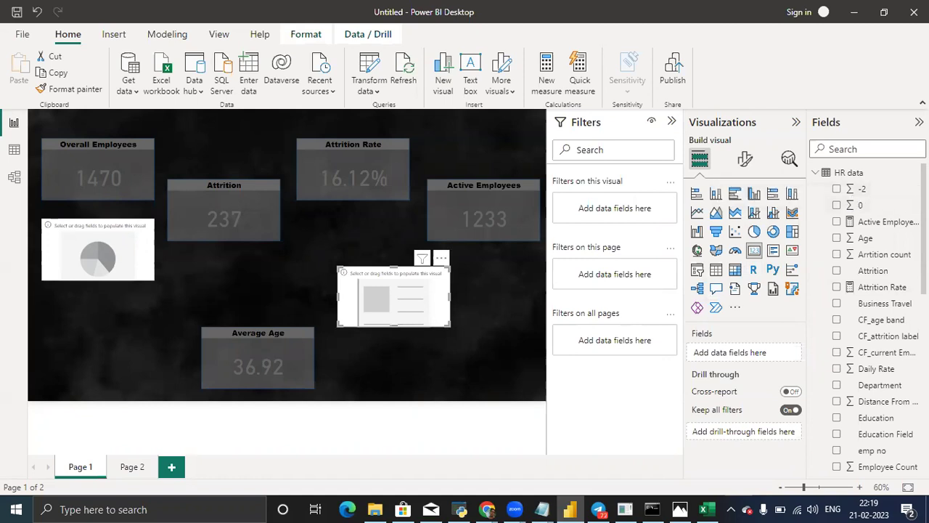
# Populate the empty card with the CF_age band field from the HR data table.
pyautogui.scroll(-3, 871, 320)
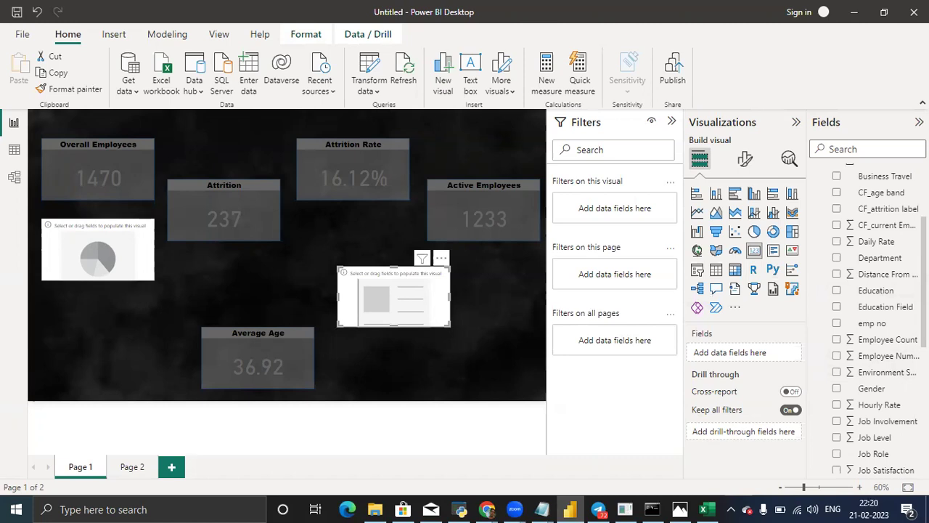
pyautogui.scroll(-5, 878, 319)
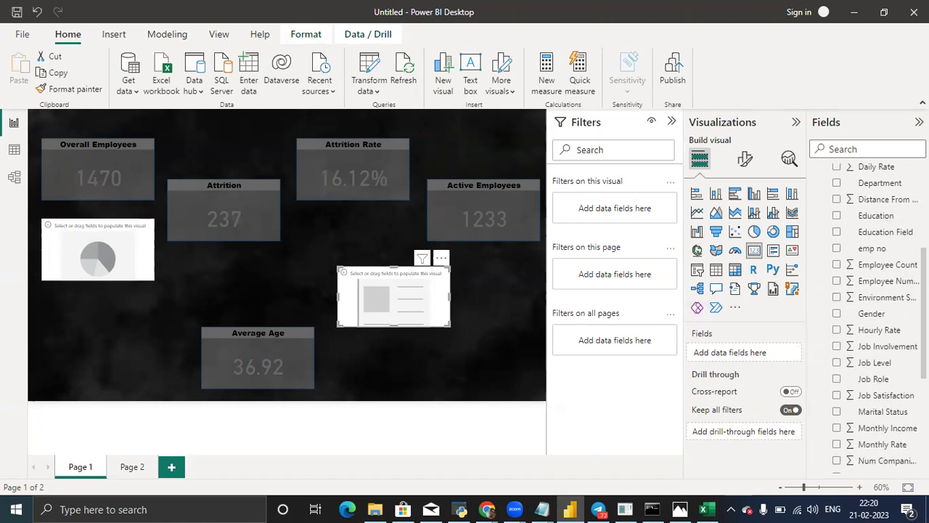
pyautogui.scroll(-3, 878, 319)
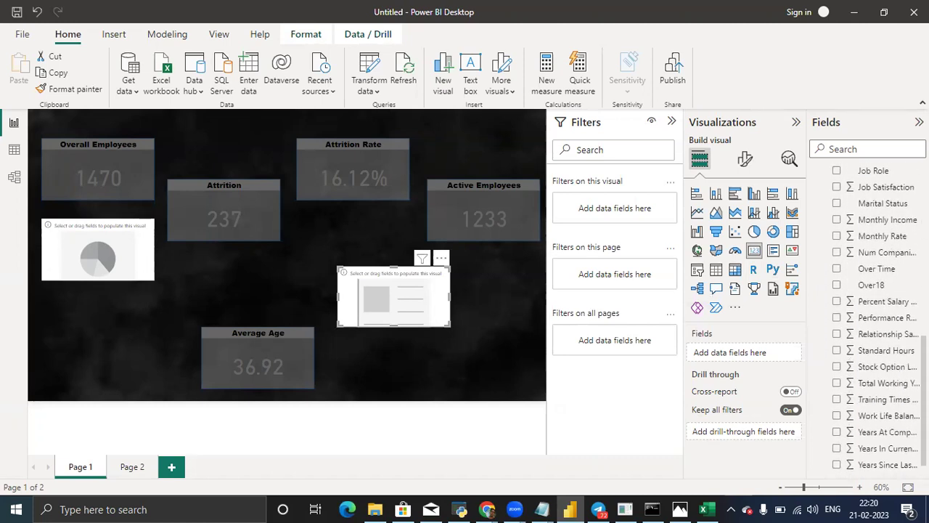
pyautogui.scroll(3, 879, 319)
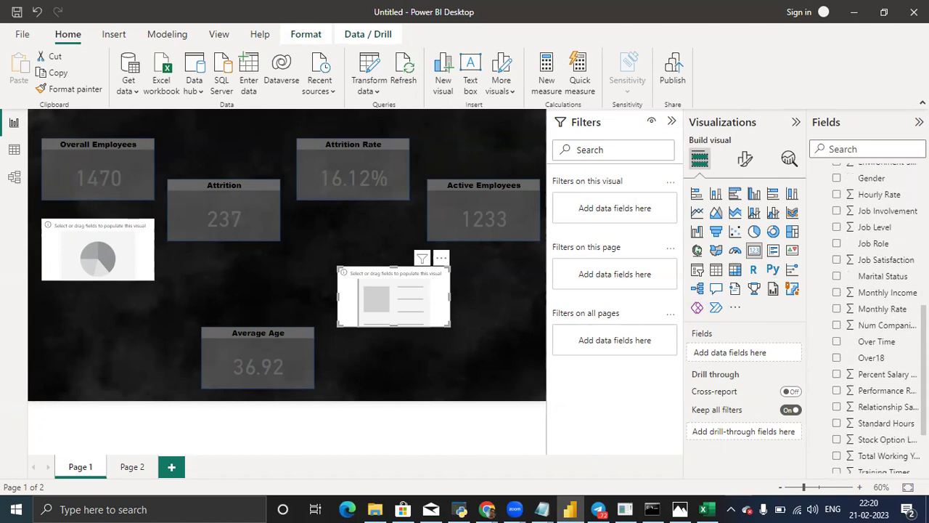
pyautogui.scroll(5, 878, 319)
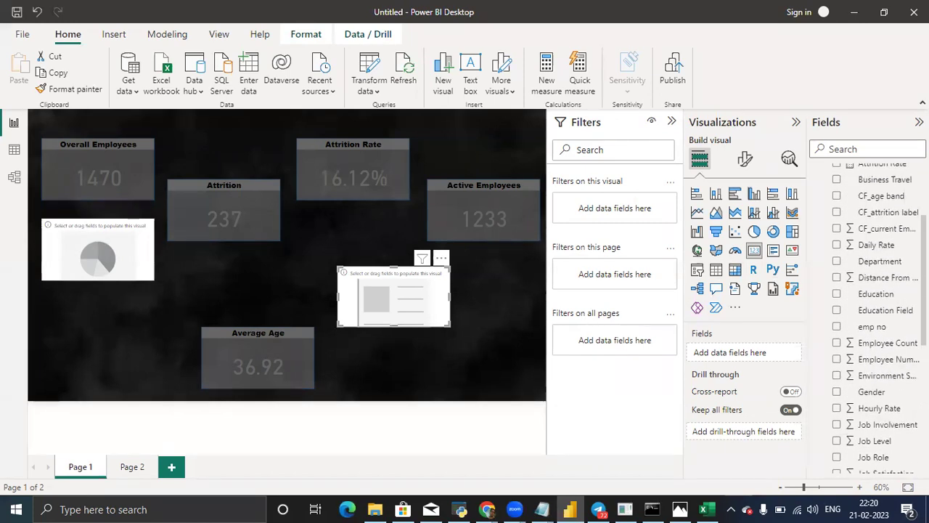
pyautogui.scroll(3, 879, 320)
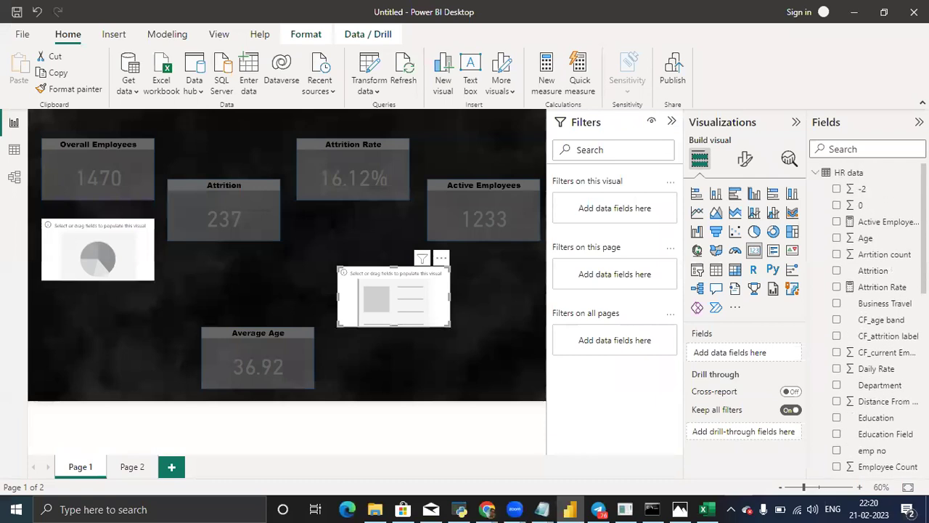
pyautogui.scroll(-1, 867, 320)
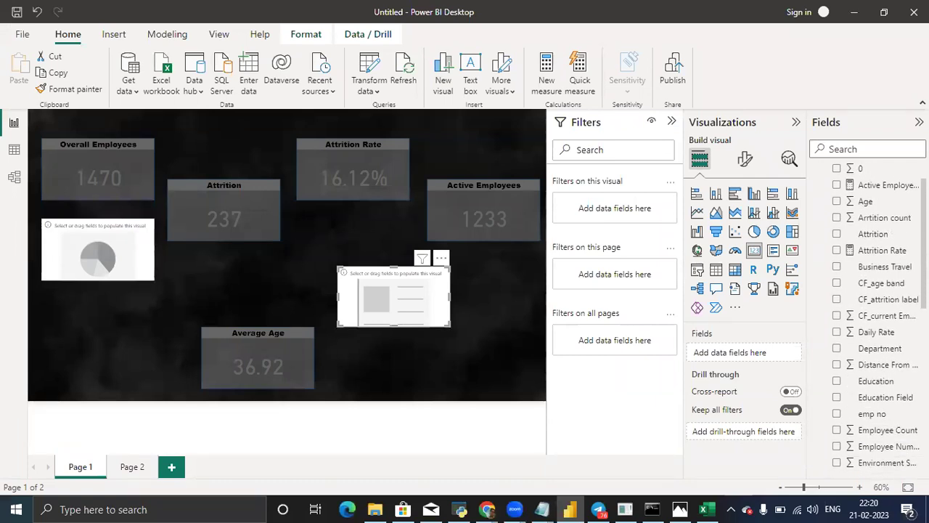
pyautogui.click(871, 287)
pyautogui.moveTo(871, 288); pyautogui.dragTo(746, 356)
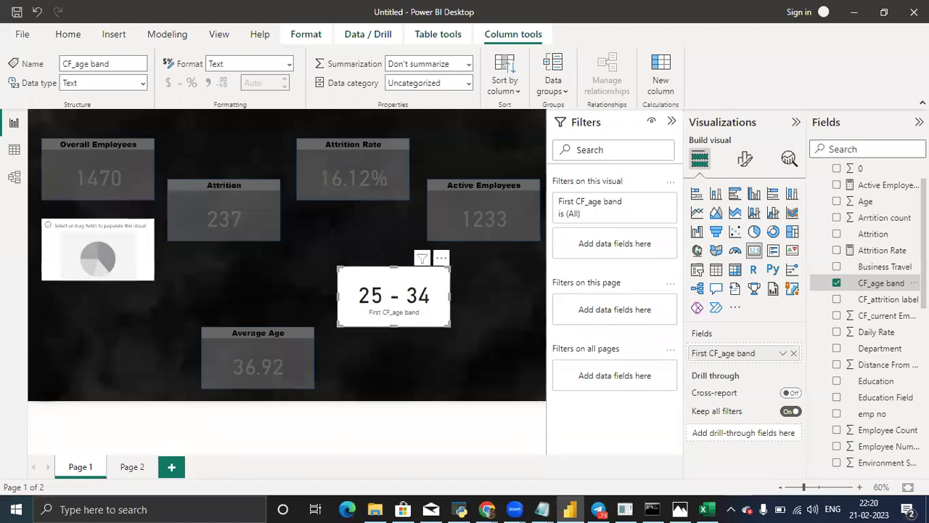
# Remove the card based on CF_age band from Page 1.
pyautogui.moveTo(716, 357); pyautogui.dragTo(903, 289)
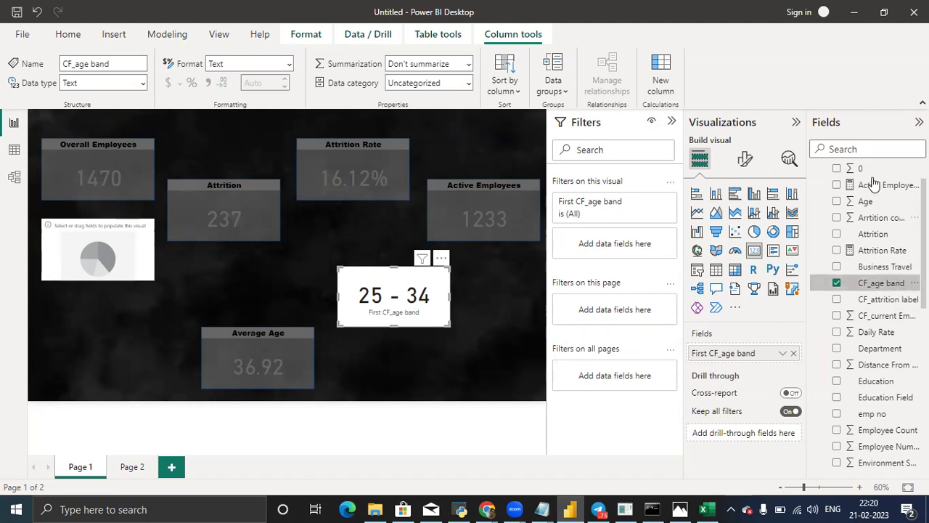
pyautogui.moveTo(715, 354); pyautogui.dragTo(434, 272)
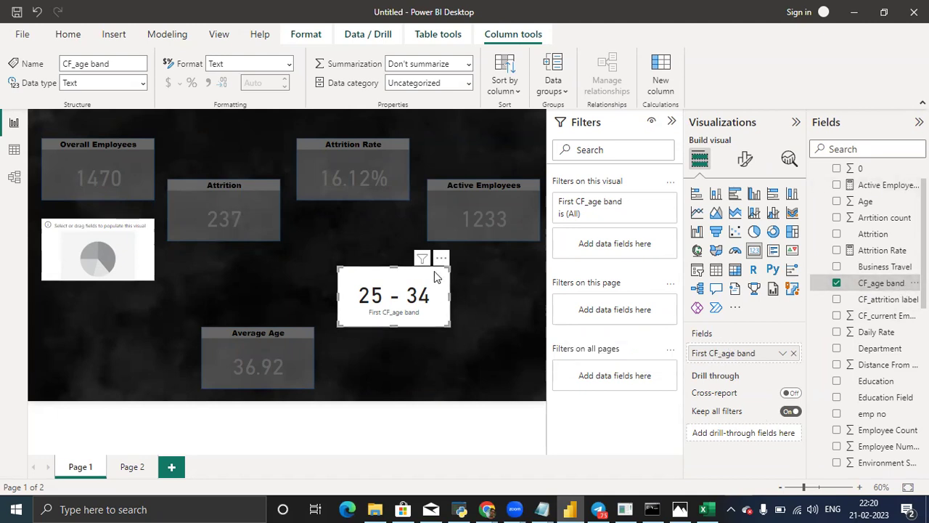
pyautogui.click(440, 260)
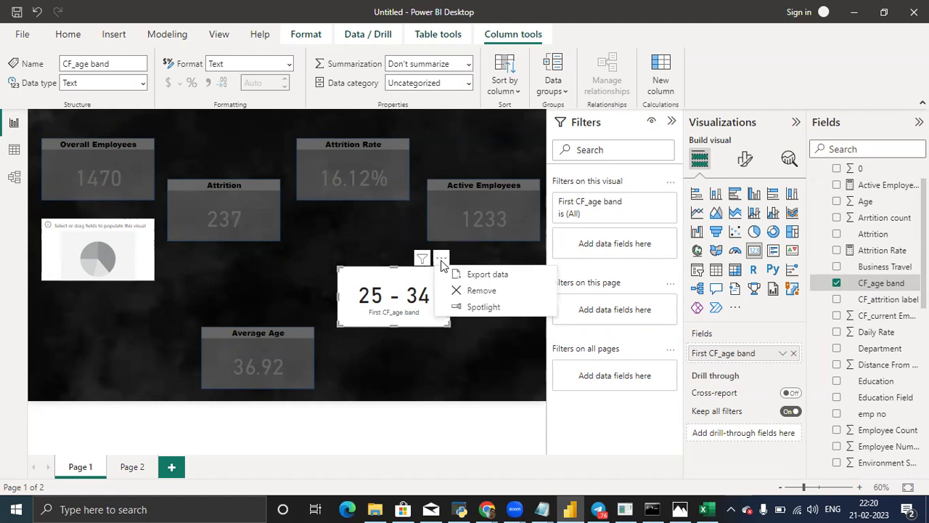
pyautogui.click(465, 290)
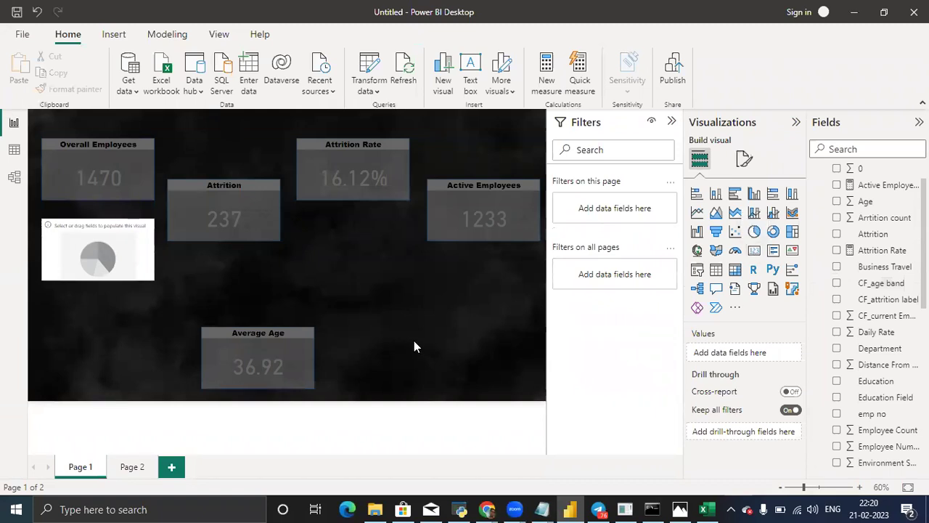
# Add a new Card visual with the CF_current Employee field and place it in the free space below the Active Employees card.
pyautogui.click(754, 250)
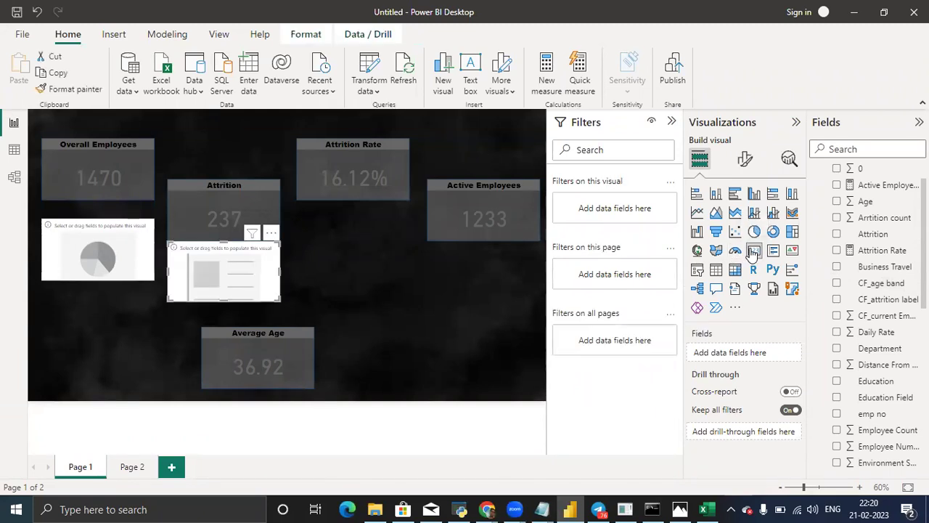
pyautogui.click(869, 317)
pyautogui.moveTo(869, 317); pyautogui.dragTo(757, 355)
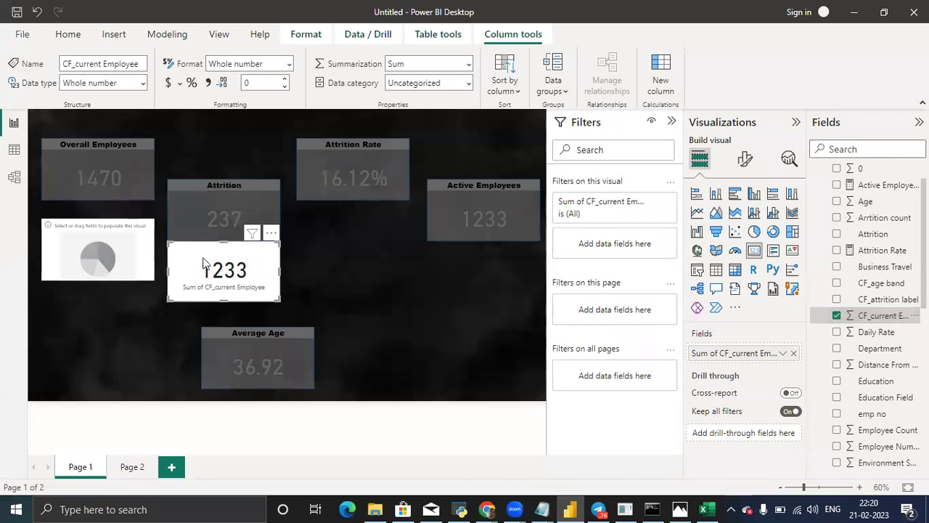
pyautogui.moveTo(227, 262); pyautogui.dragTo(418, 280)
# Compare the fields behind the Active Employees card and the new card, and check the Active Employees card's visual format options.
pyautogui.click(497, 210)
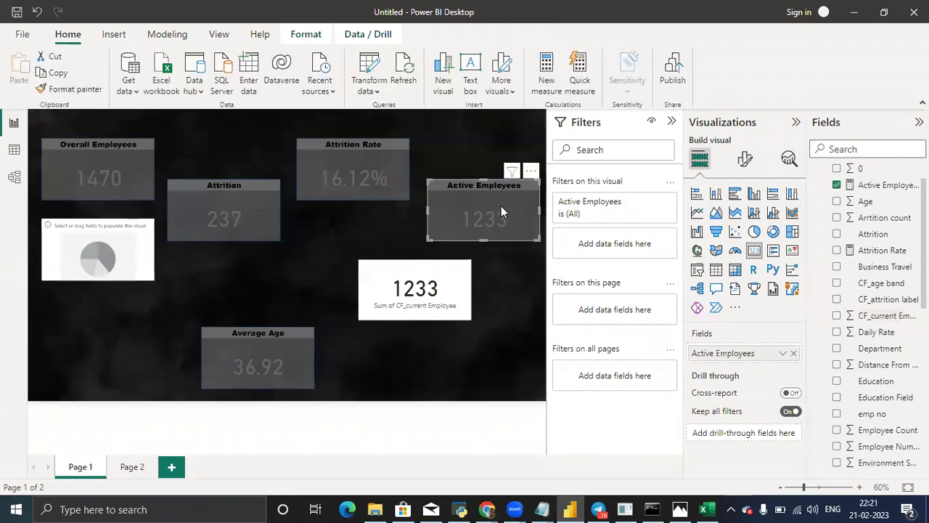
pyautogui.click(426, 289)
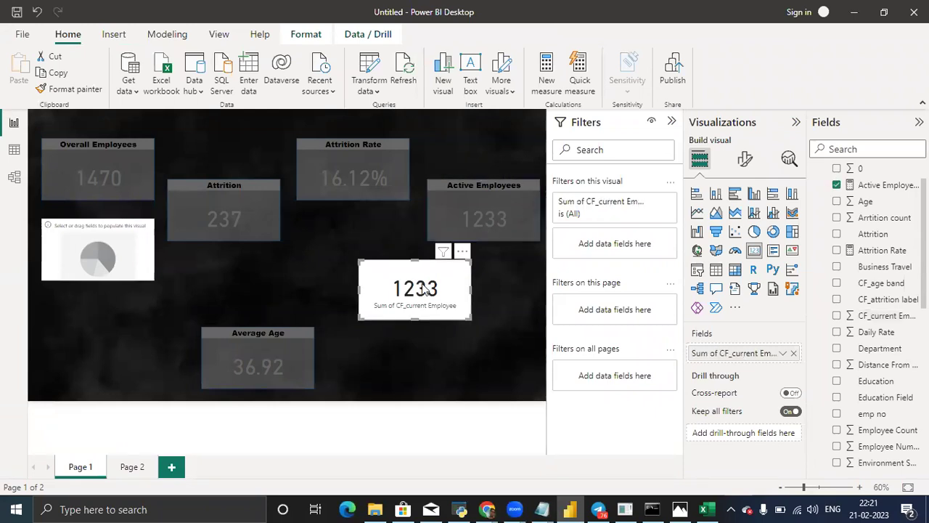
pyautogui.click(474, 215)
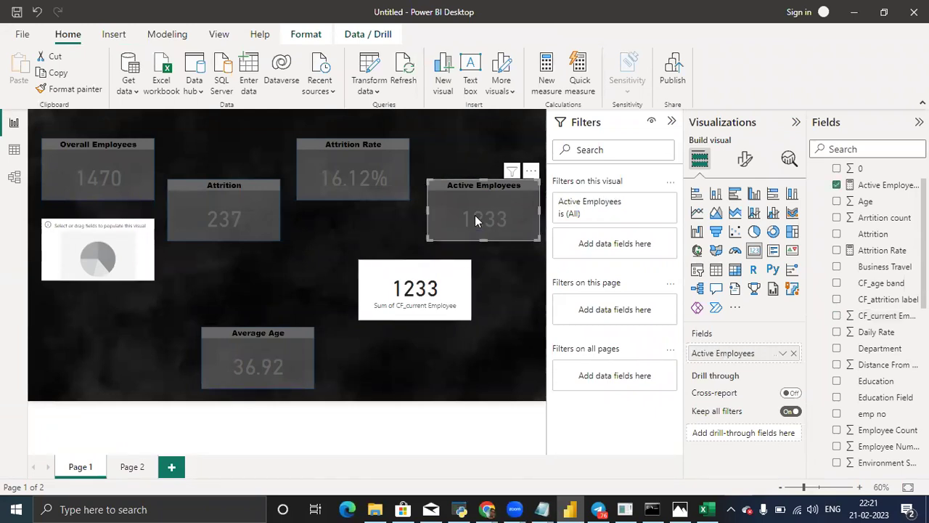
pyautogui.click(399, 296)
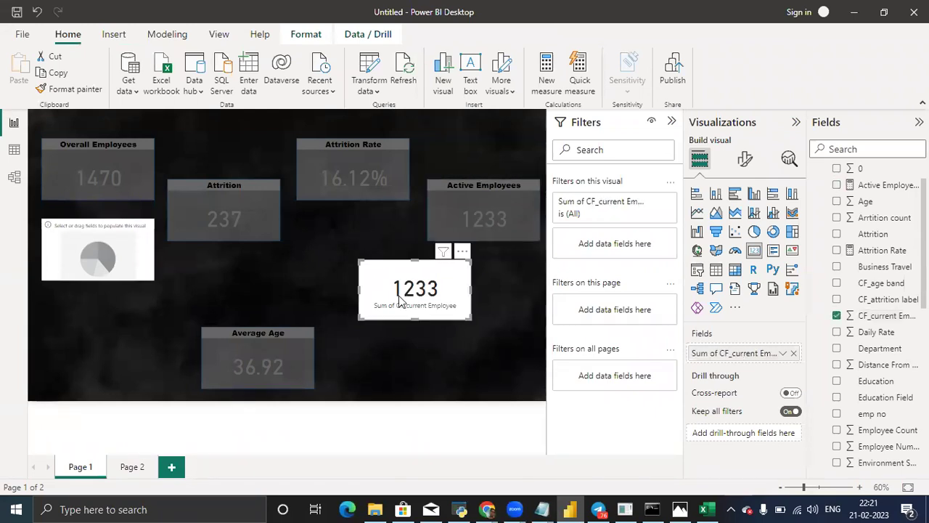
pyautogui.click(486, 224)
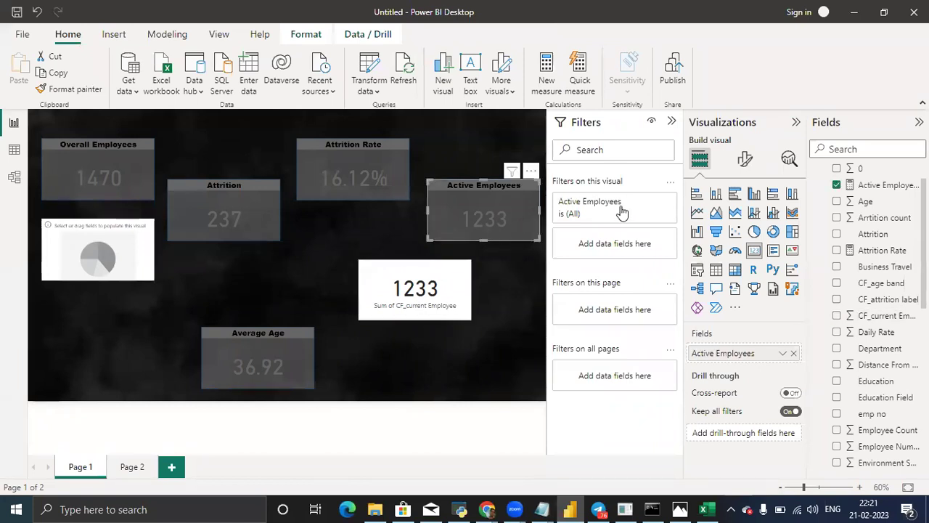
pyautogui.click(751, 160)
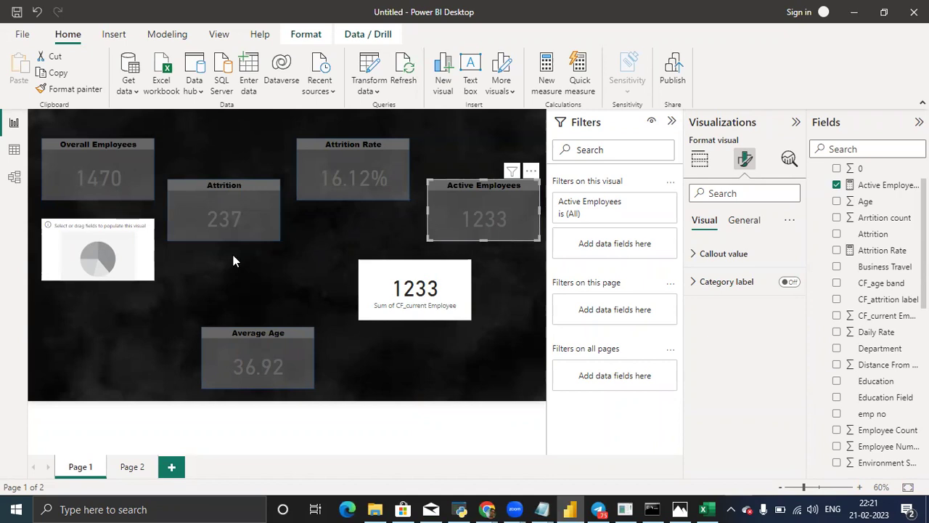
pyautogui.click(292, 275)
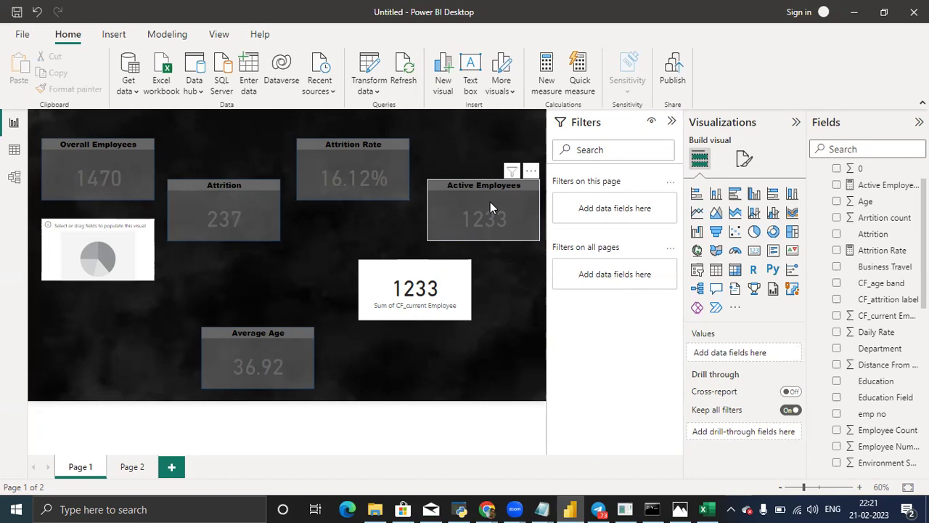
# Turn off the category label on the CF_current Employee card.
pyautogui.click(413, 288)
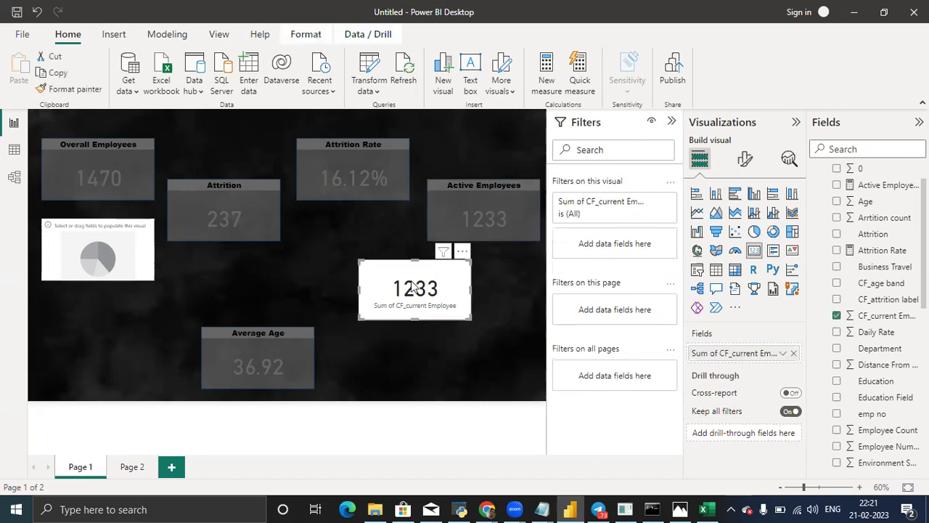
pyautogui.click(748, 166)
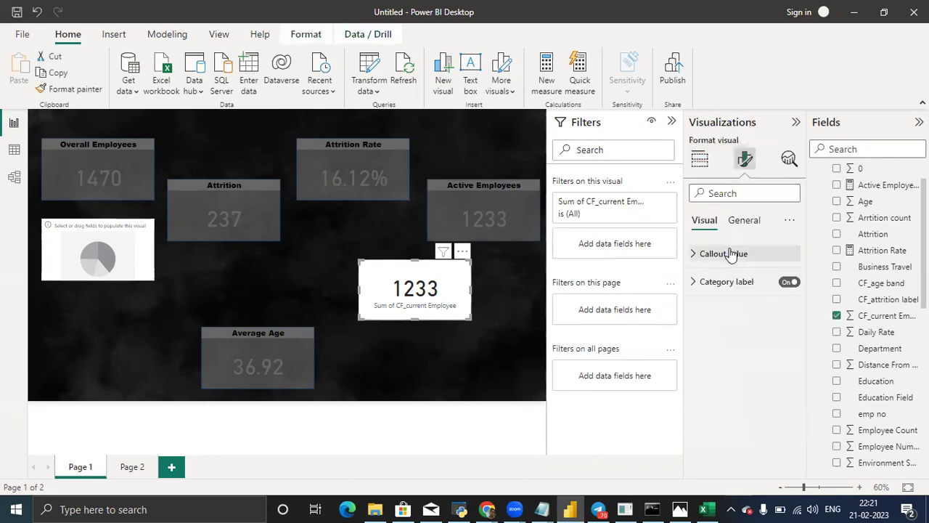
pyautogui.click(789, 282)
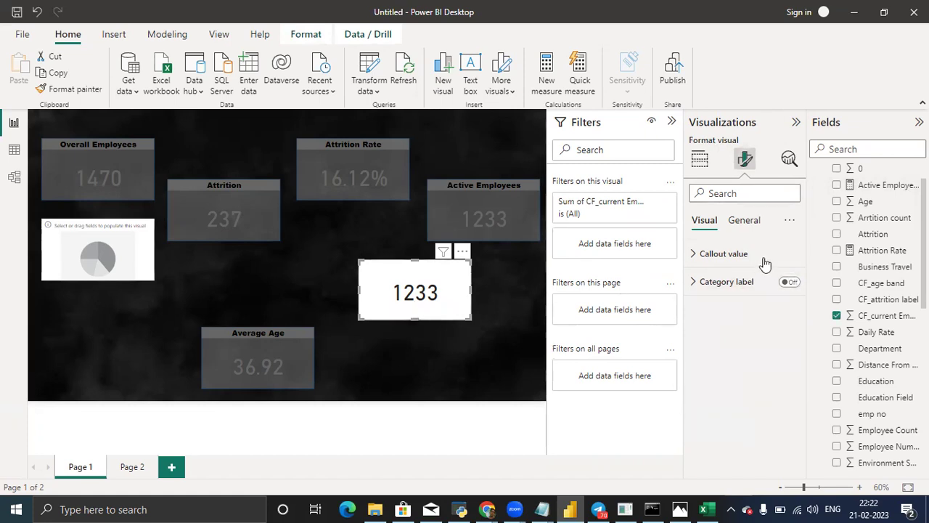
# Turn on the title of the CF_current Employee card and set its text to Employees.
pyautogui.click(745, 223)
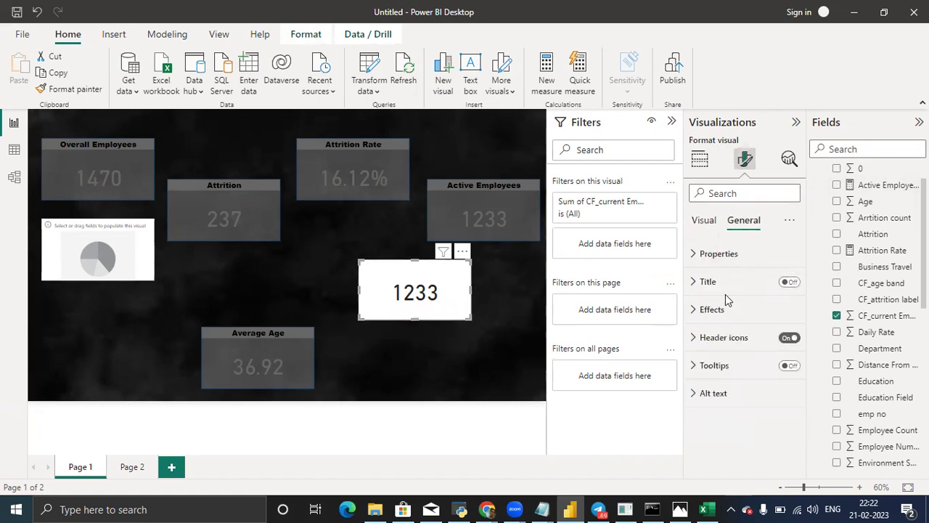
pyautogui.click(790, 283)
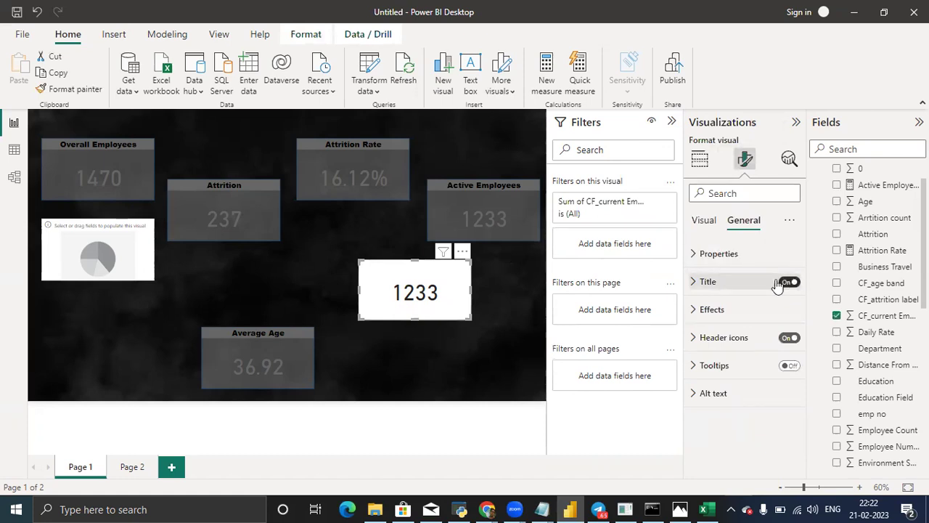
pyautogui.click(745, 284)
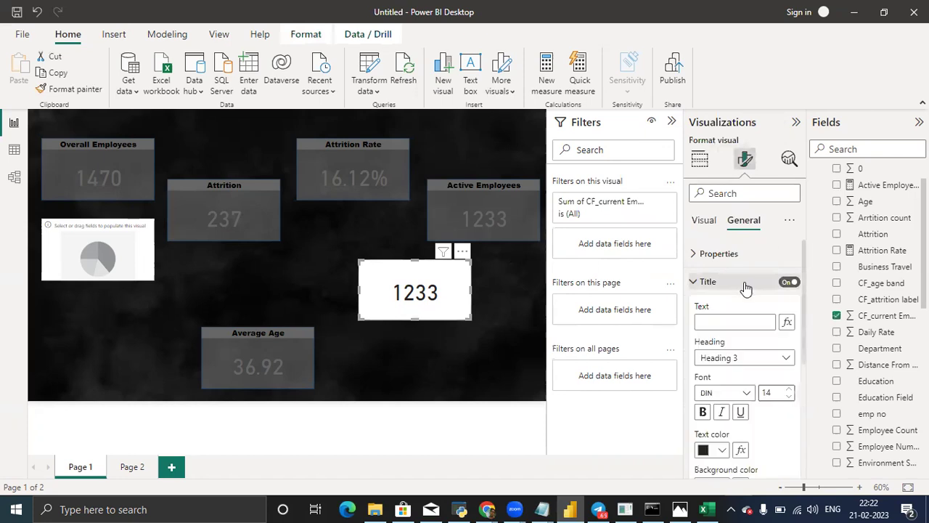
pyautogui.click(710, 324)
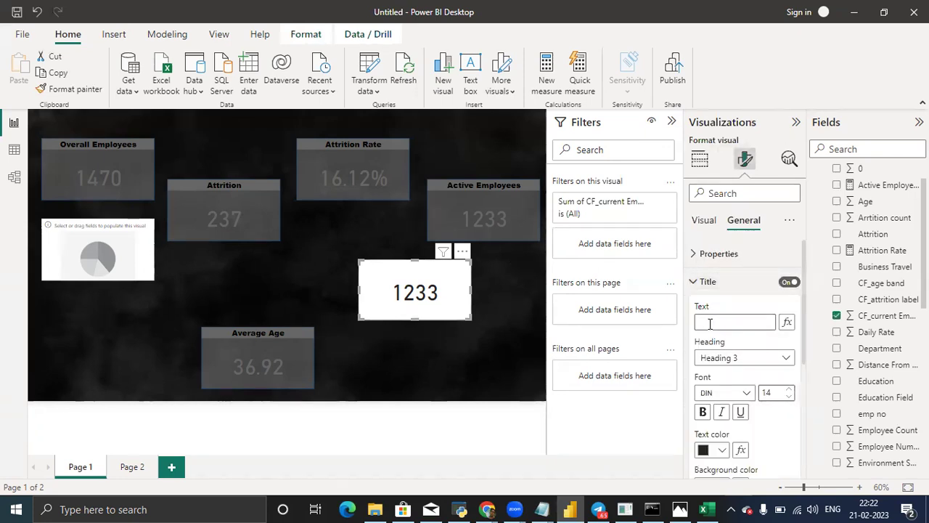
pyautogui.write('Employees')
pyautogui.click(460, 297)
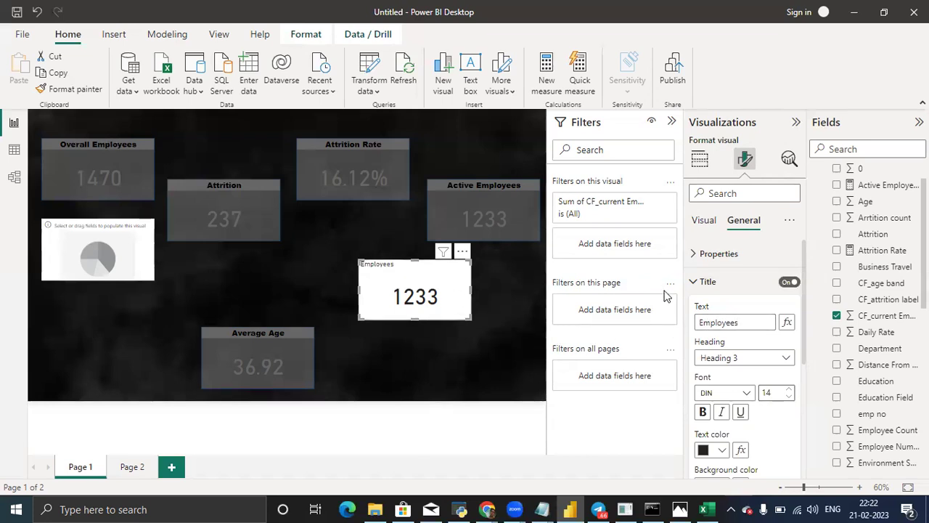
# Clear the title text of the CF_current Employee card.
pyautogui.press('BackSpace')
pyautogui.press('BackSpace')
pyautogui.press('BackSpace')
pyautogui.press('BackSpace')
pyautogui.press('BackSpace')
pyautogui.press('BackSpace')
pyautogui.press('BackSpace')
pyautogui.press('BackSpace')
pyautogui.press('BackSpace')
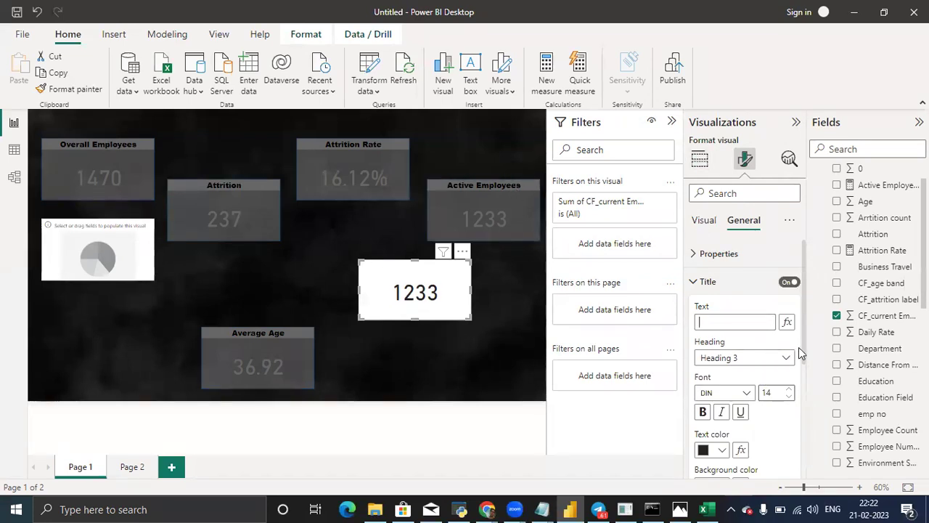
# Look through the title font, colour and alignment options of the CF_current Employee card.
pyautogui.scroll(-2, 802, 356)
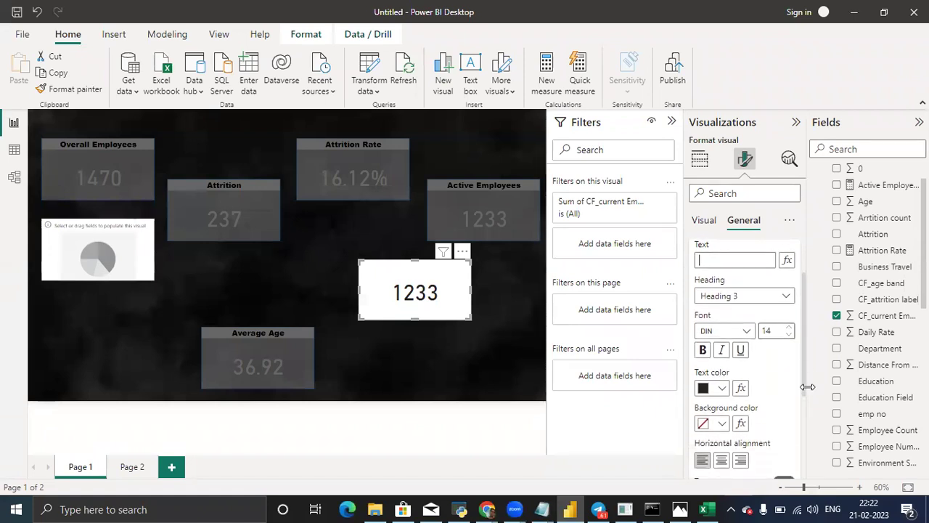
pyautogui.scroll(-2, 808, 406)
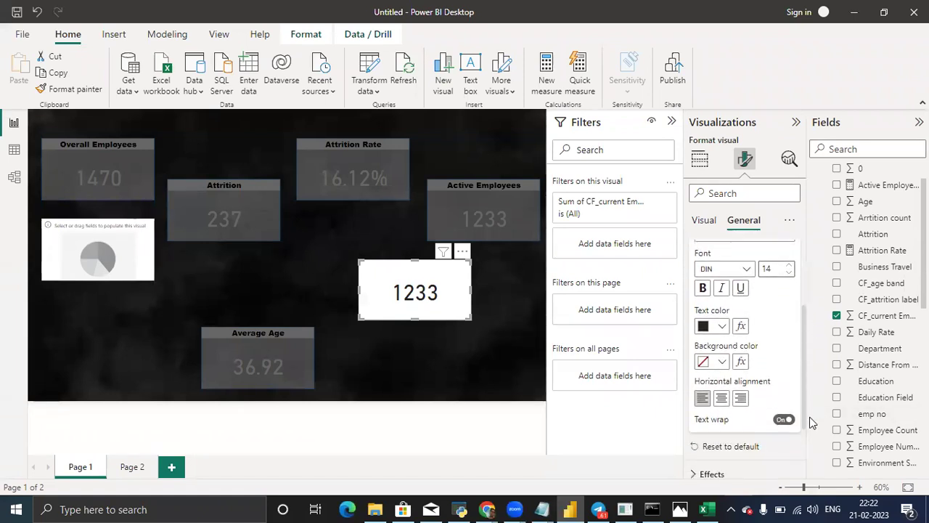
pyautogui.click(723, 329)
pyautogui.click(723, 329)
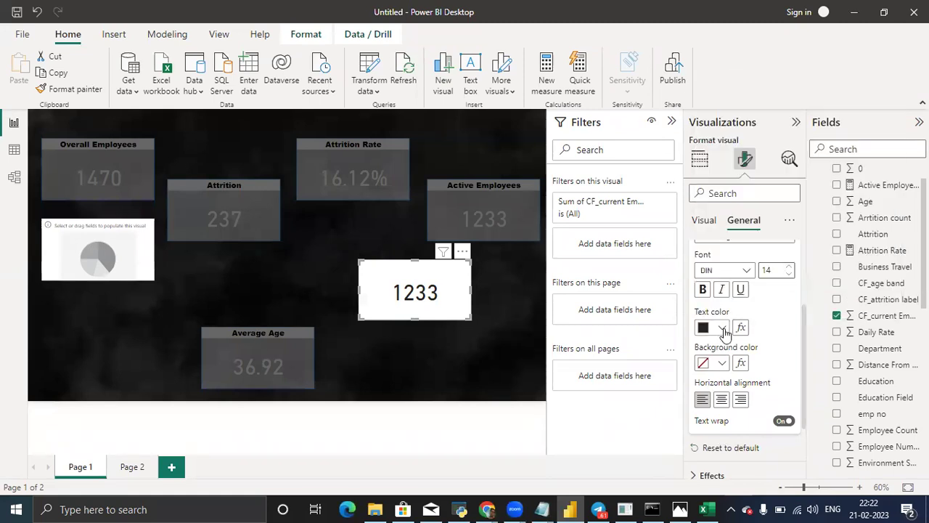
# Set the background transparency of the Active Employees card to 0%.
pyautogui.click(504, 188)
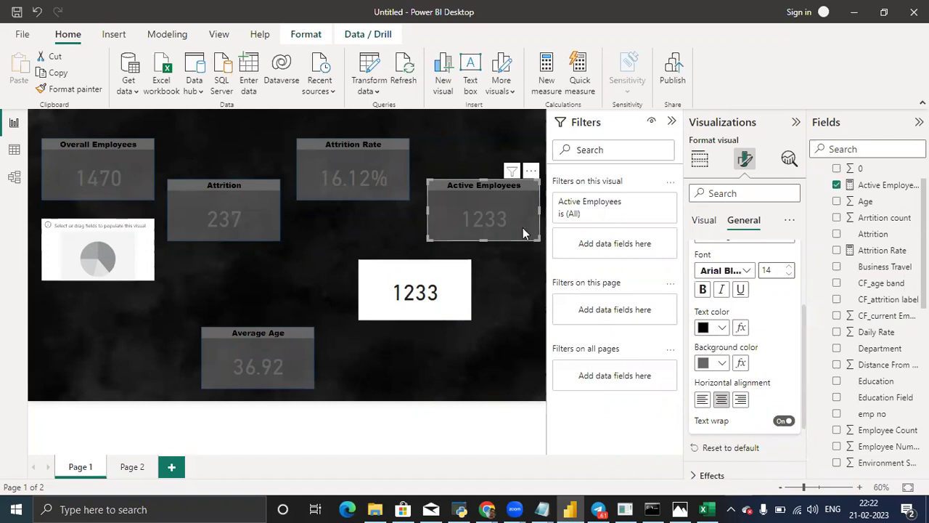
pyautogui.click(713, 220)
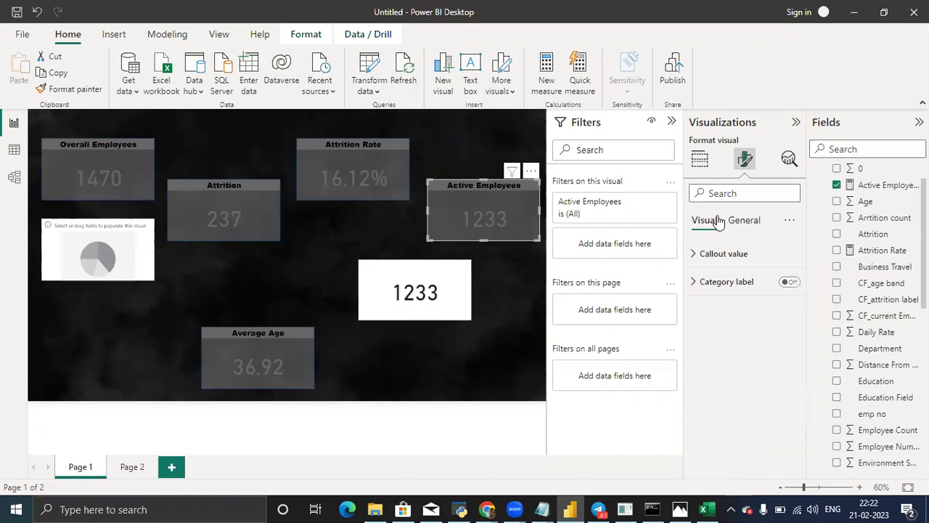
pyautogui.click(742, 220)
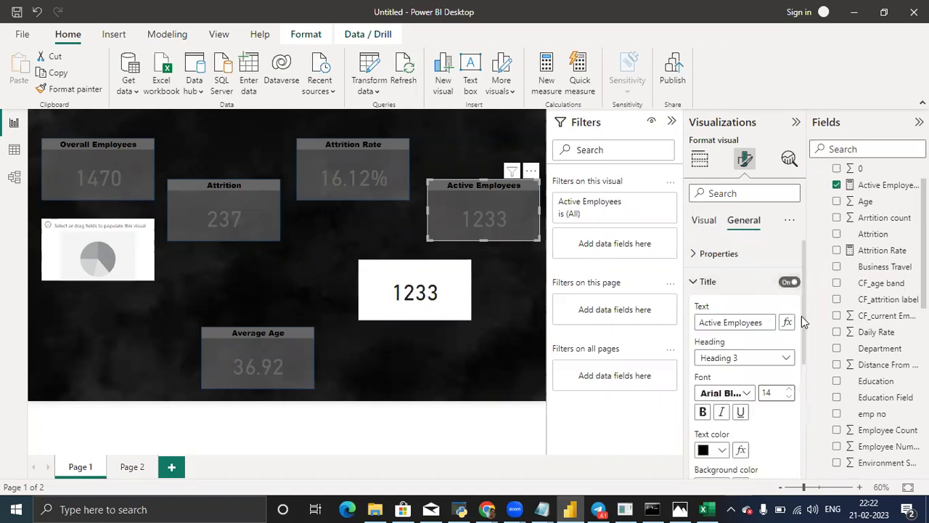
pyautogui.moveTo(801, 317); pyautogui.dragTo(801, 437)
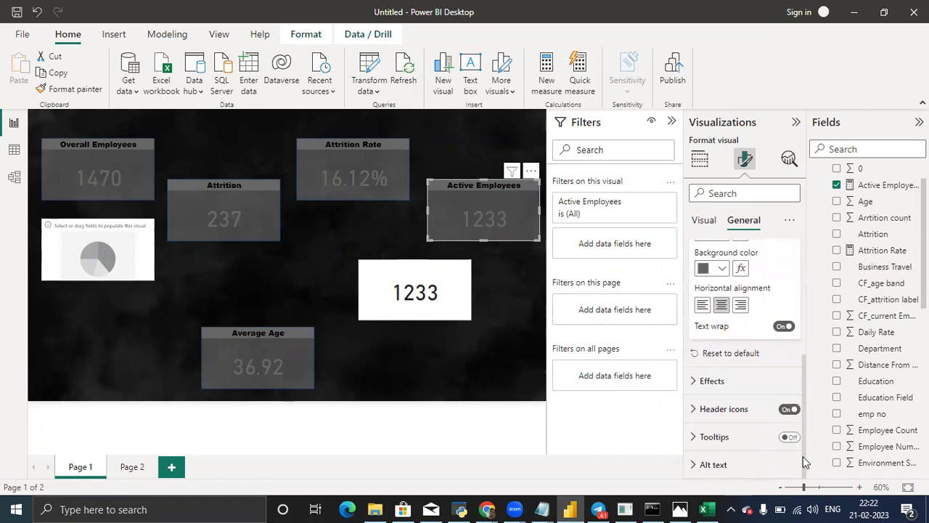
pyautogui.click(703, 384)
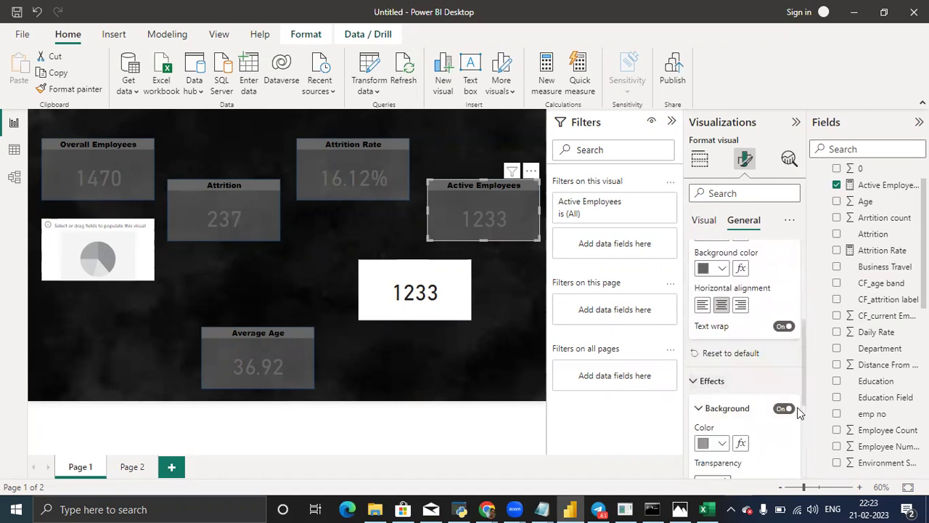
pyautogui.moveTo(802, 399); pyautogui.dragTo(807, 455)
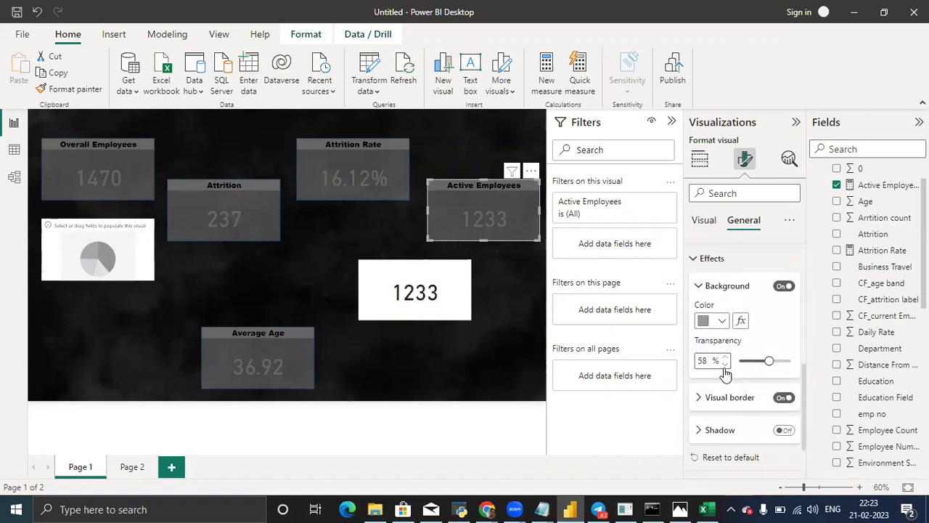
pyautogui.click(768, 361)
pyautogui.moveTo(768, 361); pyautogui.dragTo(720, 371)
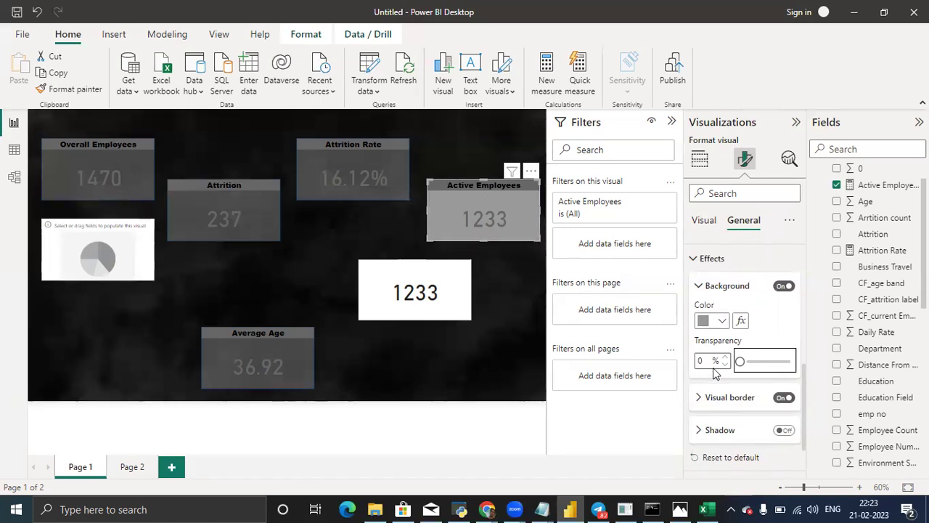
# Bring the Active Employees card's background transparency back to 58%, matching the Attrition Rate card.
pyautogui.moveTo(741, 361); pyautogui.dragTo(776, 362)
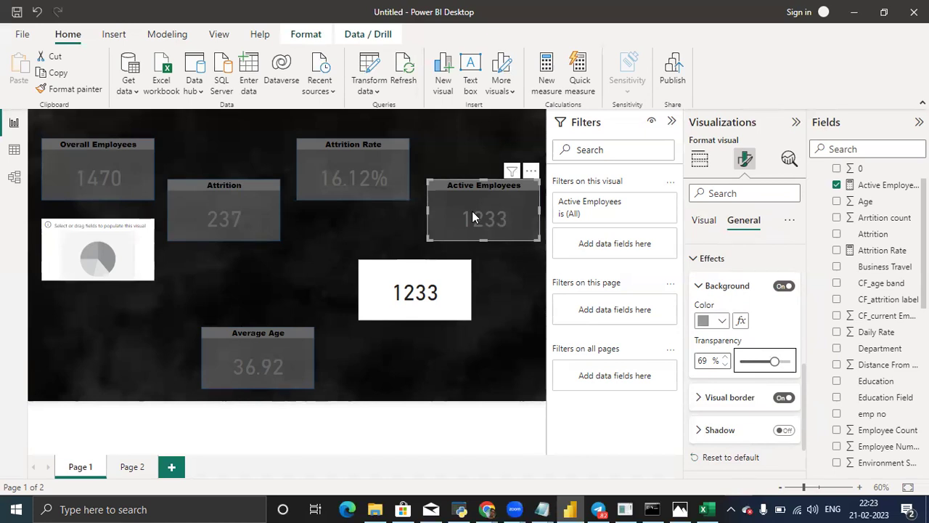
pyautogui.moveTo(774, 360); pyautogui.dragTo(767, 361)
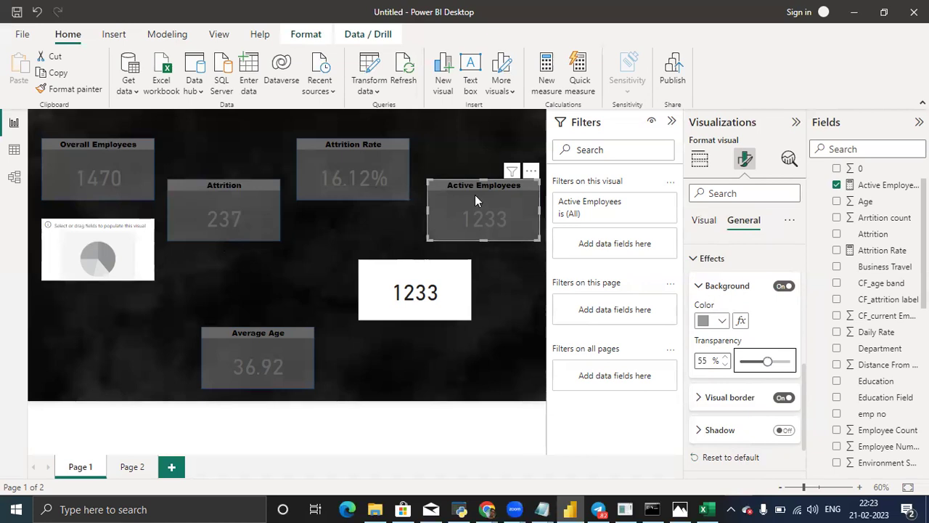
pyautogui.click(343, 160)
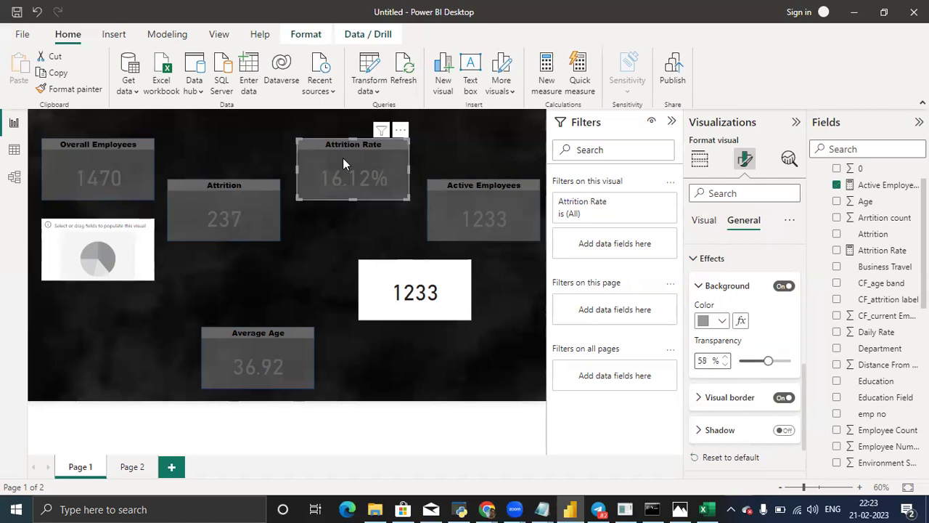
pyautogui.click(460, 210)
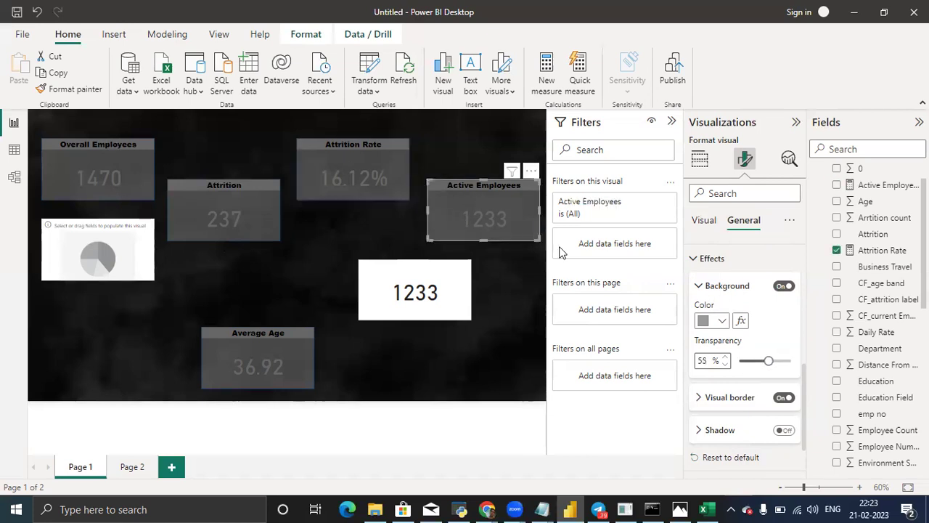
pyautogui.doubleClick(727, 358)
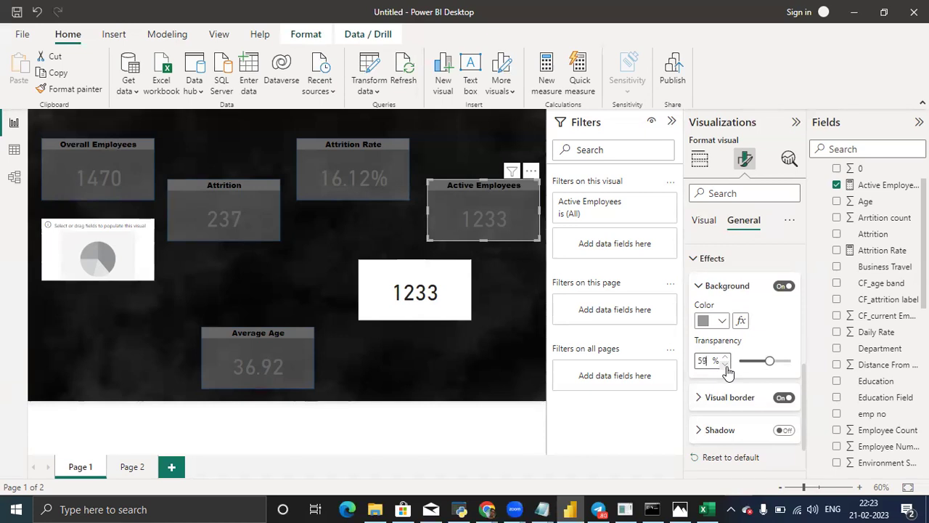
pyautogui.click(725, 364)
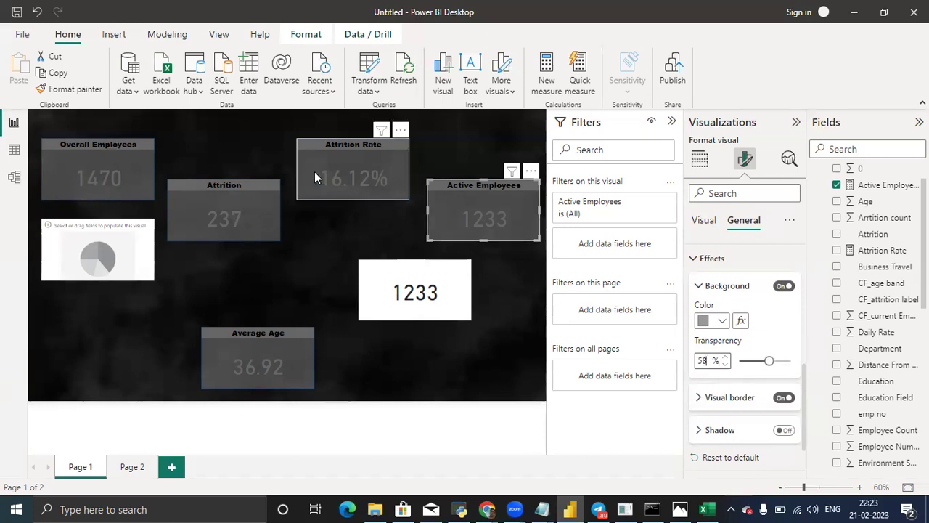
pyautogui.click(388, 185)
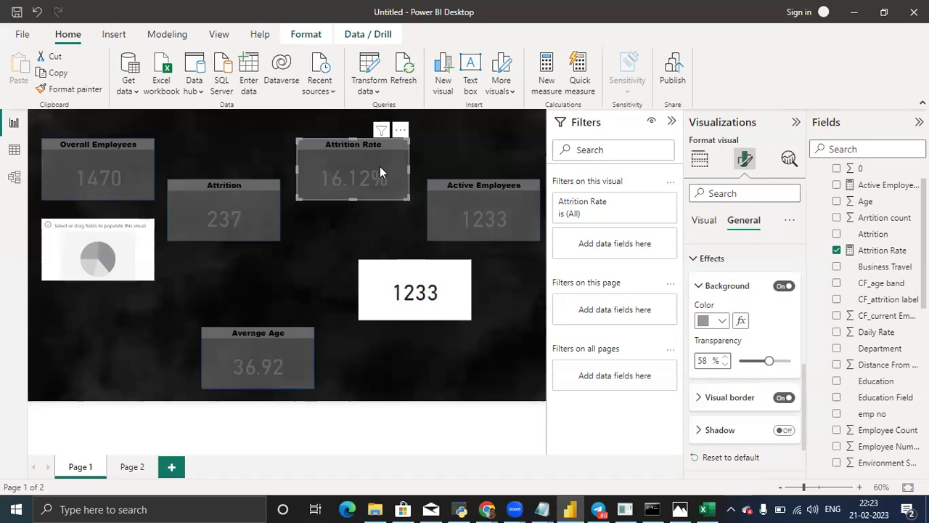
# Set the title font size of the Active Employees card to 40.
pyautogui.click(468, 195)
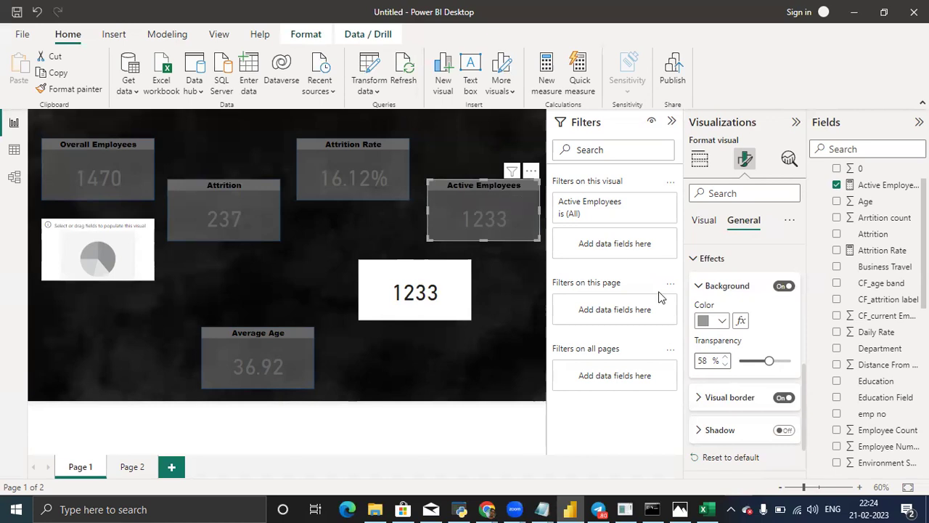
pyautogui.click(741, 285)
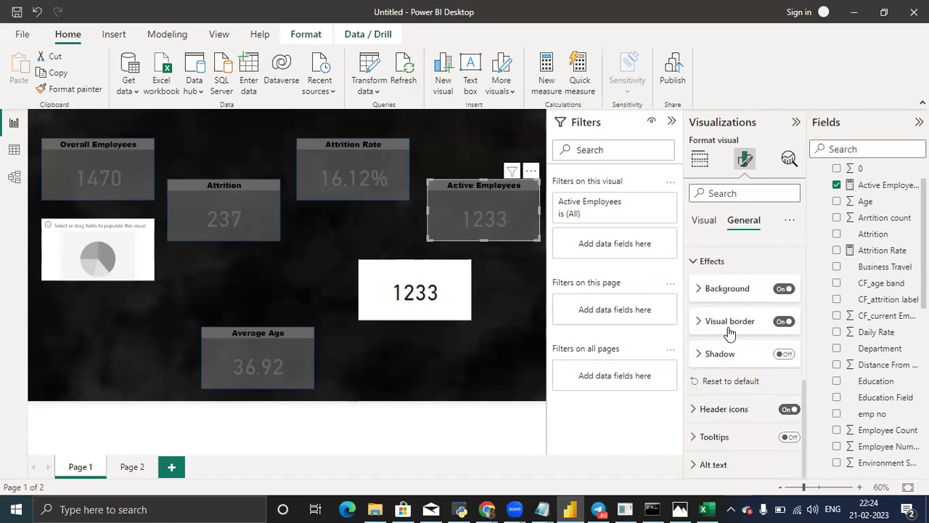
pyautogui.click(713, 263)
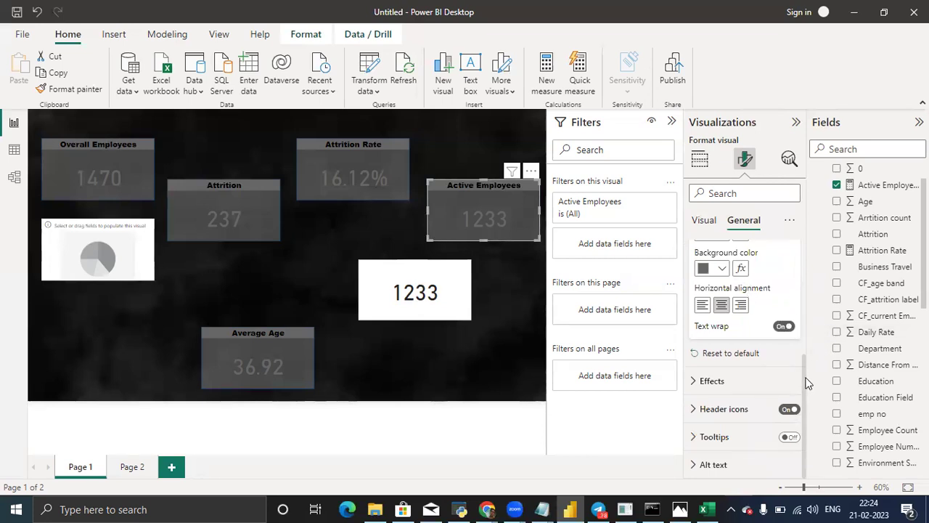
pyautogui.moveTo(803, 382); pyautogui.dragTo(800, 262)
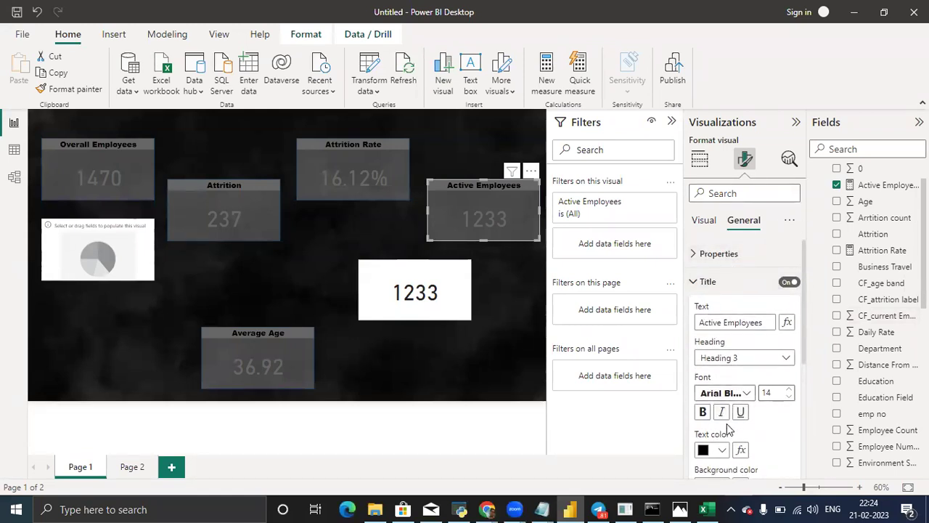
pyautogui.scroll(-3, 786, 448)
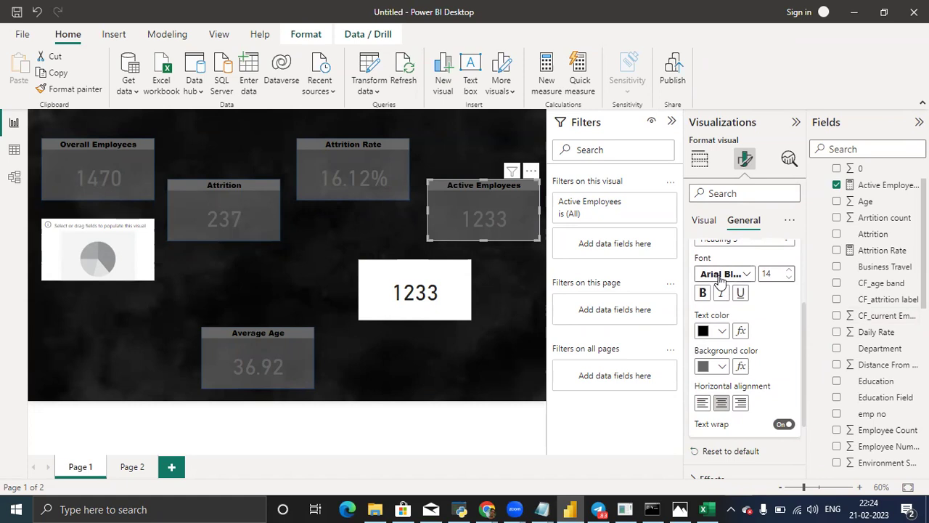
pyautogui.click(772, 277)
pyautogui.press('BackSpace')
pyautogui.press('BackSpace')
pyautogui.write('40')
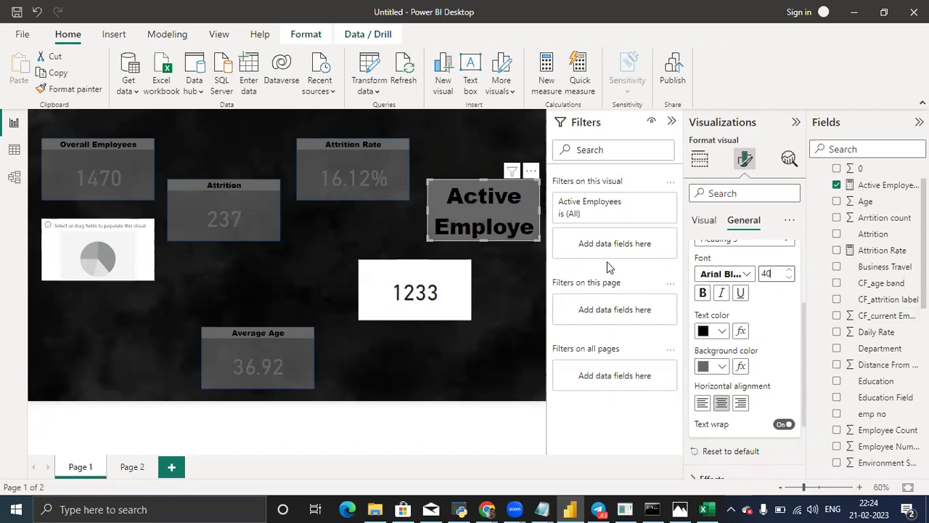
# Set the Active Employees card's title font size back to 14 and deselect the card.
pyautogui.press('BackSpace')
pyautogui.press('BackSpace')
pyautogui.write('14')
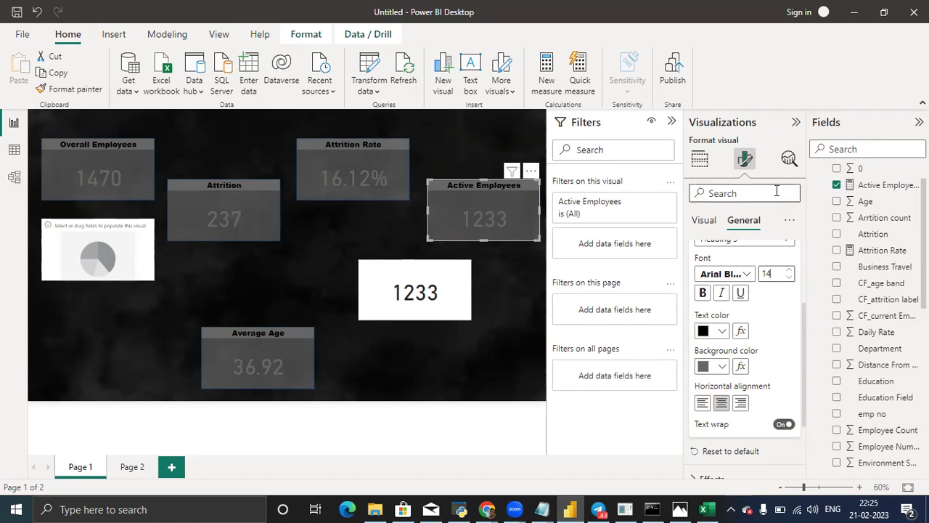
pyautogui.click(307, 265)
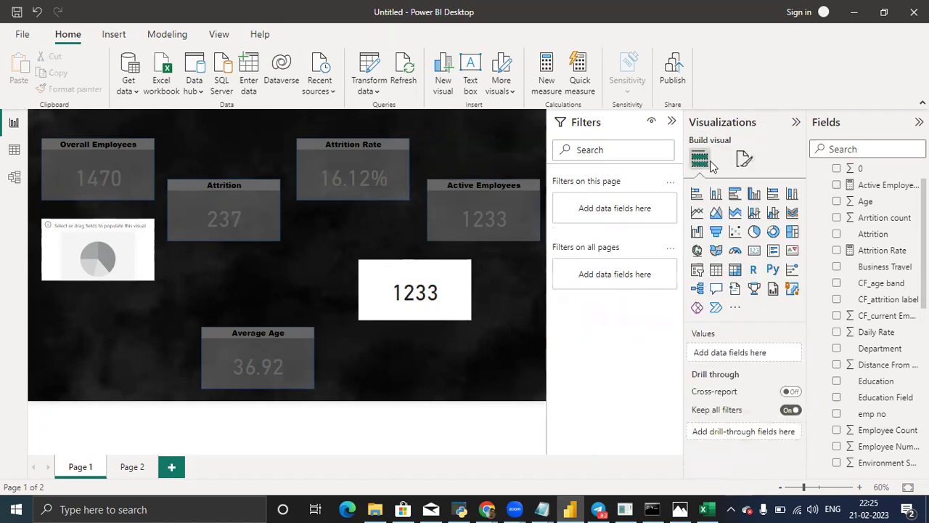
# Review the visual and general format options of the Active Employees card.
pyautogui.click(481, 218)
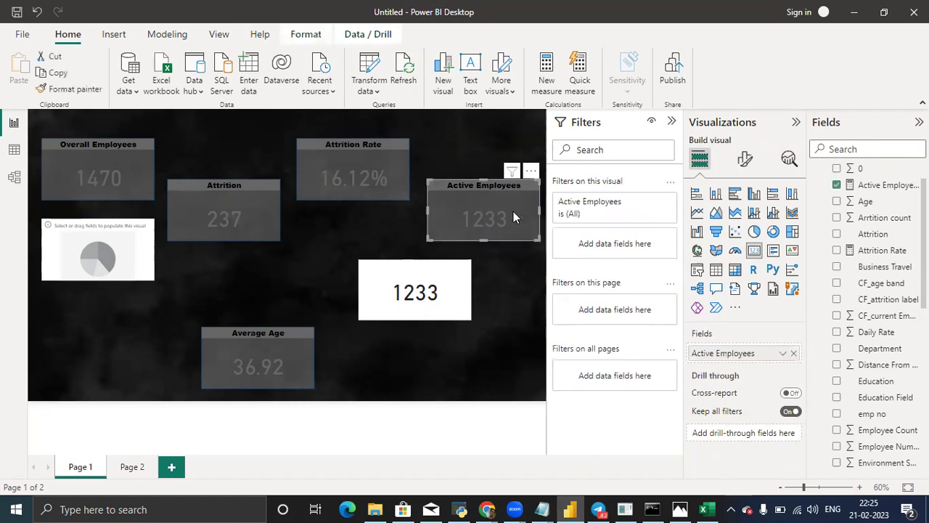
pyautogui.click(744, 158)
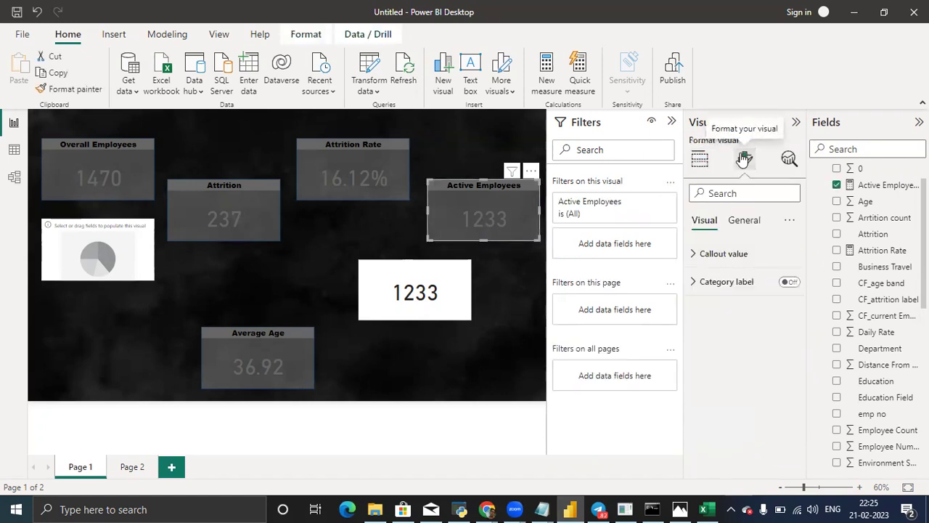
pyautogui.click(750, 222)
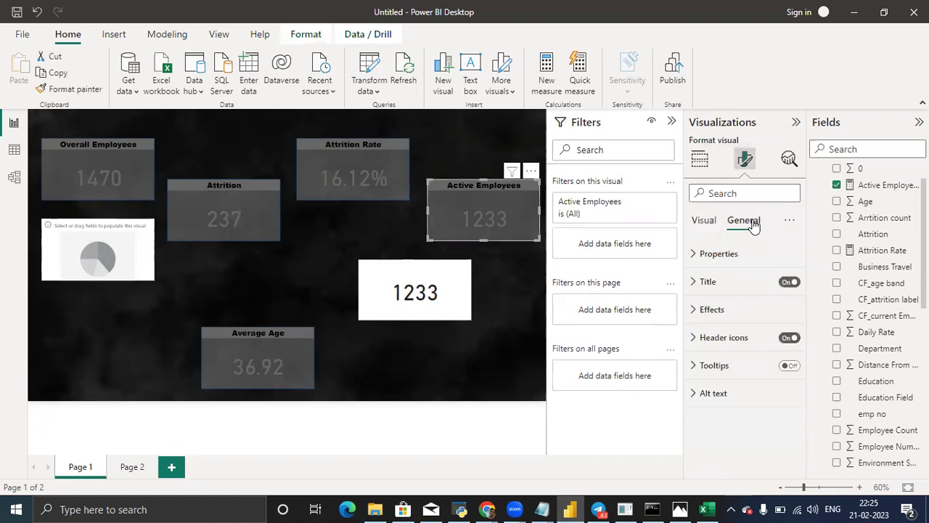
pyautogui.click(708, 226)
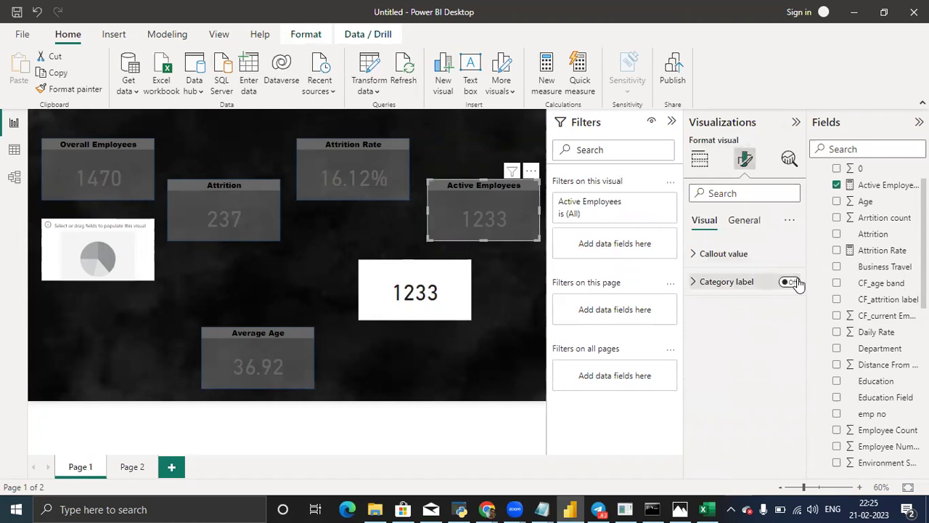
pyautogui.click(746, 221)
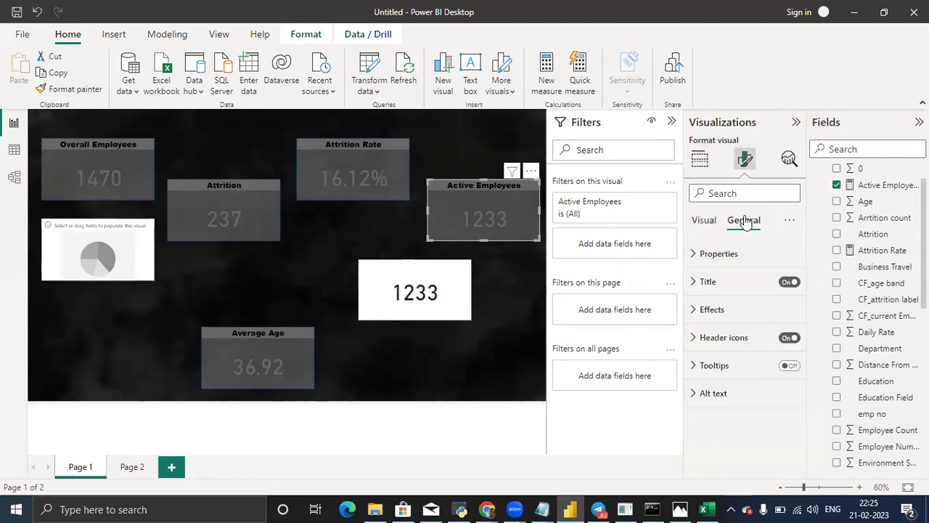
pyautogui.click(704, 220)
pyautogui.click(746, 222)
# Try a background transparency of 57% on the Active Employees card and return it to 58%.
pyautogui.click(720, 318)
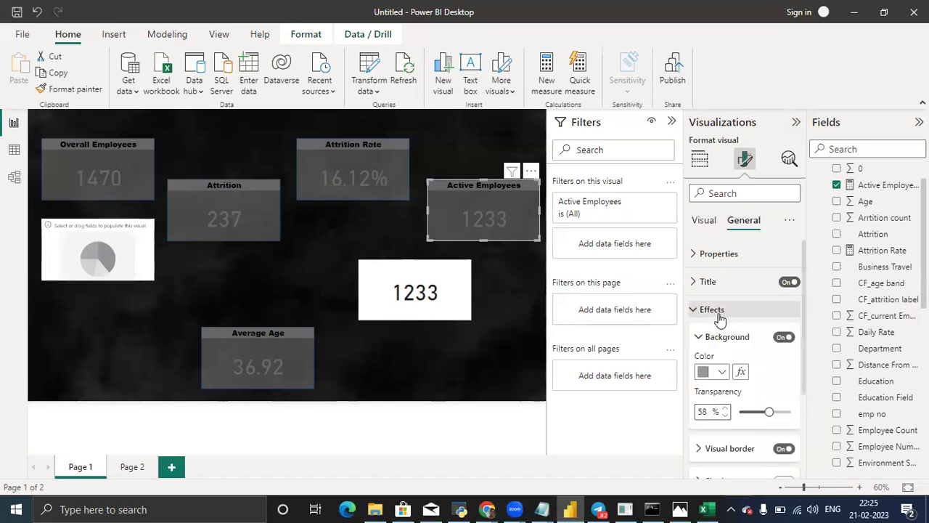
pyautogui.click(724, 414)
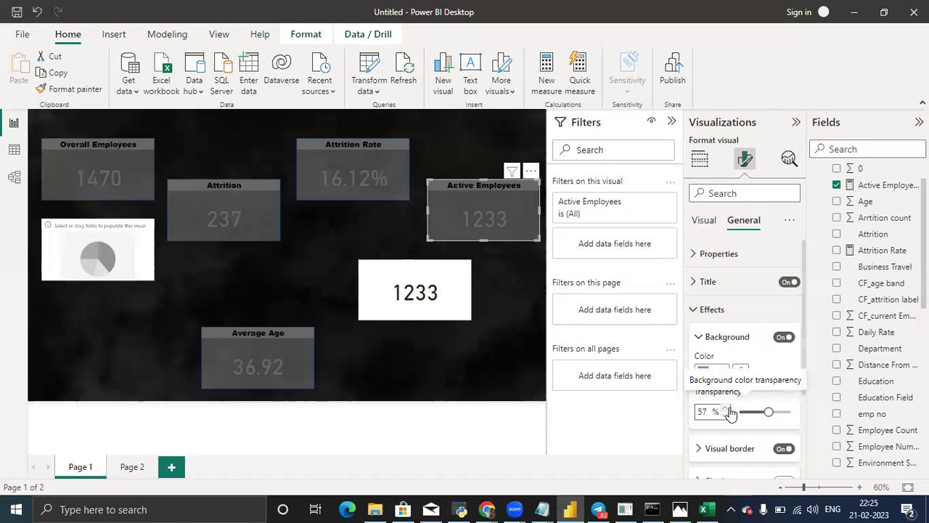
pyautogui.click(727, 409)
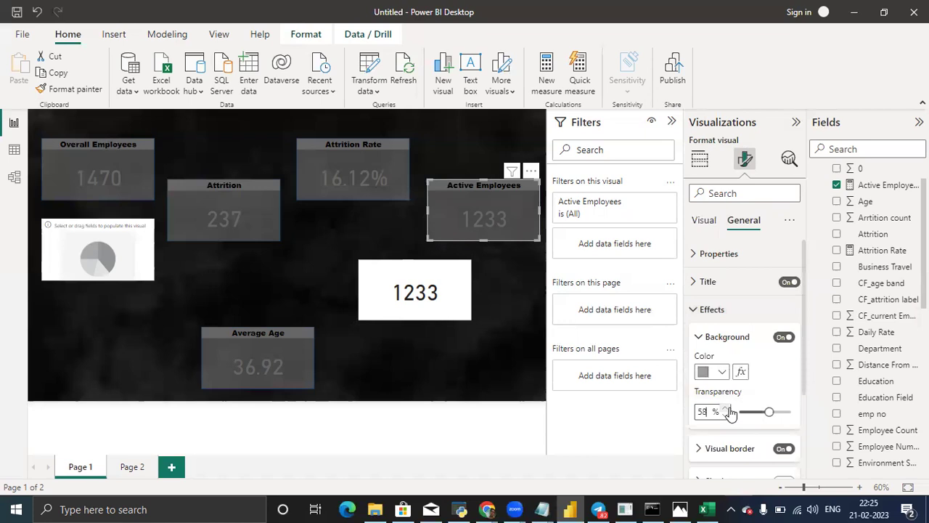
pyautogui.click(726, 417)
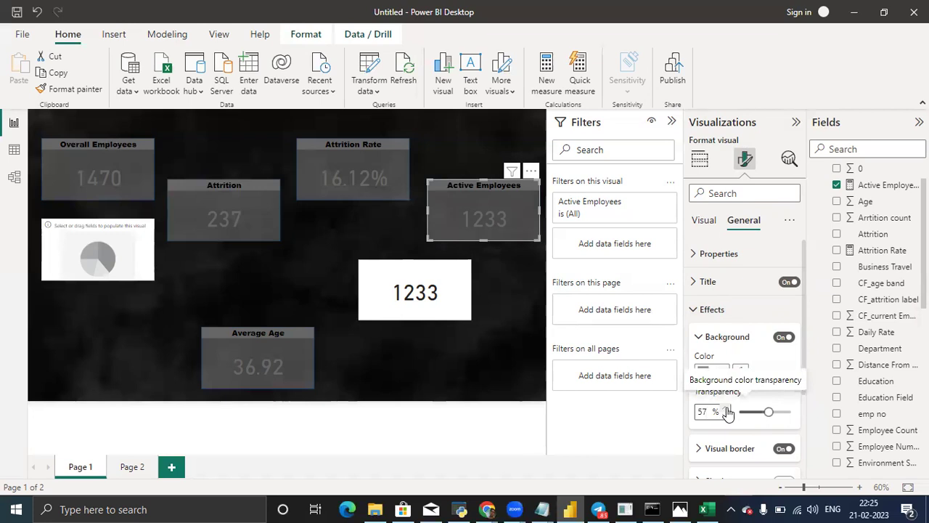
pyautogui.click(727, 409)
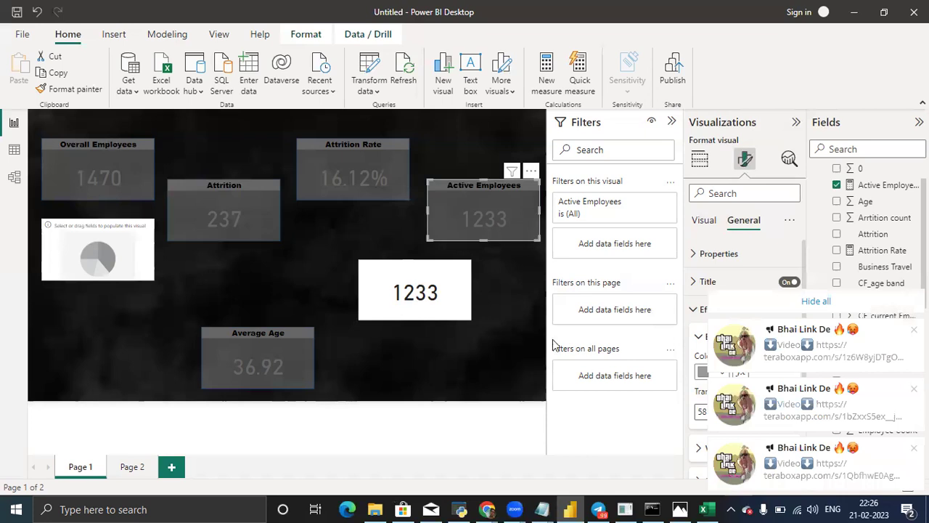
# Compare the general format settings of the Overall Employees, Attrition, Attrition Rate and plain white cards, and leave all visuals deselected.
pyautogui.click(775, 305)
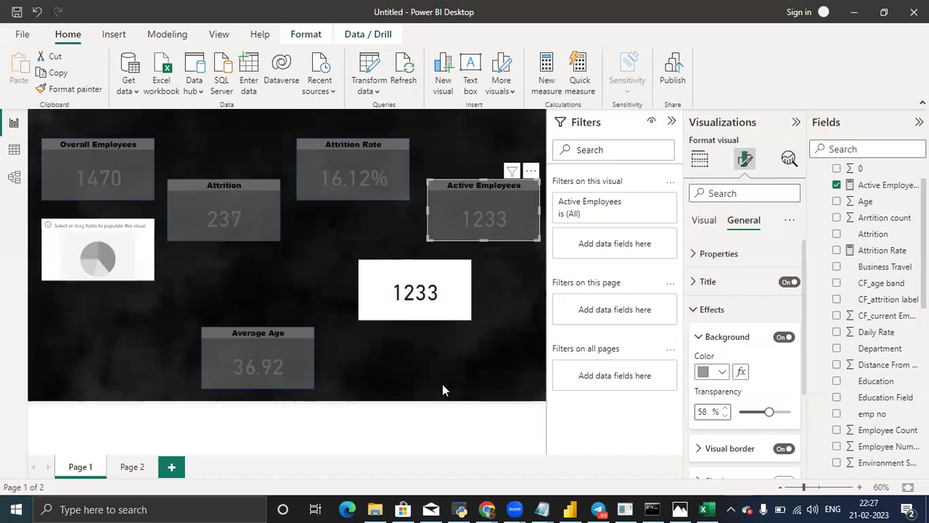
pyautogui.click(120, 193)
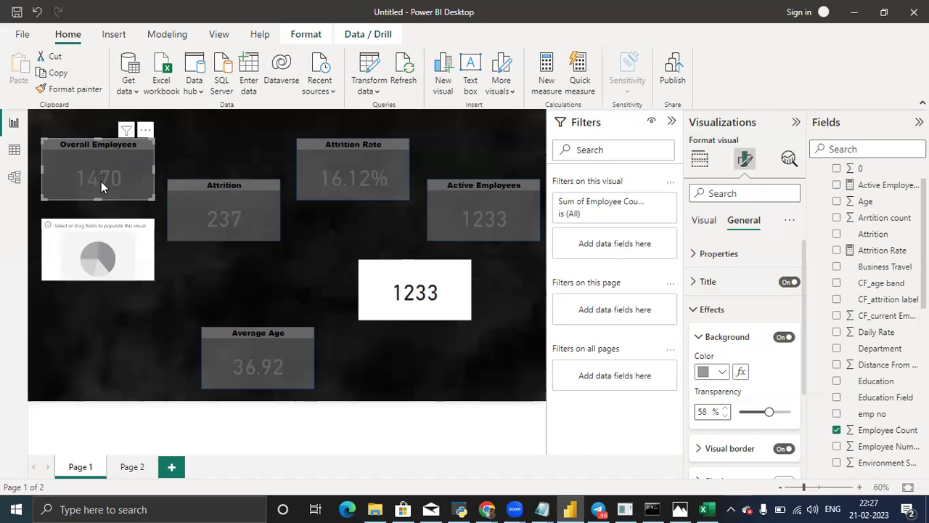
pyautogui.click(185, 190)
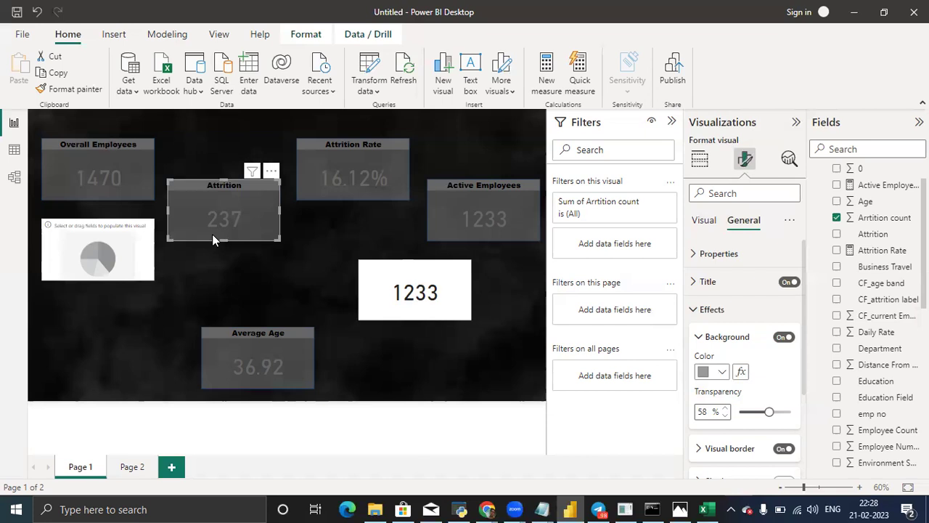
pyautogui.click(320, 177)
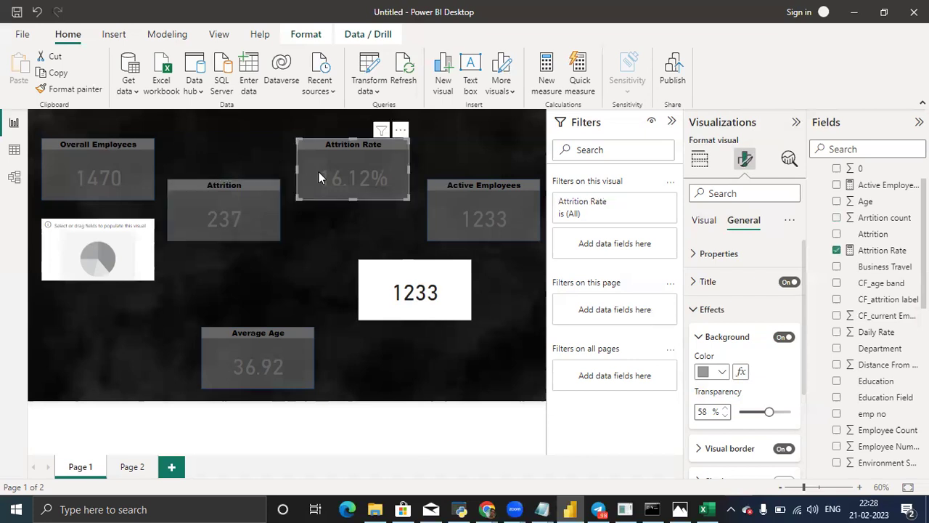
pyautogui.click(469, 290)
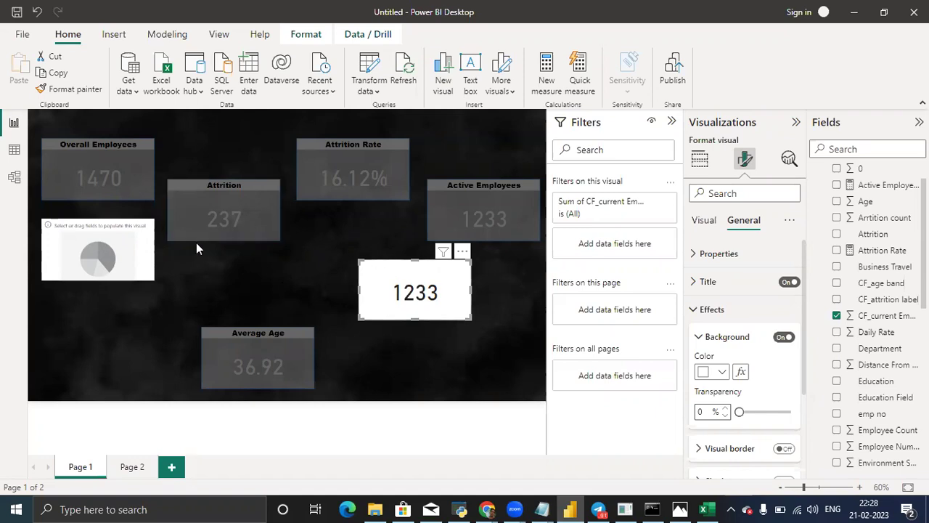
pyautogui.click(124, 167)
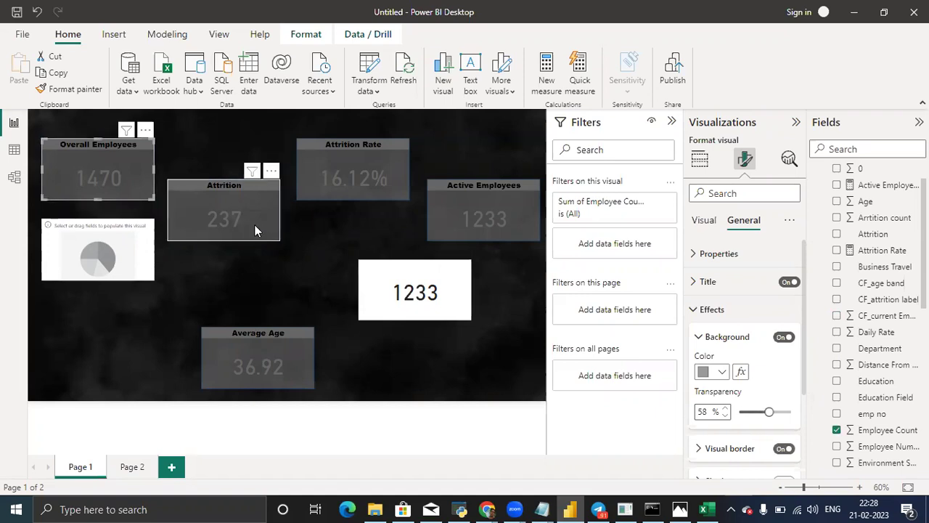
pyautogui.click(254, 226)
pyautogui.click(314, 258)
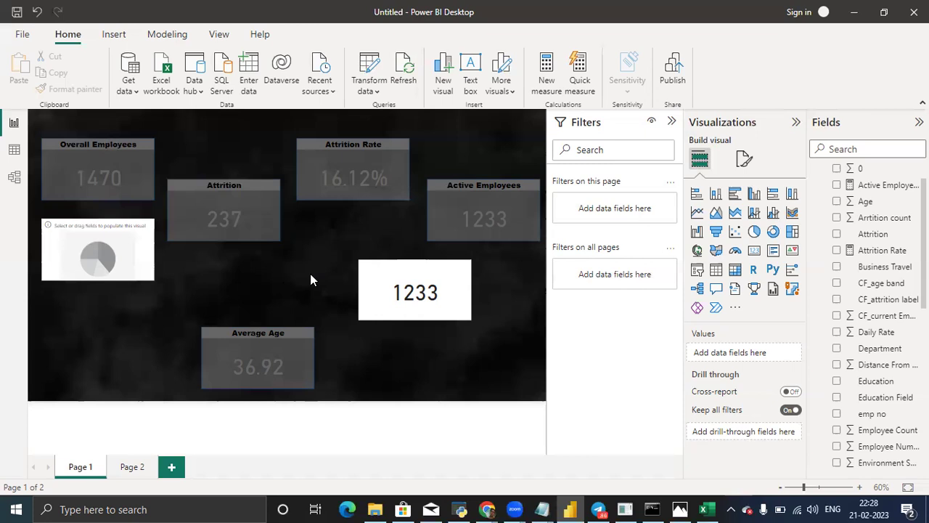
# Examine the page formatting options, including the canvas background settings, alongside the available visual types.
pyautogui.click(743, 160)
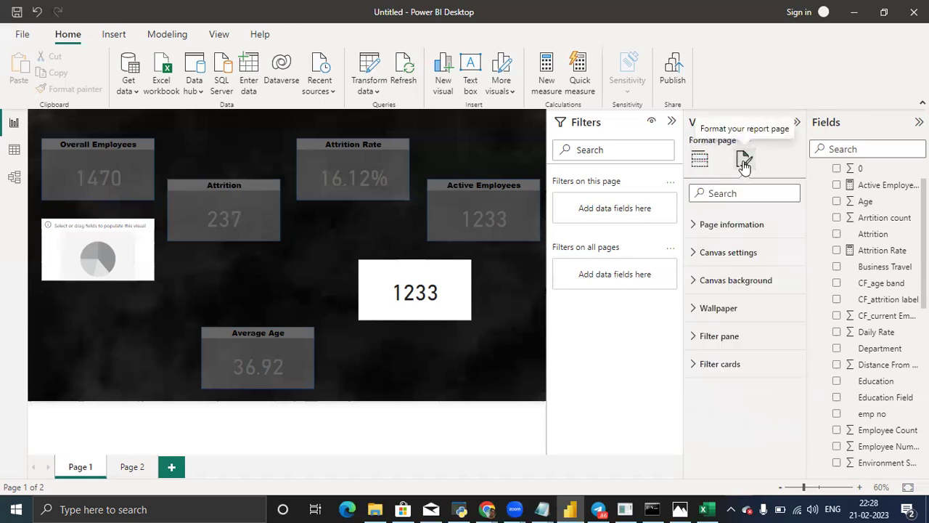
pyautogui.click(700, 159)
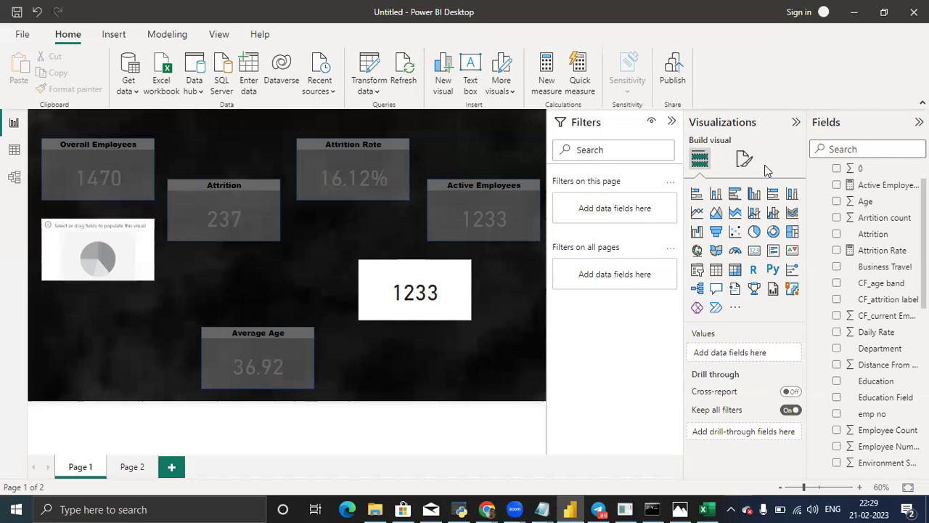
pyautogui.click(741, 159)
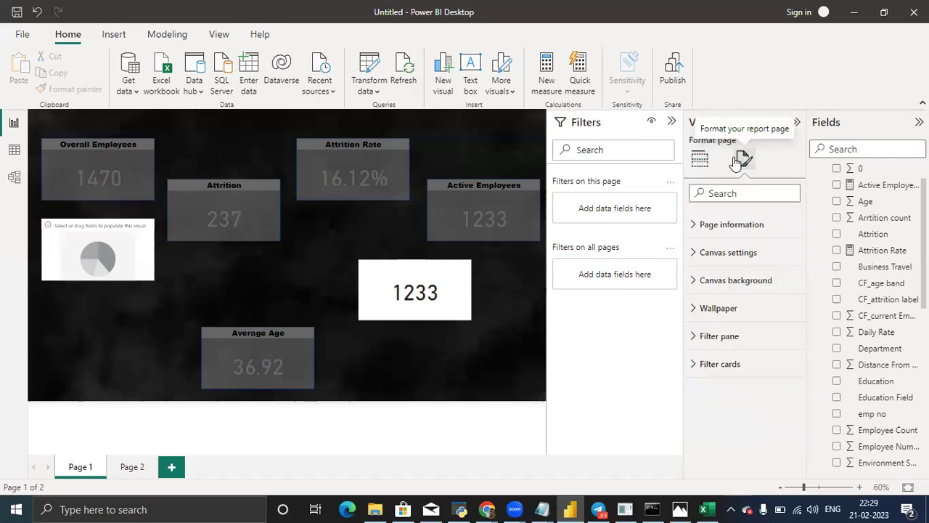
pyautogui.click(717, 280)
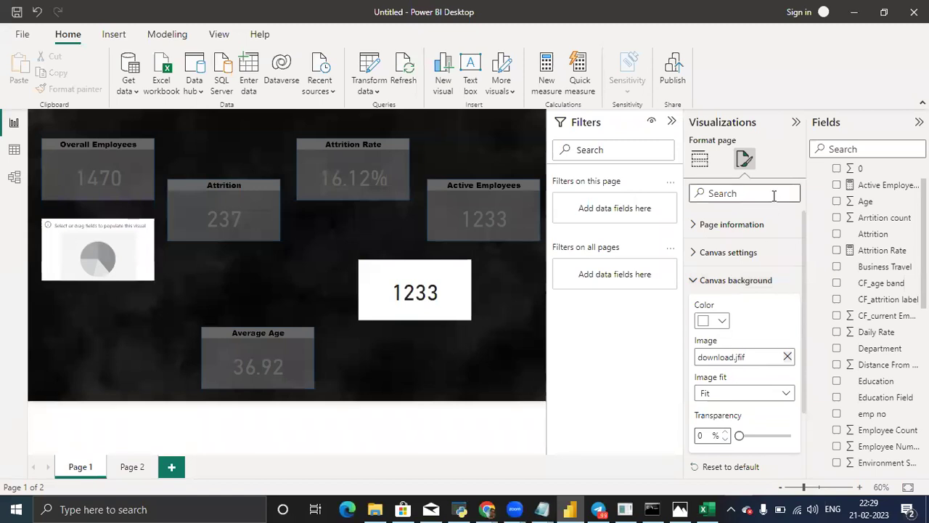
pyautogui.click(700, 159)
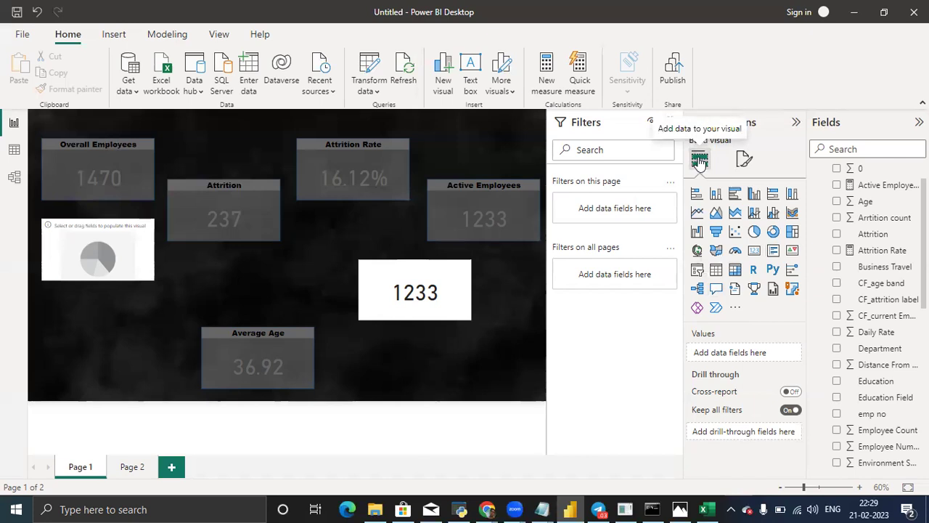
pyautogui.click(743, 158)
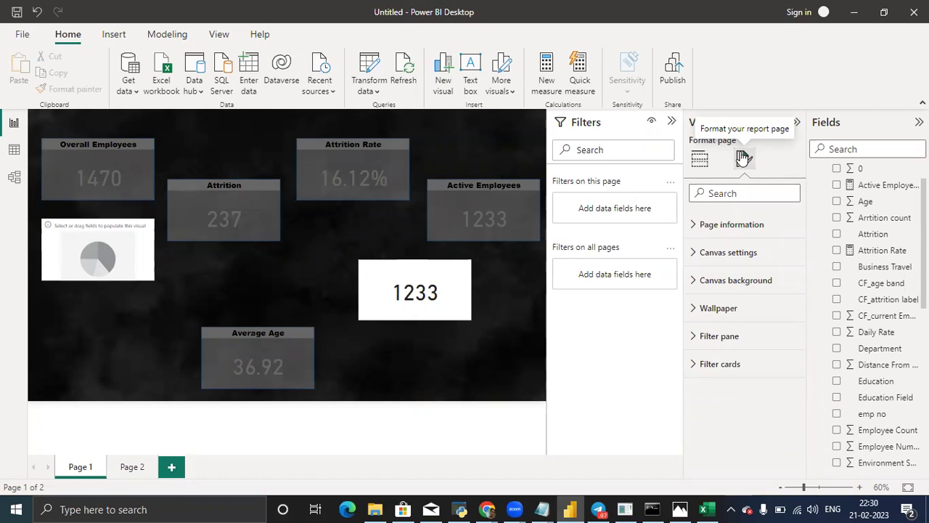
pyautogui.click(742, 159)
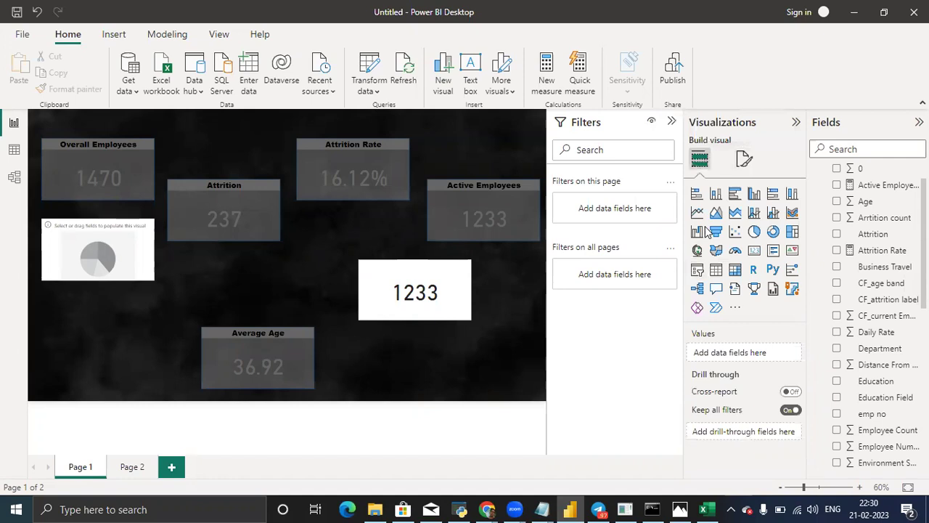
pyautogui.click(742, 158)
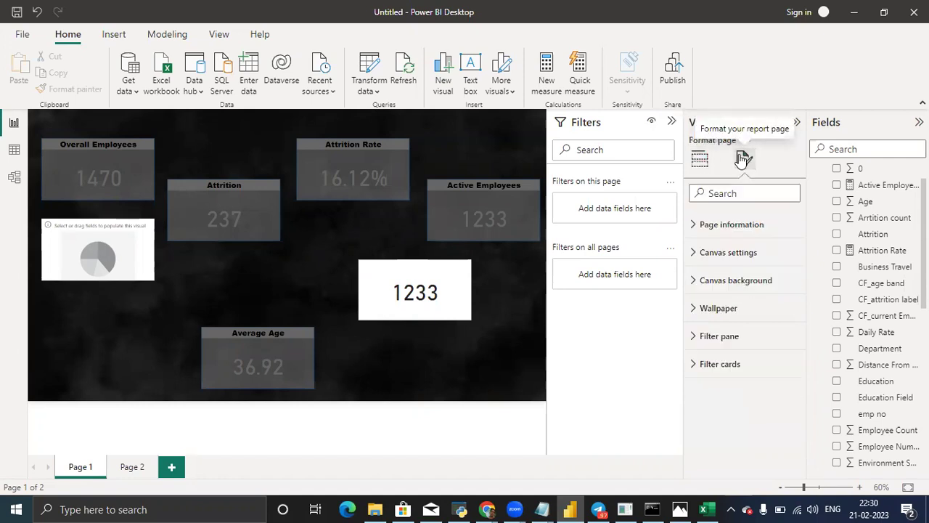
pyautogui.click(715, 286)
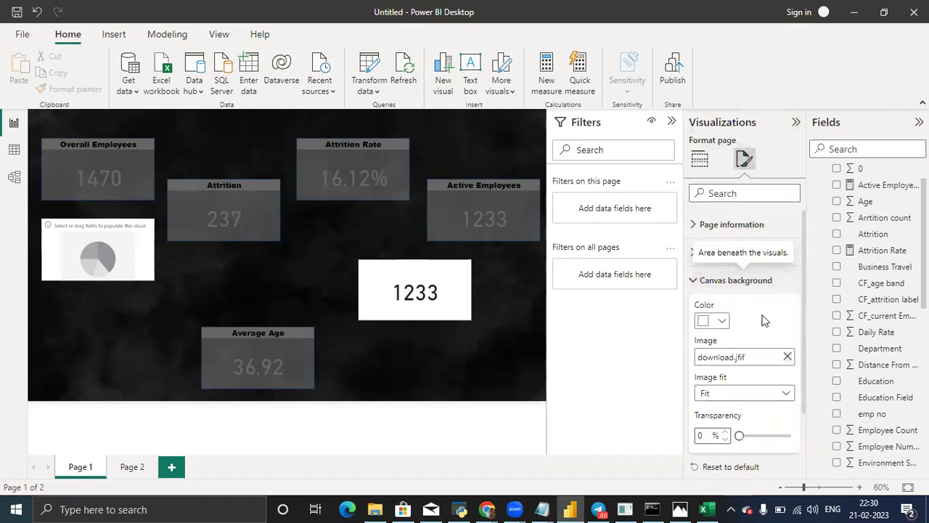
pyautogui.click(701, 161)
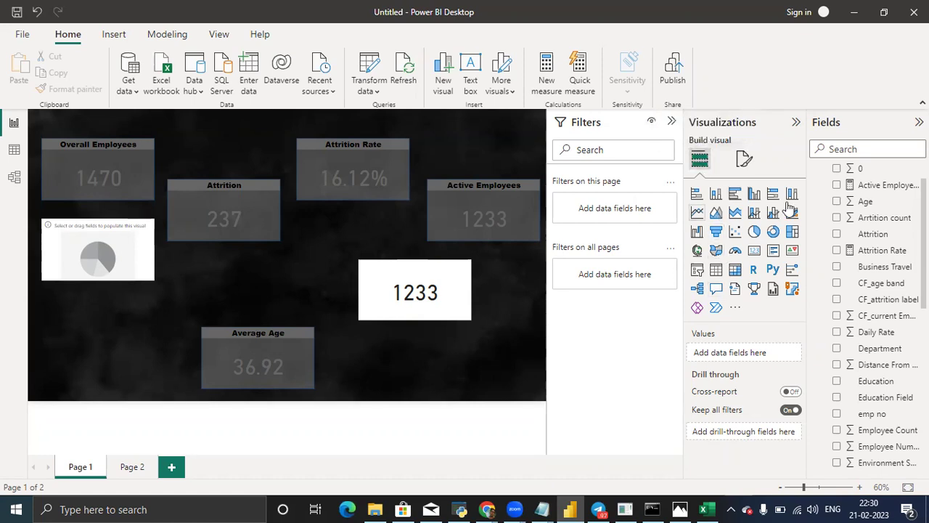
pyautogui.click(745, 162)
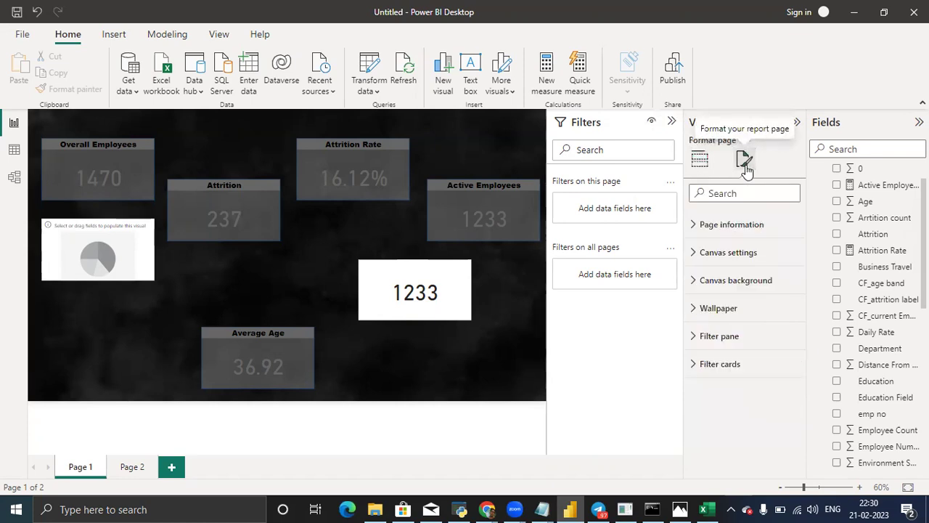
pyautogui.click(699, 159)
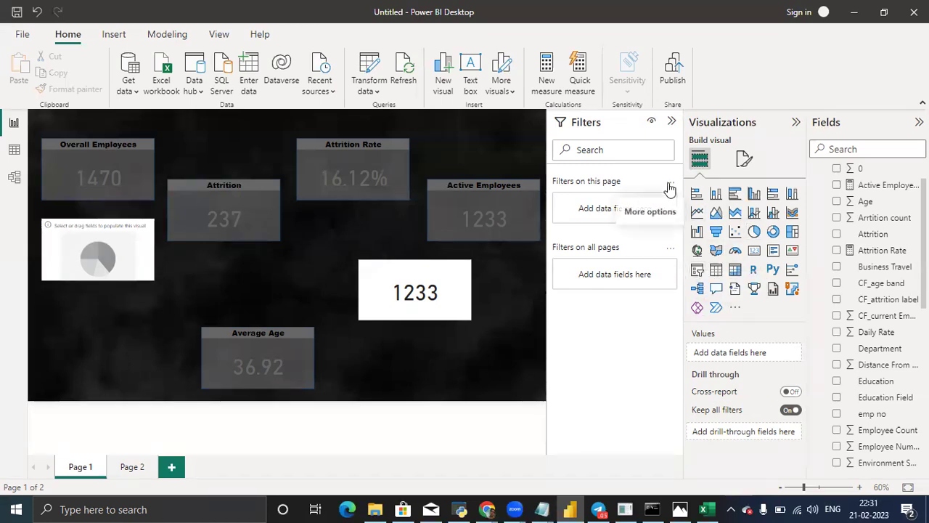
pyautogui.click(739, 169)
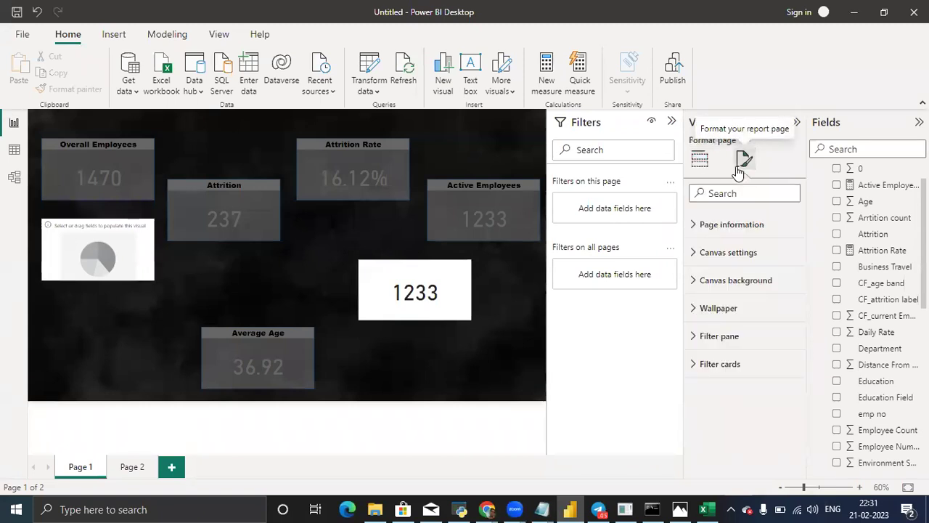
pyautogui.click(699, 161)
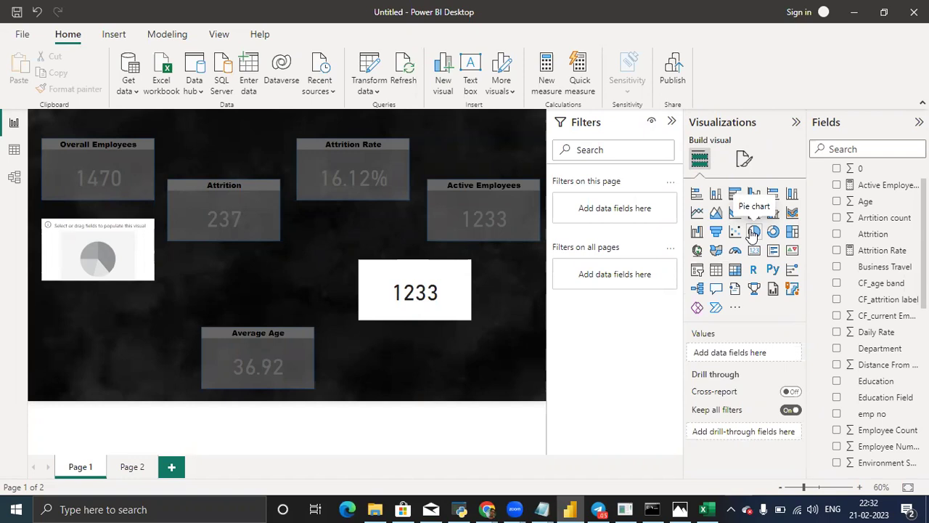
# Remove the unformatted white card below the Active Employees card.
pyautogui.click(450, 293)
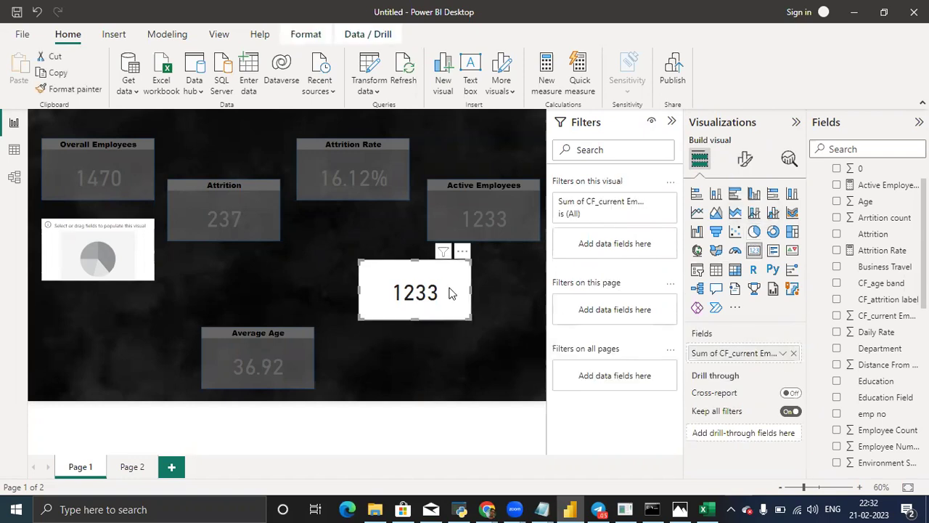
pyautogui.click(462, 252)
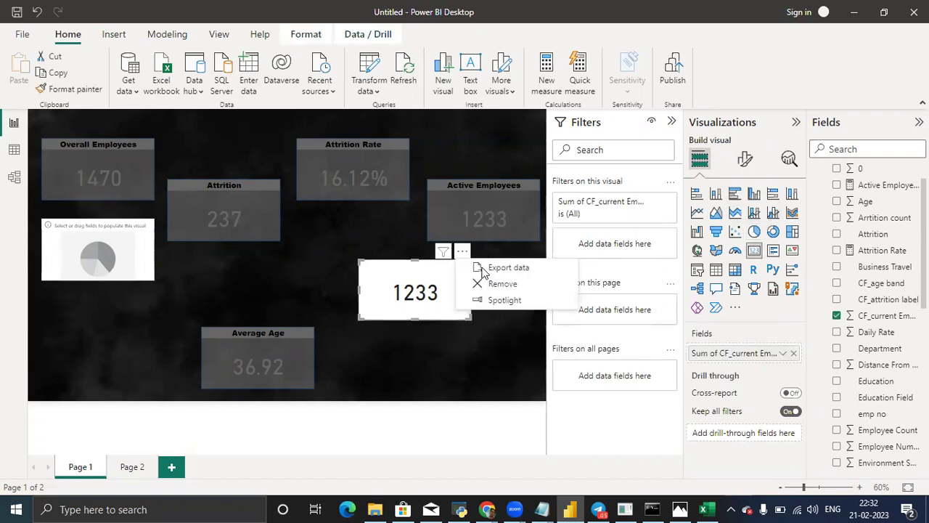
pyautogui.click(501, 284)
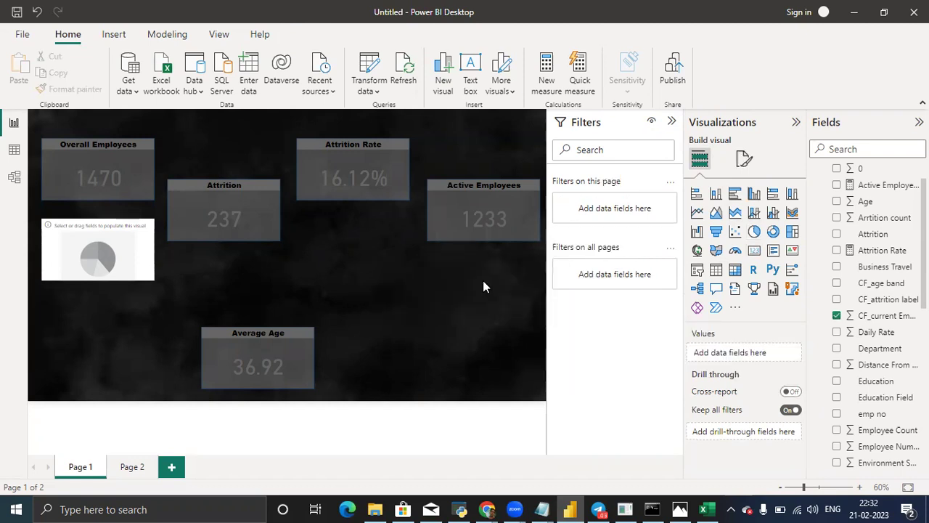
# Remove the empty pie chart below the Overall Employees card.
pyautogui.click(122, 229)
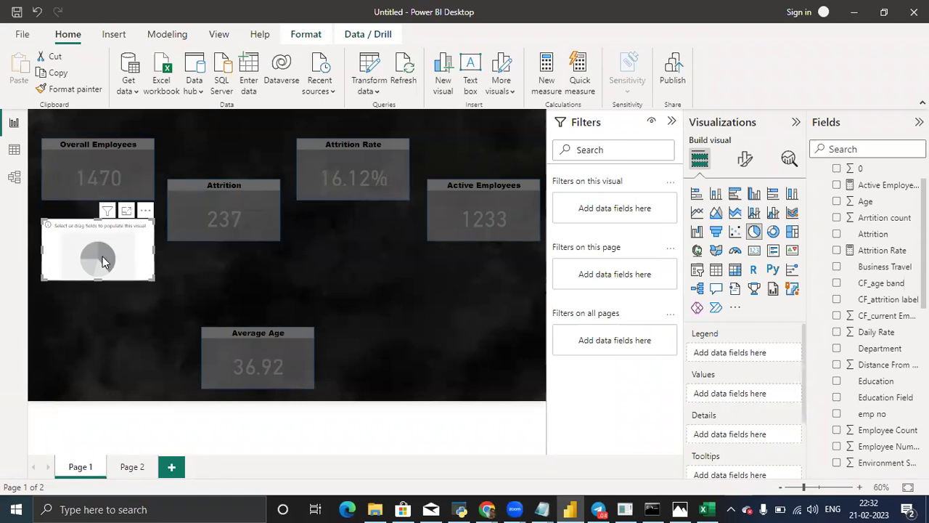
pyautogui.click(146, 211)
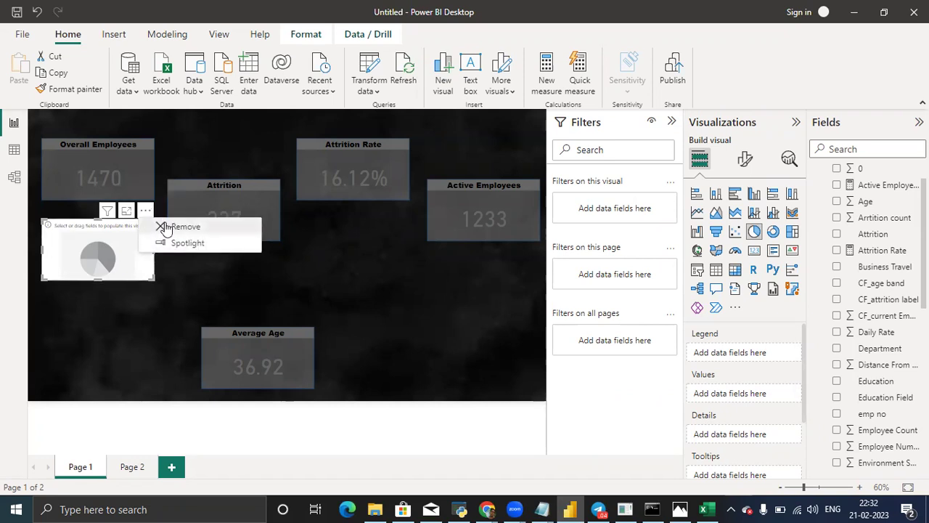
pyautogui.click(166, 225)
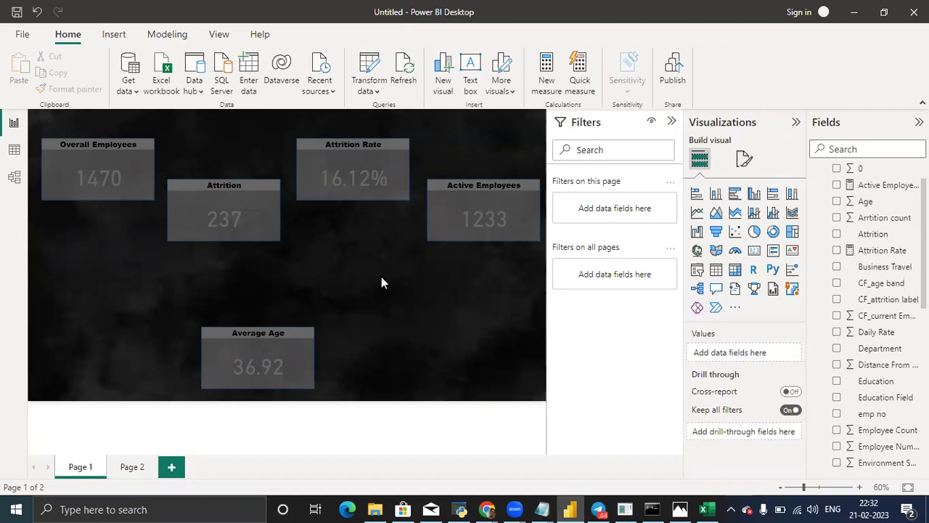
# Insert a new pie chart, check which field the Attrition Rate card uses, and reselect the pie chart.
pyautogui.click(754, 233)
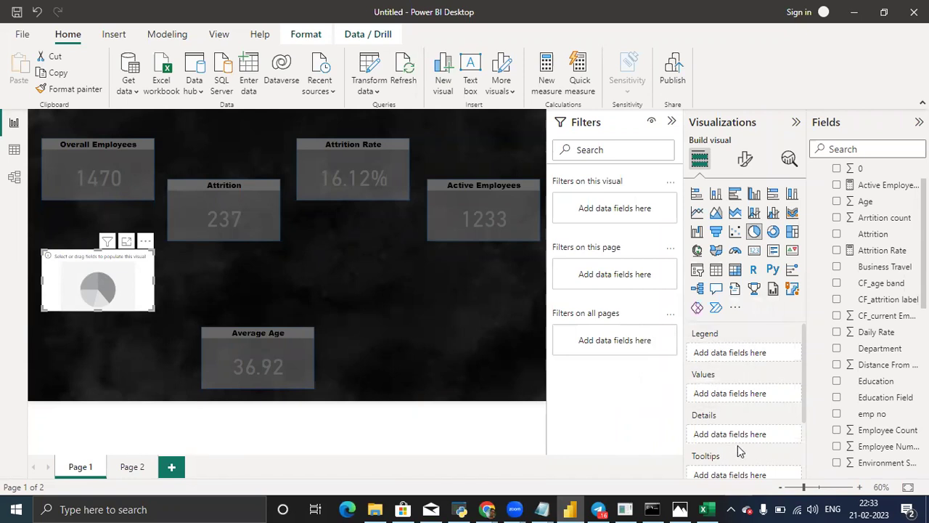
pyautogui.click(807, 356)
pyautogui.moveTo(803, 356); pyautogui.dragTo(799, 335)
pyautogui.click(367, 163)
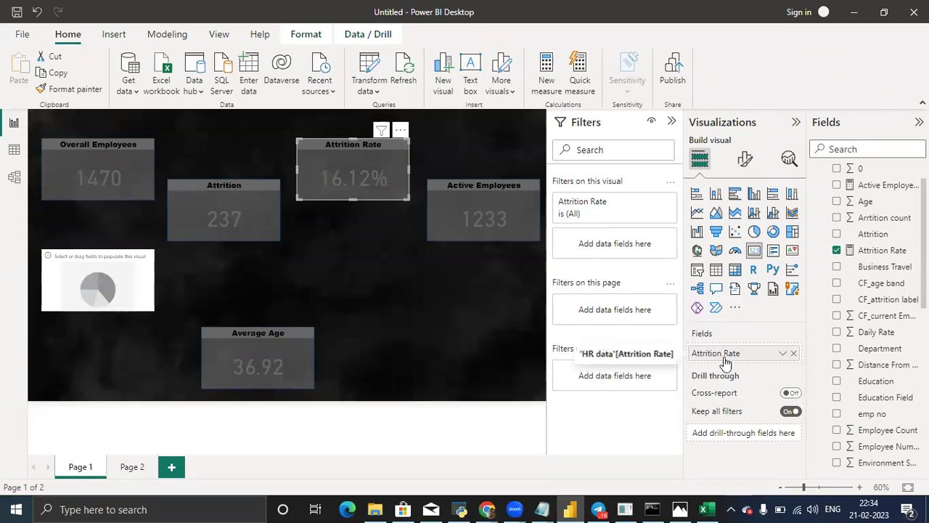
pyautogui.click(117, 271)
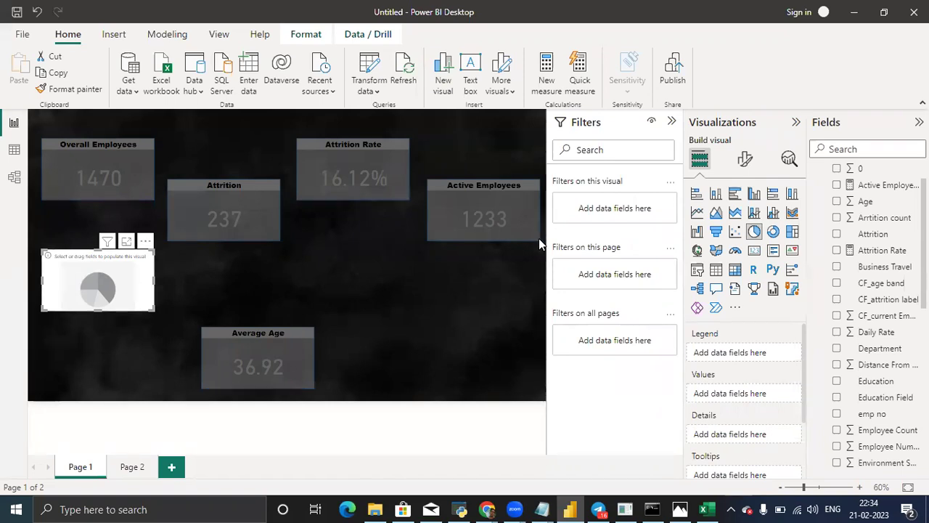
# Search the fields for "de", add Department as the pie chart's legend, and clear the search.
pyautogui.click(833, 149)
pyautogui.write('de')
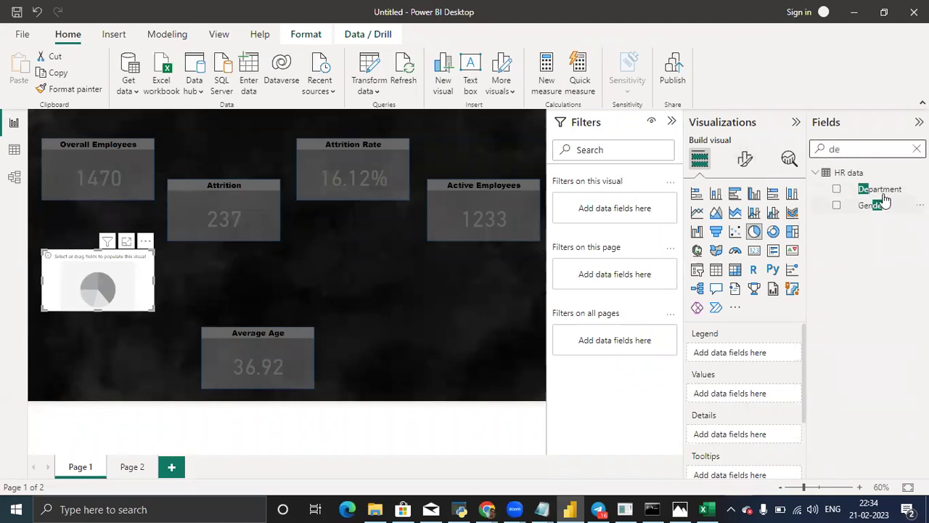
pyautogui.moveTo(865, 190); pyautogui.dragTo(731, 357)
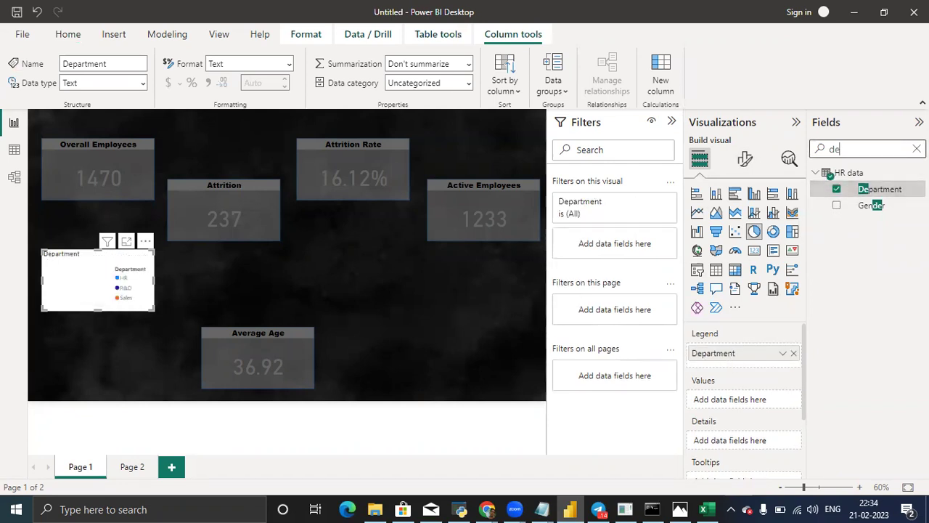
pyautogui.press('BackSpace')
pyautogui.press('BackSpace')
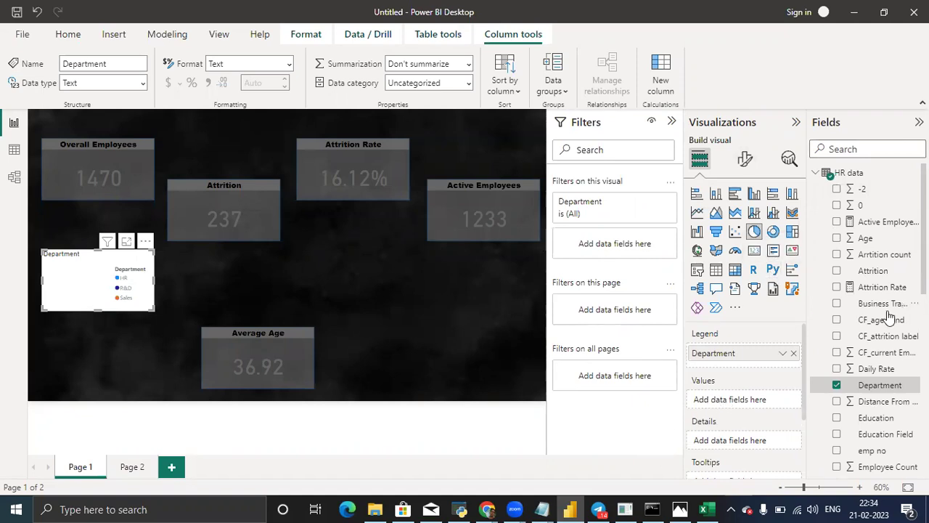
pyautogui.click(833, 148)
pyautogui.write('a')
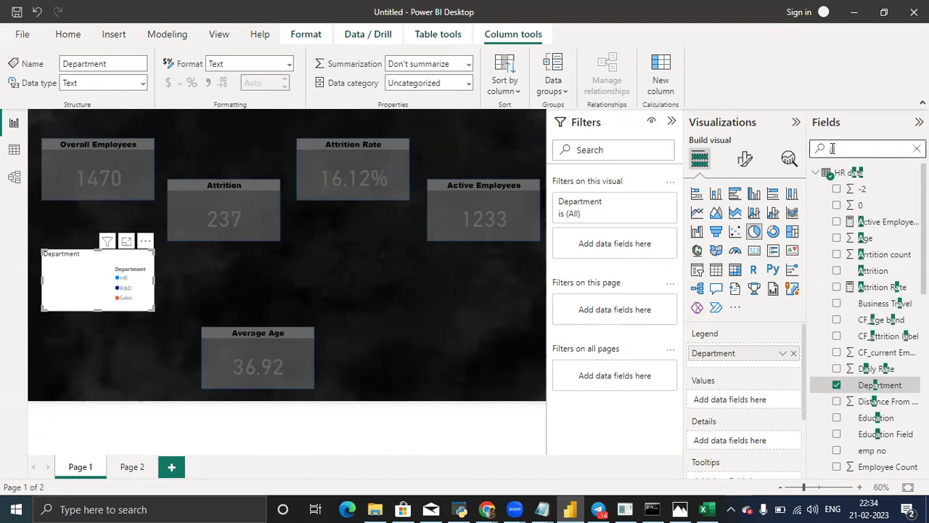
pyautogui.write('ttritio')
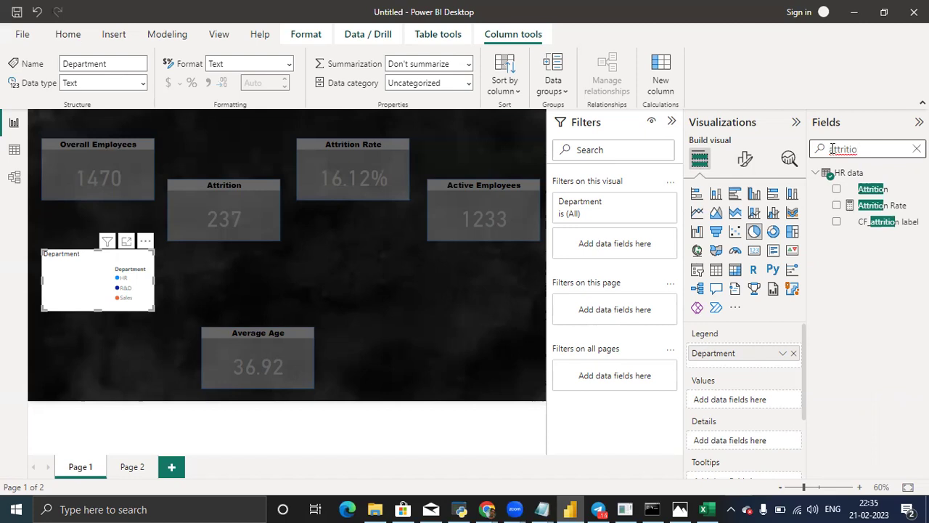
pyautogui.press('BackSpace')
pyautogui.press('BackSpace')
pyautogui.press('BackSpace')
pyautogui.press('BackSpace')
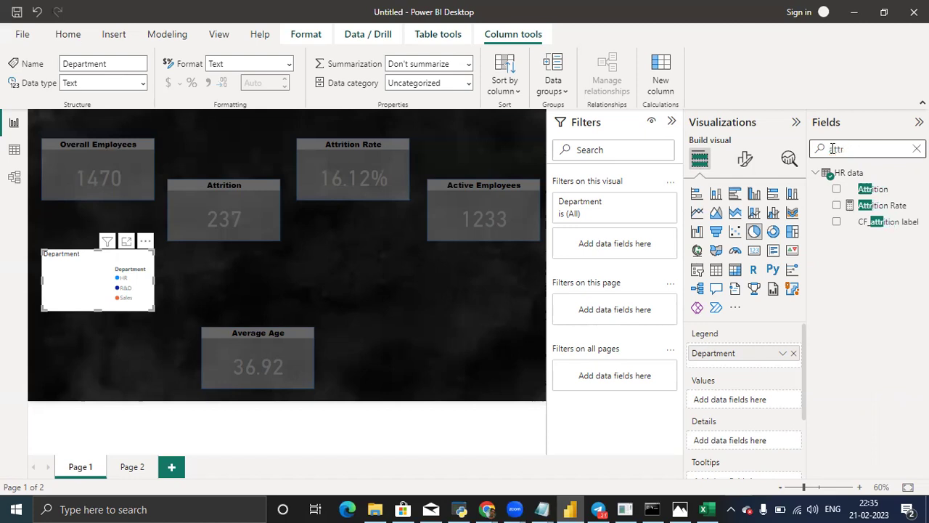
pyautogui.press('BackSpace')
pyautogui.press('BackSpace')
pyautogui.press('BackSpace')
pyautogui.press('BackSpace')
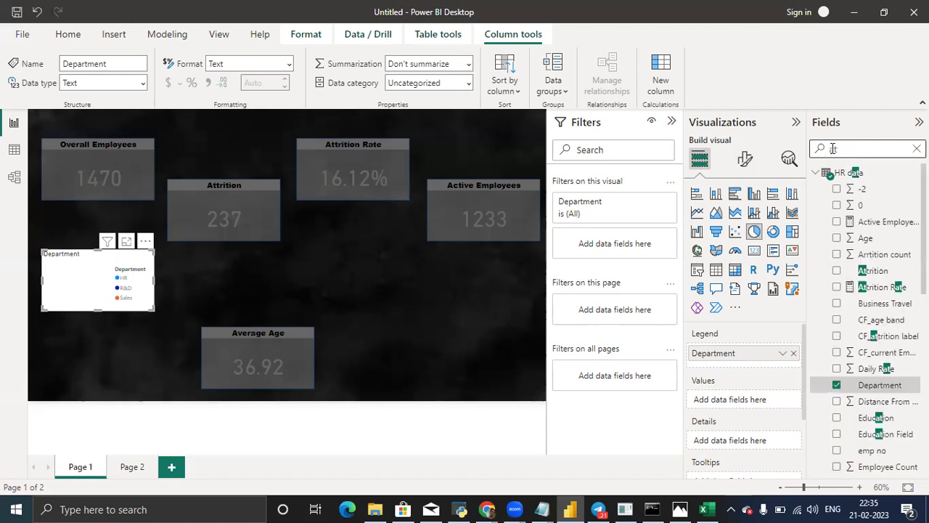
# Search the fields for "attritio" and add Attrition as the pie chart's values.
pyautogui.write('a')
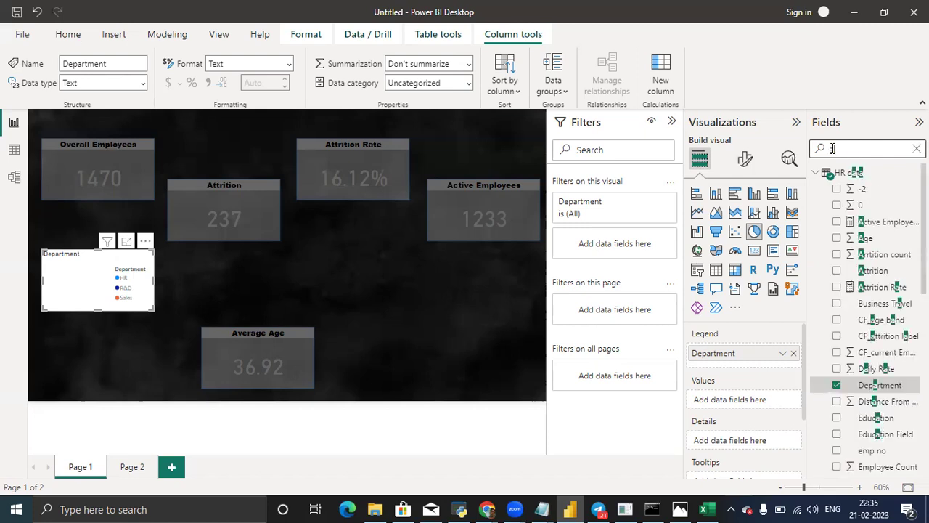
pyautogui.write('ttri')
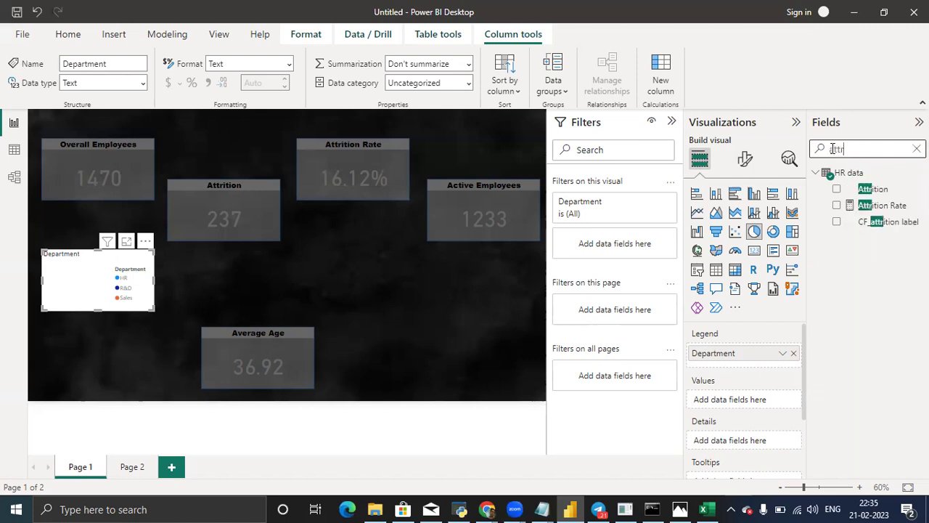
pyautogui.write('tio')
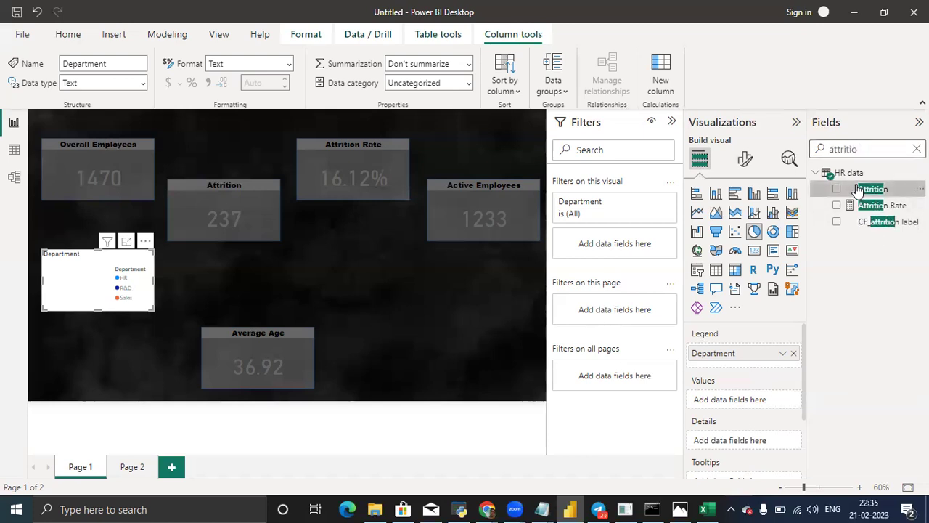
pyautogui.moveTo(857, 189); pyautogui.dragTo(728, 399)
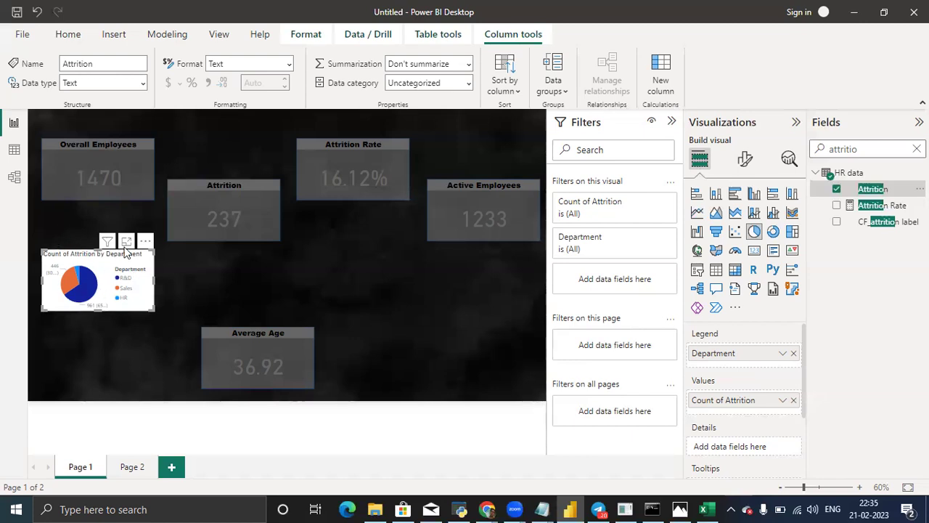
# Change the pie chart's title text to "Department wise Attrition".
pyautogui.click(745, 163)
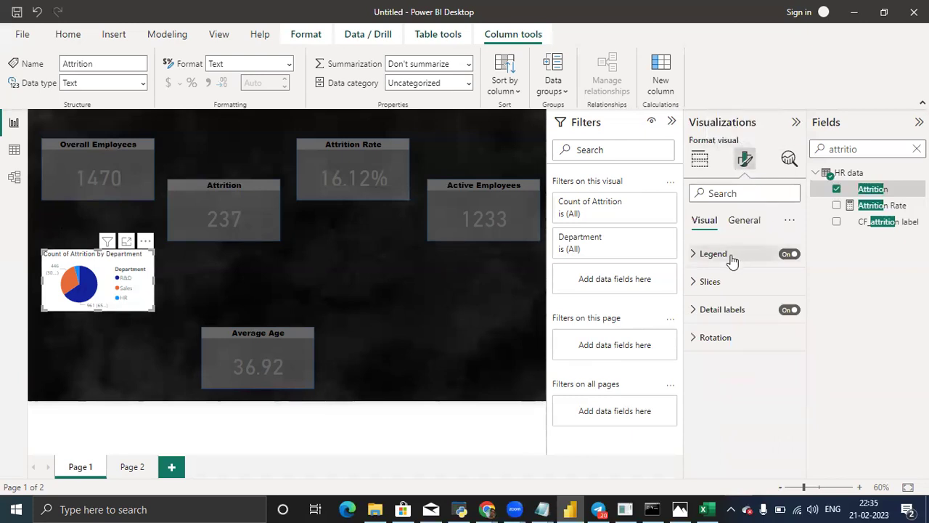
pyautogui.click(743, 223)
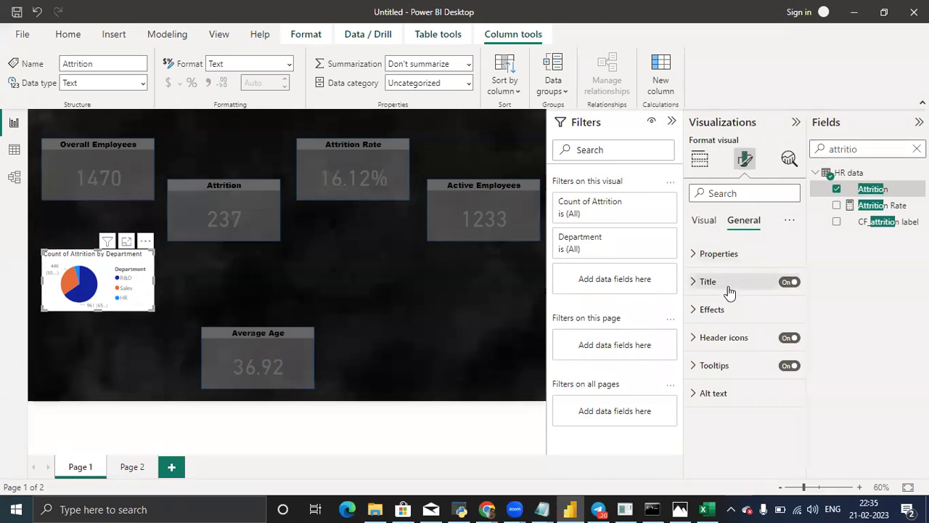
pyautogui.click(726, 289)
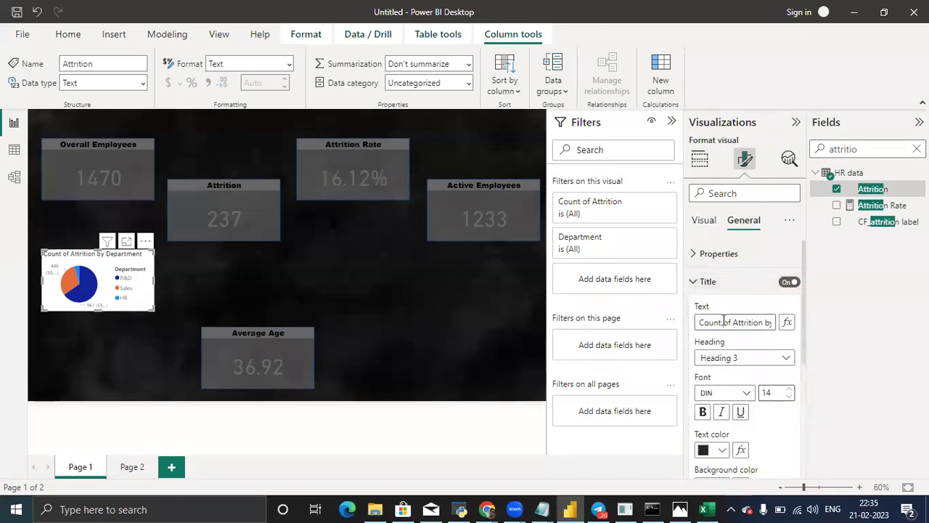
pyautogui.tripleClick(724, 321)
pyautogui.press('BackSpace')
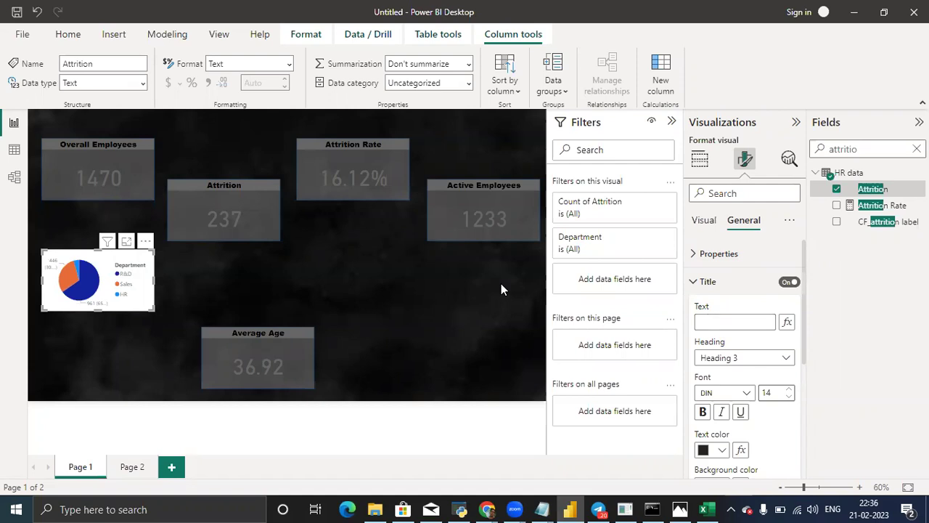
pyautogui.click(718, 321)
pyautogui.write('Depa')
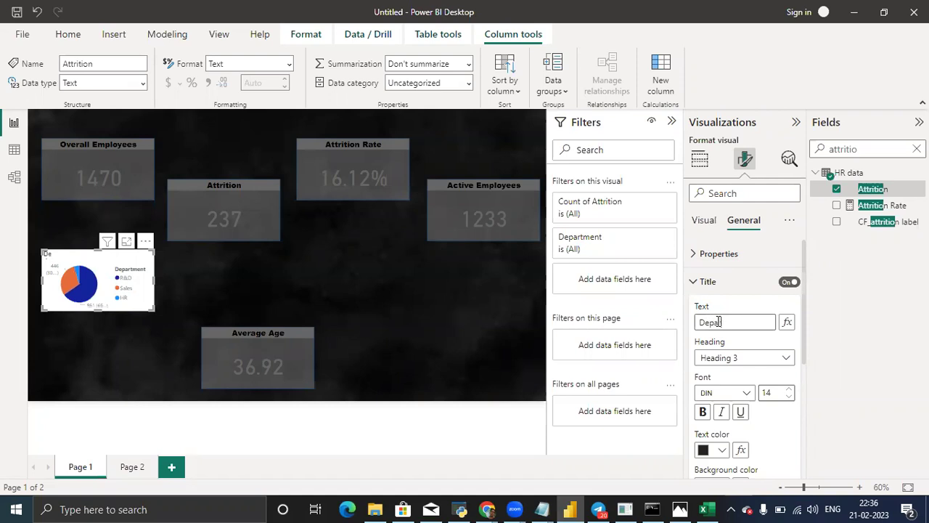
pyautogui.write('rtment wise A')
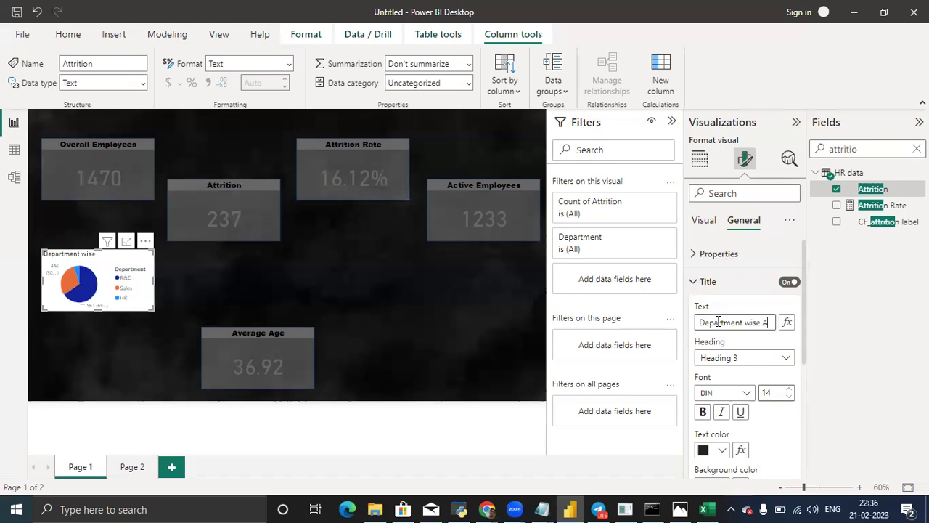
pyautogui.write('ttrition')
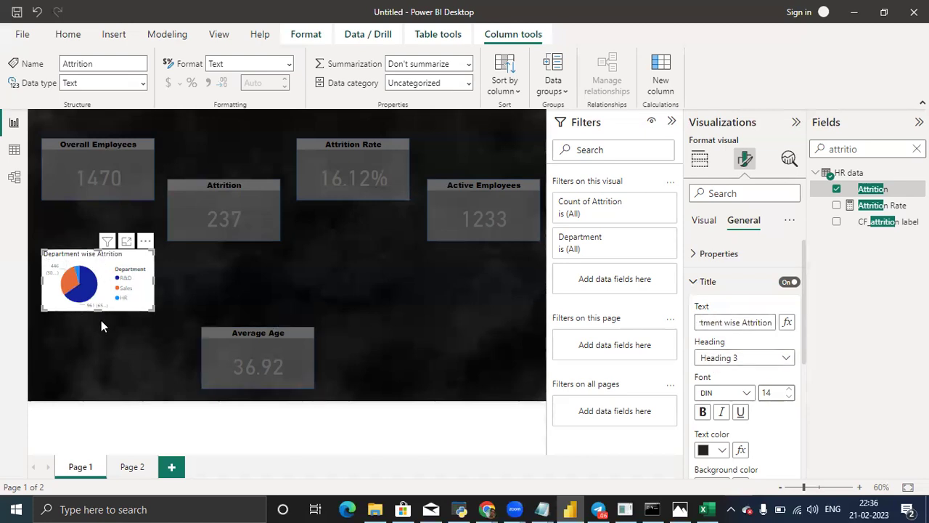
# Enlarge the pie chart by stretching it downward and widening it to the right.
pyautogui.click(95, 354)
pyautogui.moveTo(94, 348); pyautogui.dragTo(94, 353)
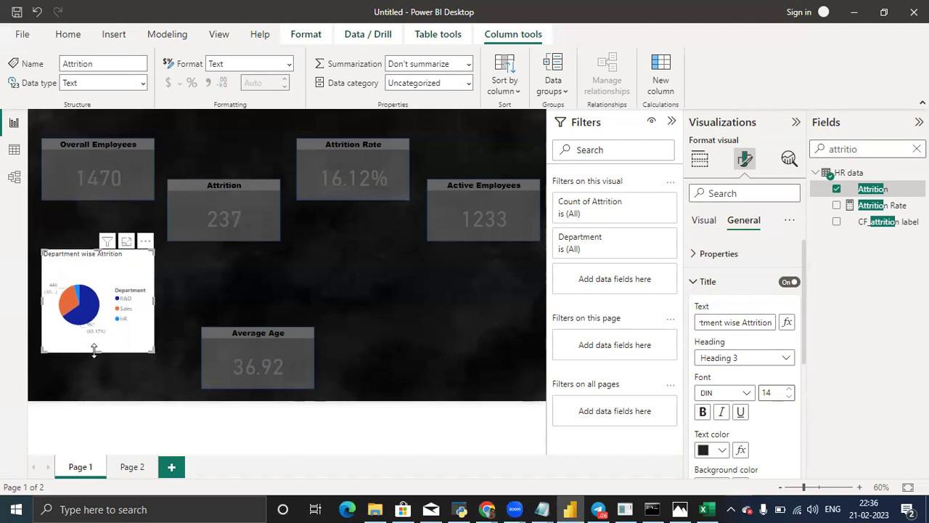
pyautogui.moveTo(150, 300); pyautogui.dragTo(180, 299)
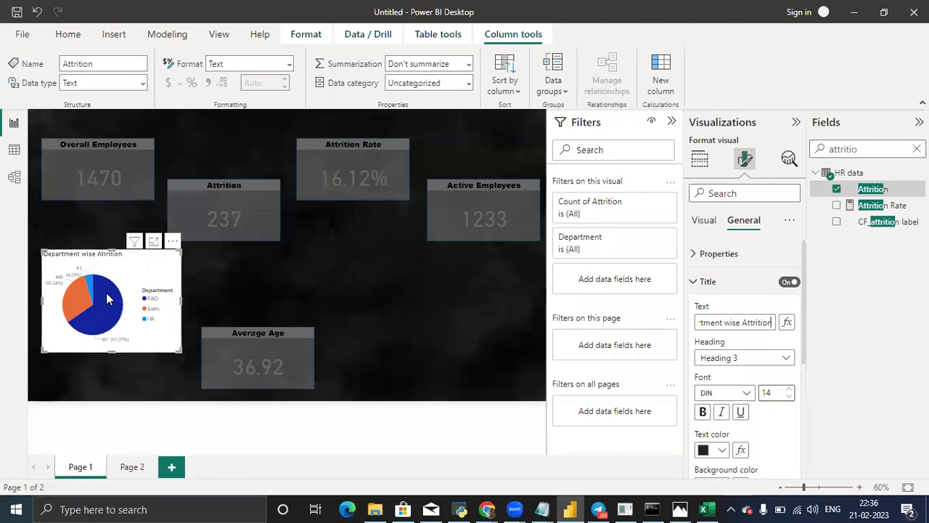
pyautogui.moveTo(104, 298)
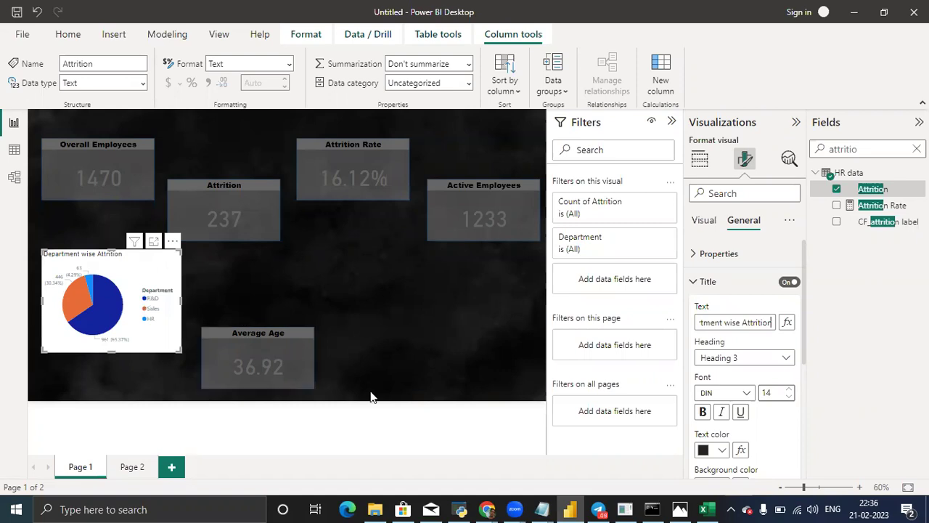
pyautogui.click(424, 446)
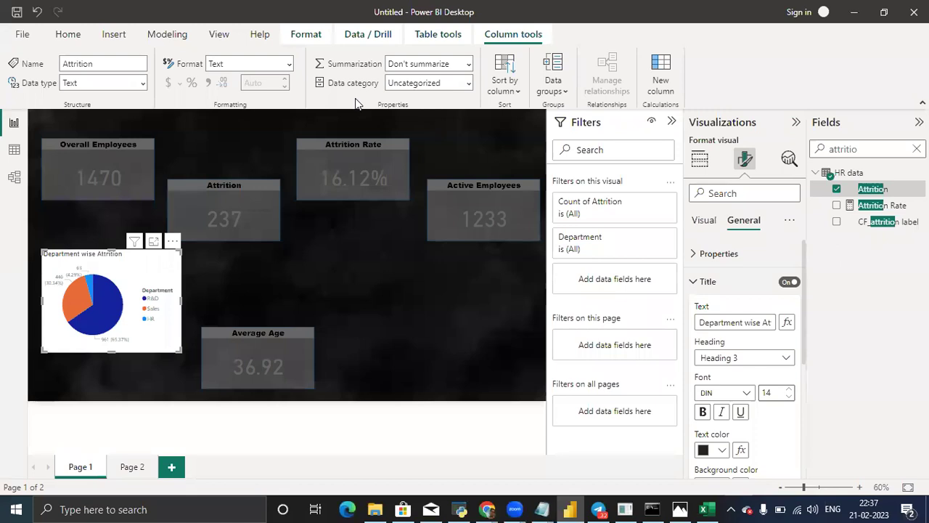
# Clear the field search so the full HR data field list is available.
pyautogui.click(856, 149)
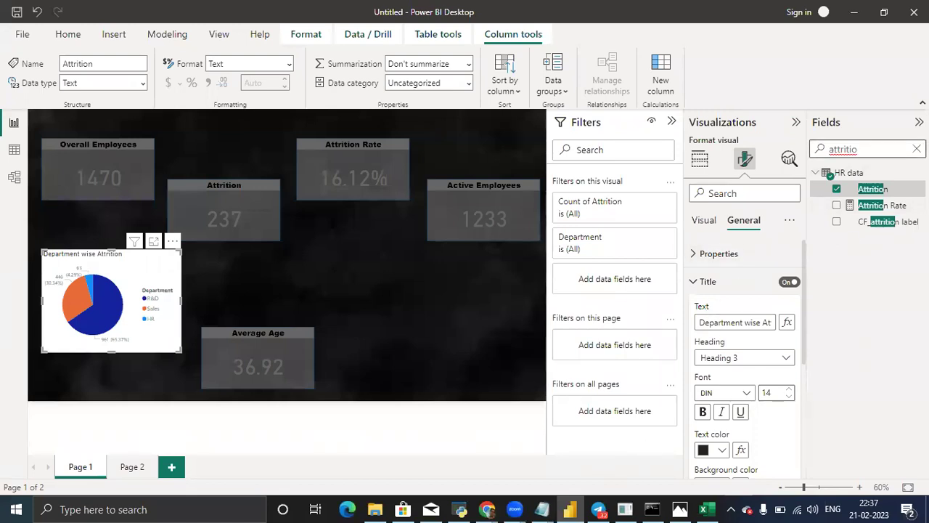
pyautogui.click(917, 149)
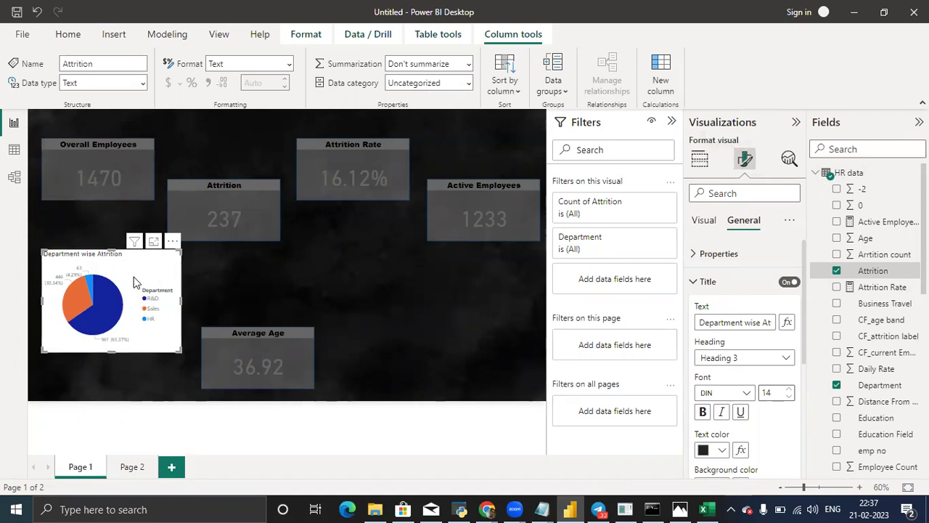
pyautogui.moveTo(121, 179)
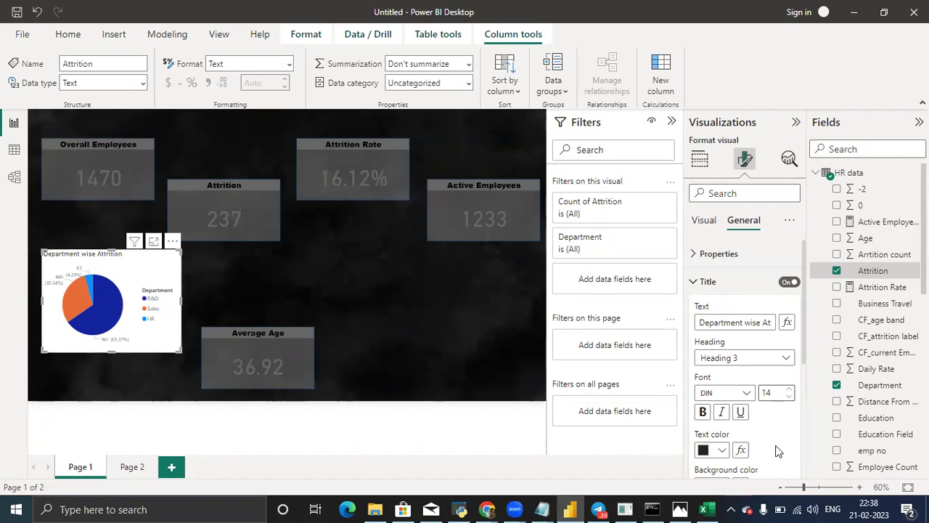
pyautogui.click(788, 325)
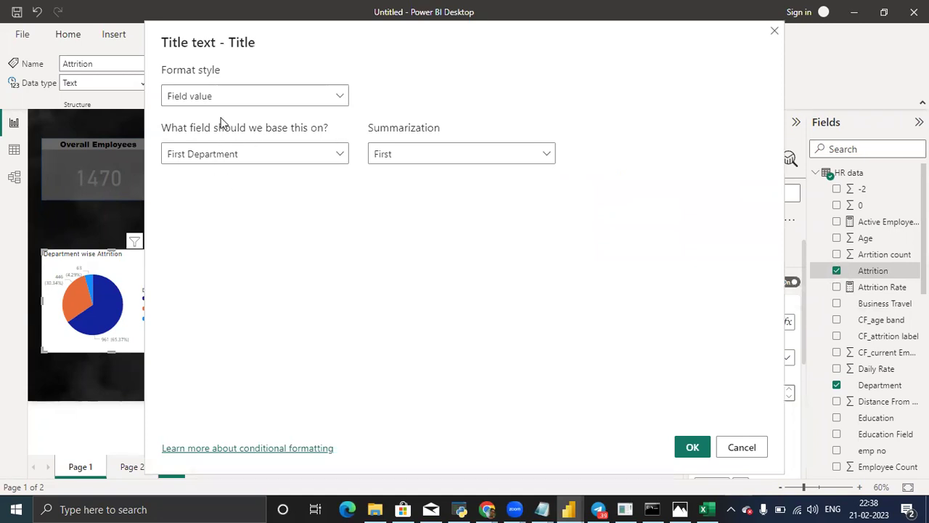
pyautogui.click(774, 30)
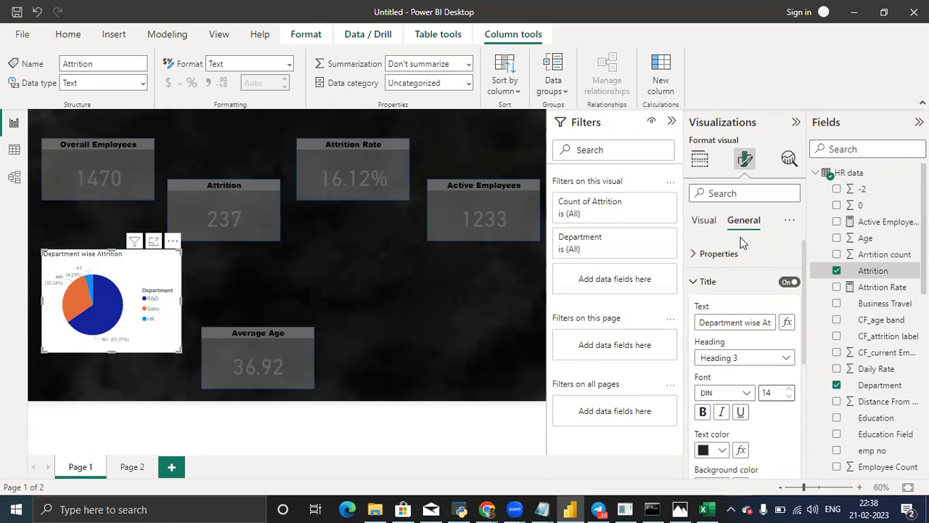
pyautogui.click(718, 285)
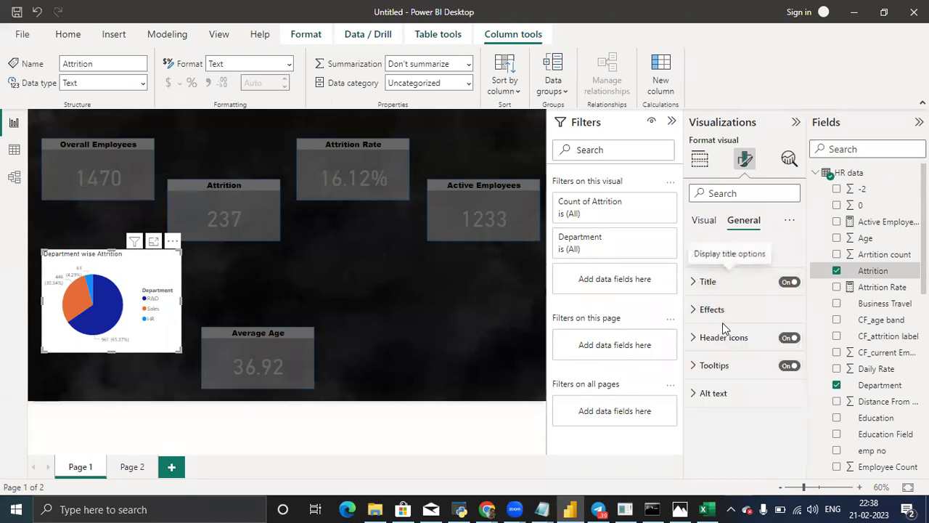
# Set the pie chart's background color to the lightest gray tint in the black theme color column.
pyautogui.click(708, 317)
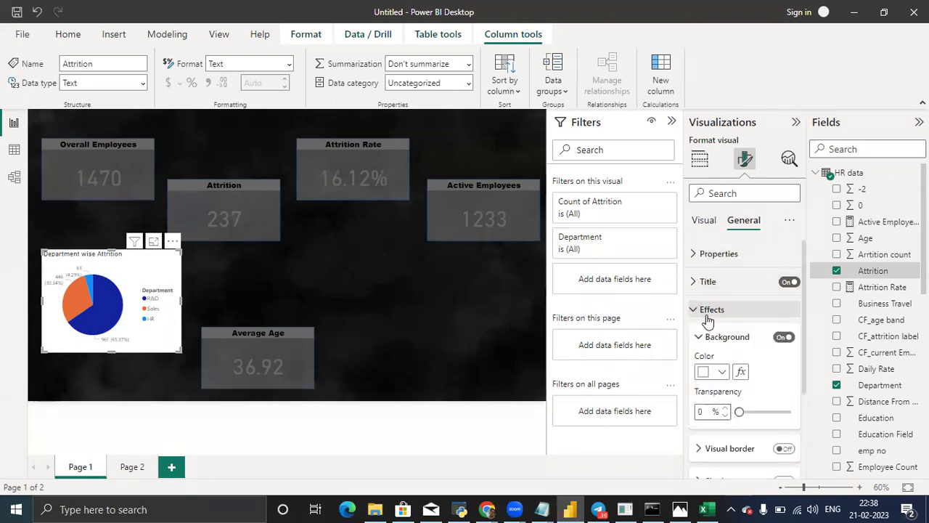
pyautogui.click(722, 374)
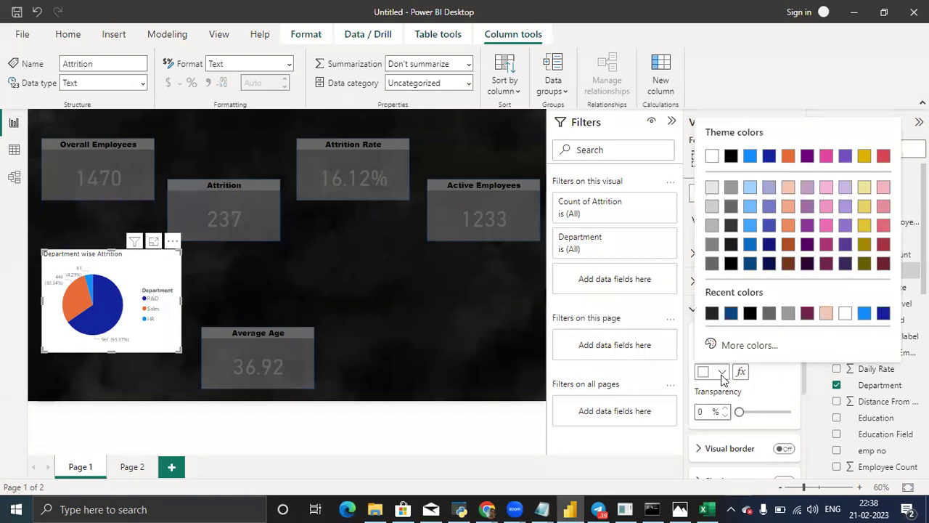
pyautogui.click(730, 391)
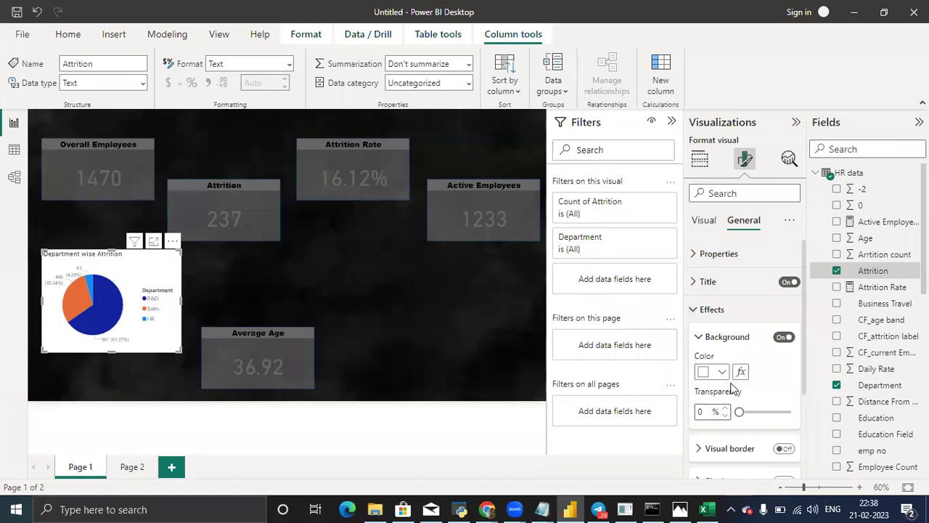
pyautogui.click(721, 373)
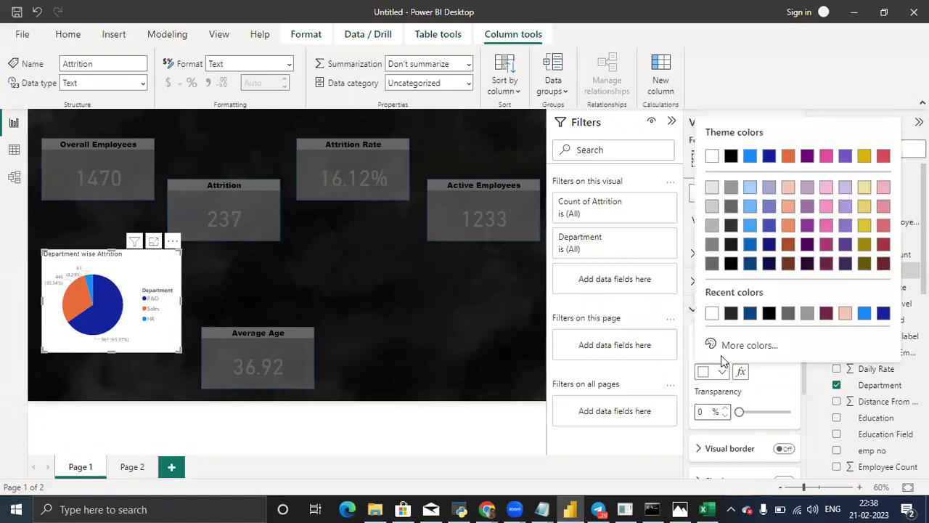
pyautogui.click(732, 190)
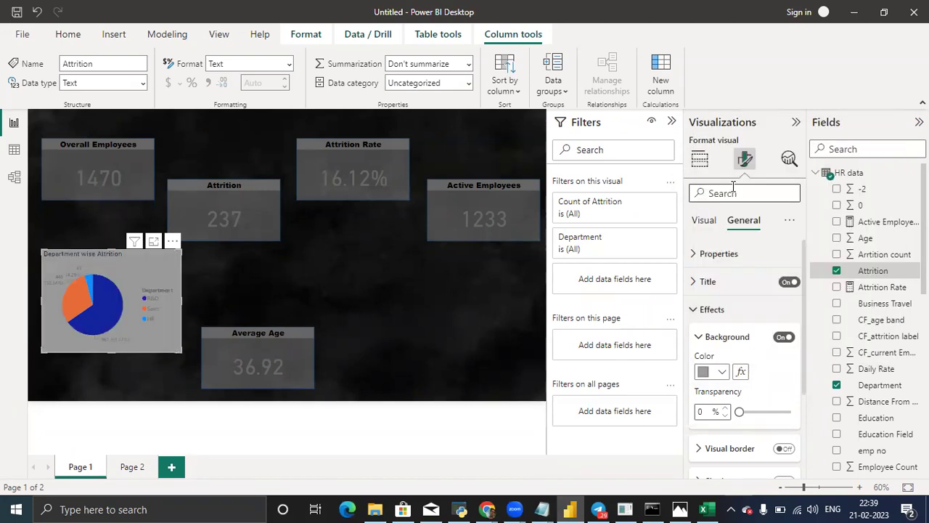
# Set the pie chart's background transparency to 58%.
pyautogui.click(755, 412)
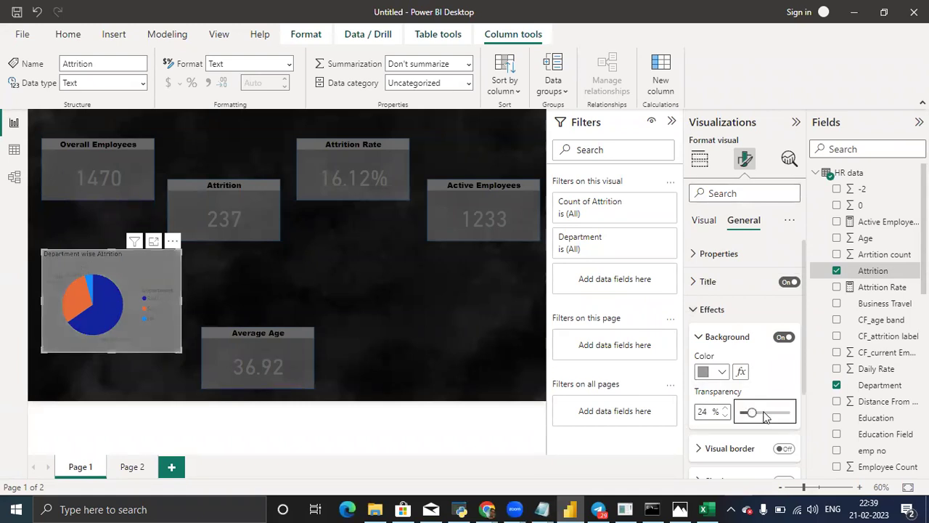
pyautogui.moveTo(752, 412); pyautogui.dragTo(765, 414)
pyautogui.click(725, 409)
pyautogui.click(726, 409)
pyautogui.click(725, 409)
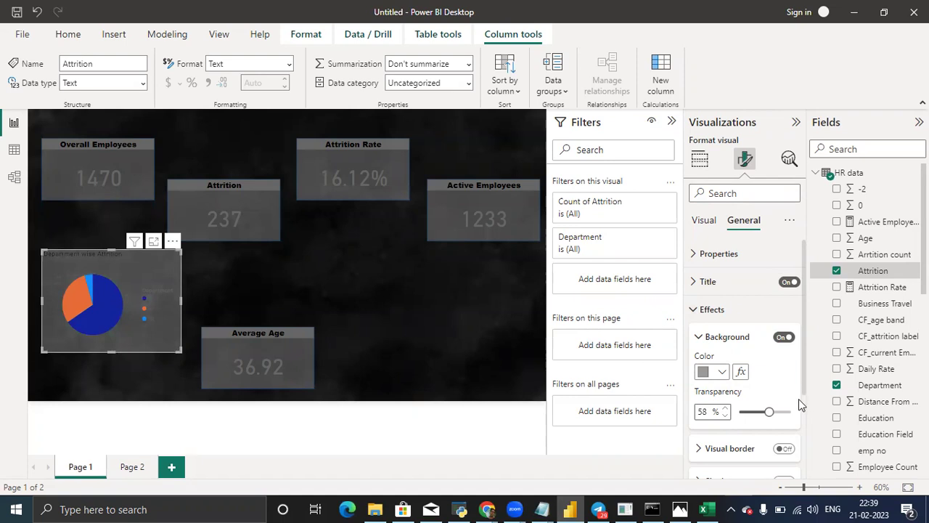
# Open the text formatting settings for the pie chart's legend, keeping its position at Center right.
pyautogui.scroll(-1, 806, 398)
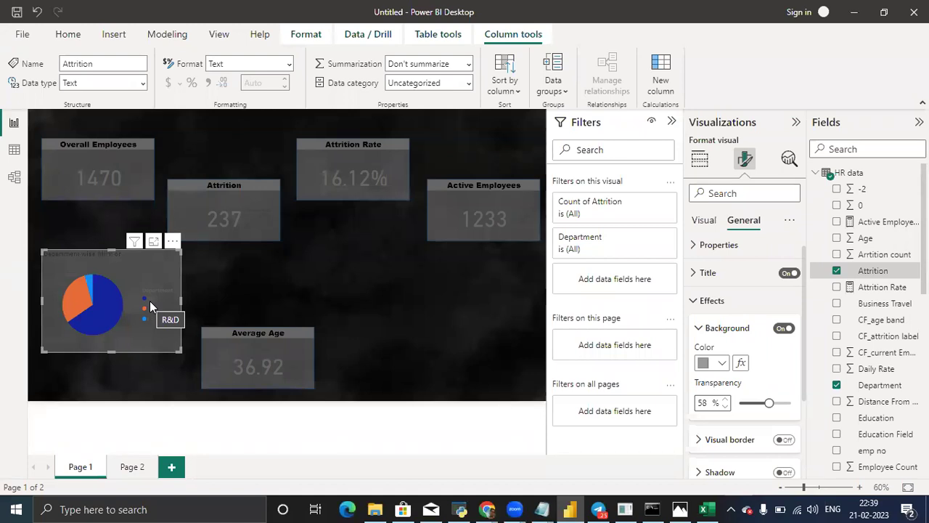
pyautogui.click(733, 306)
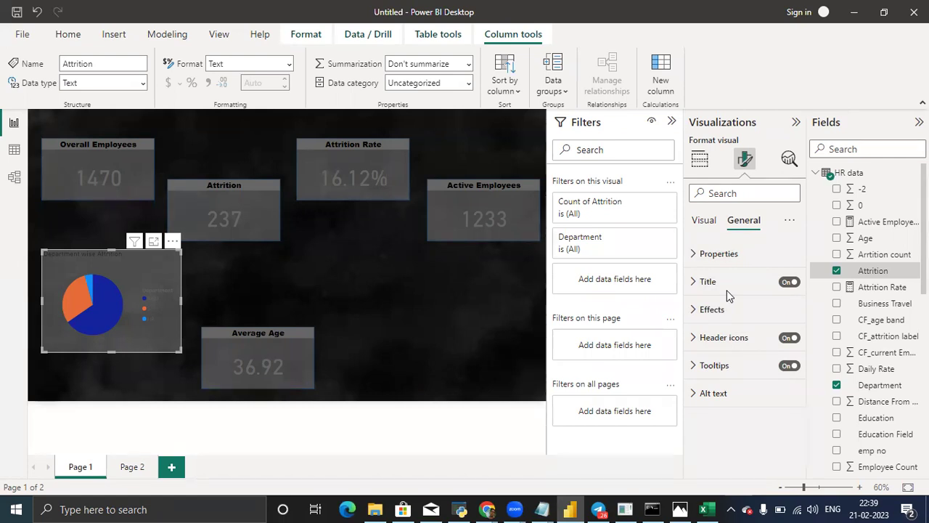
pyautogui.click(703, 219)
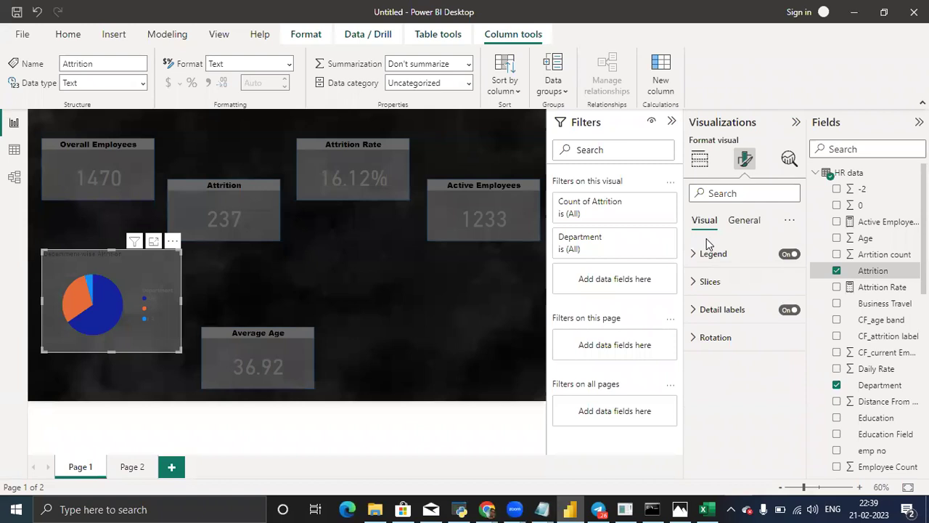
pyautogui.click(709, 253)
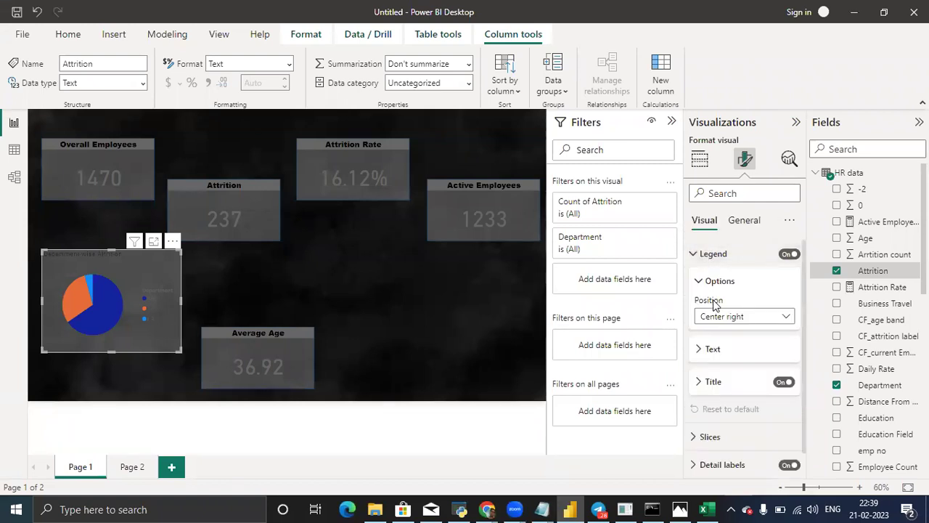
pyautogui.click(721, 320)
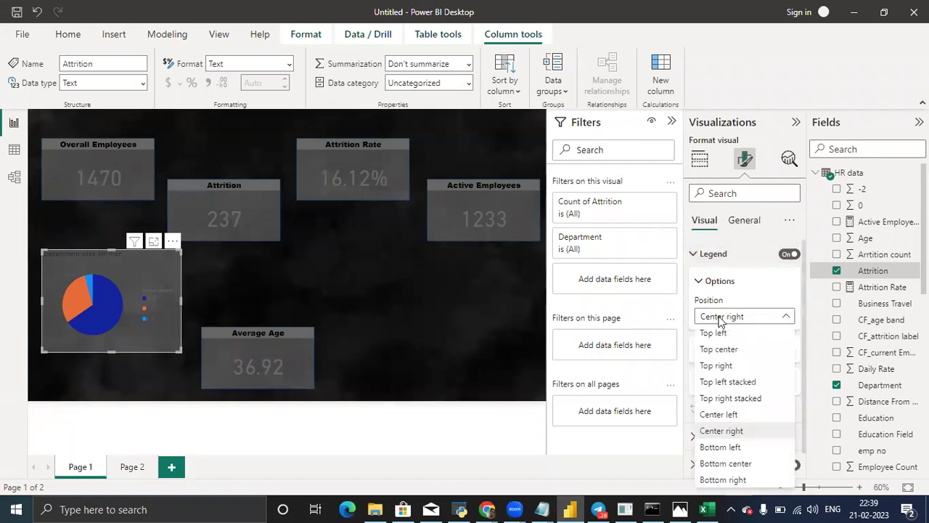
pyautogui.click(720, 319)
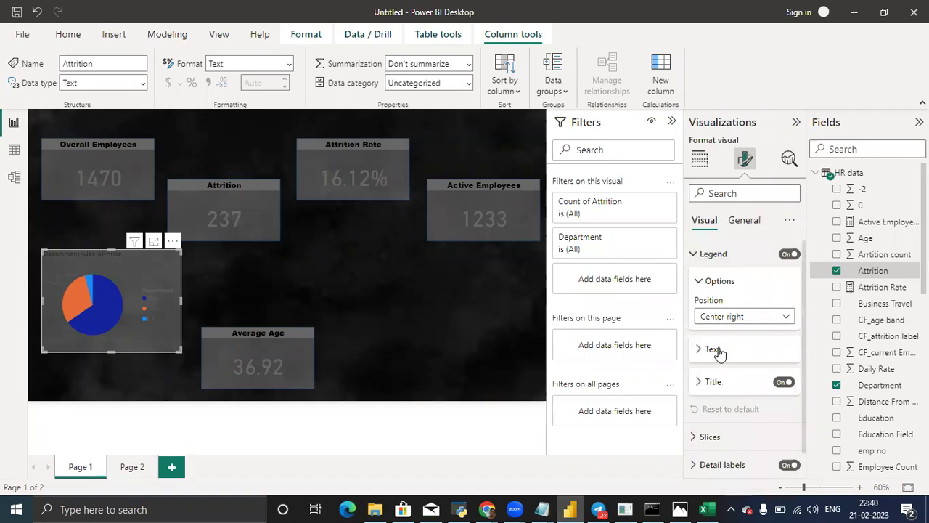
pyautogui.click(719, 350)
pyautogui.click(719, 349)
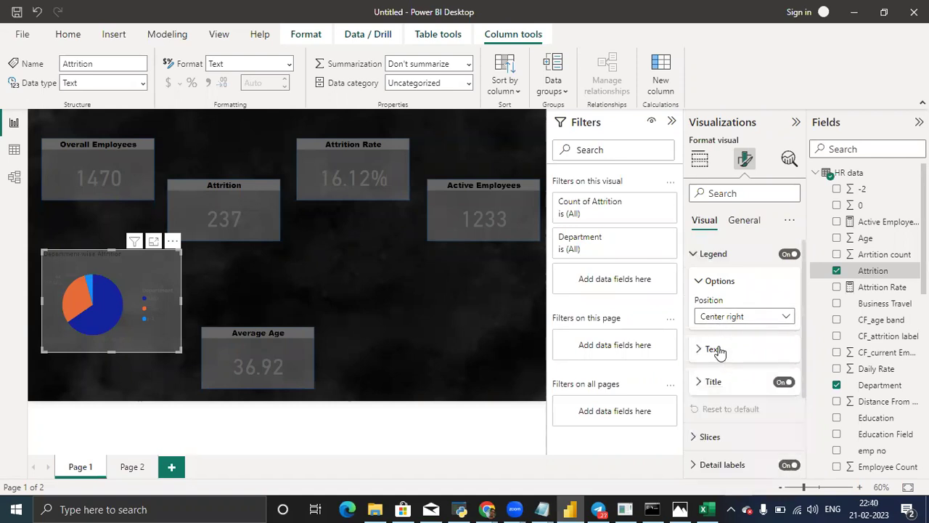
pyautogui.click(718, 350)
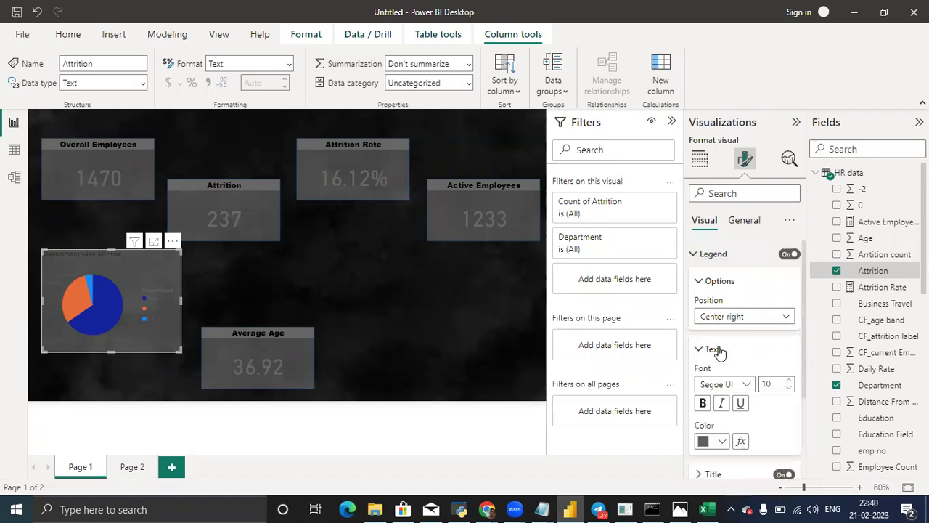
# Try the darkest yellow theme shade on the legend text, and set its color to the darkest shade of the dark blue theme color.
pyautogui.click(722, 441)
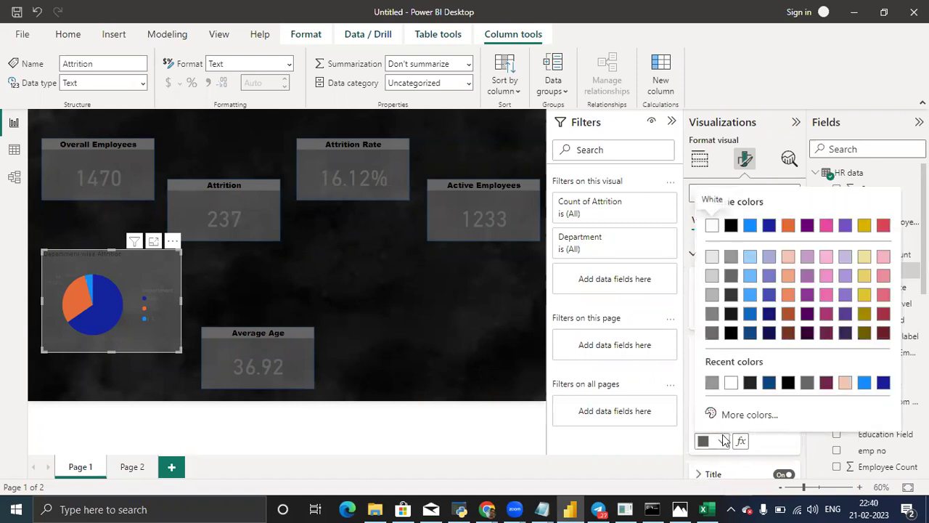
pyautogui.click(864, 333)
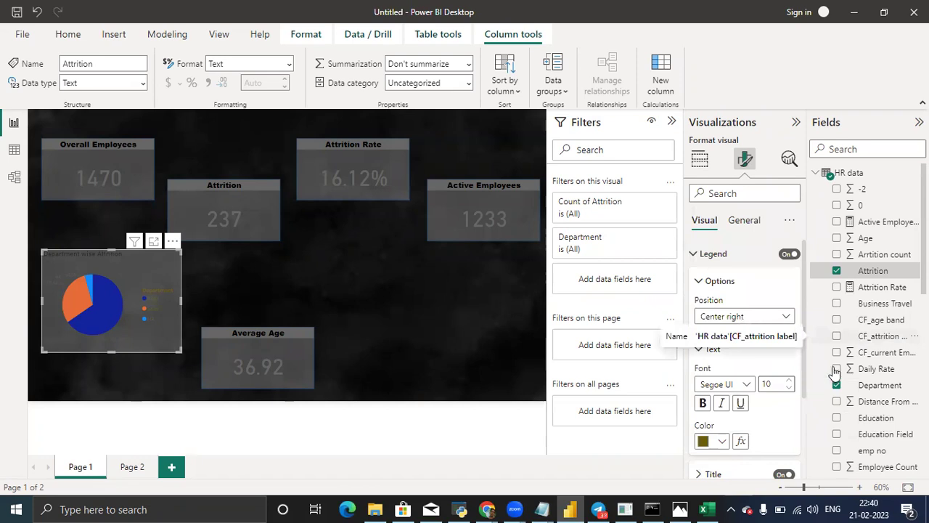
pyautogui.click(724, 441)
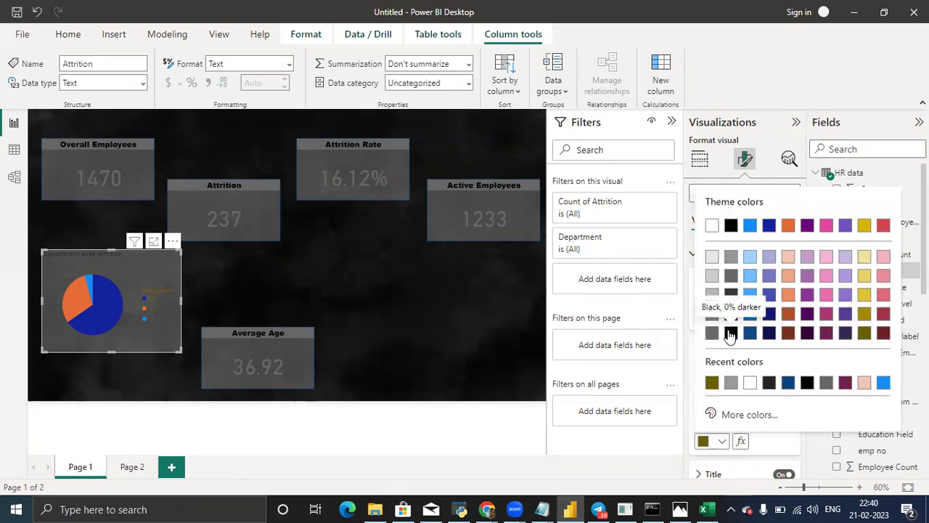
pyautogui.click(769, 334)
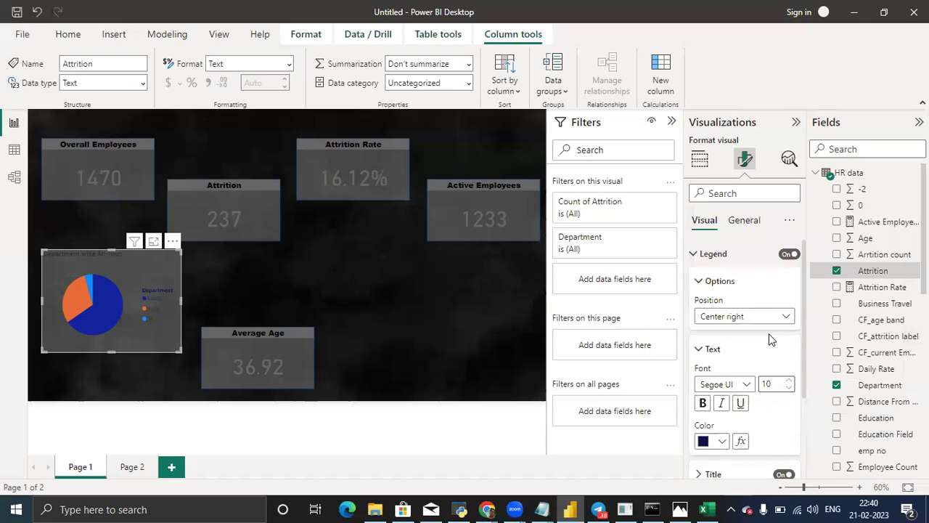
# Try a font size of 20 for the pie chart's legend text, and settle on 14.
pyautogui.click(776, 383)
pyautogui.press('BackSpace')
pyautogui.press('BackSpace')
pyautogui.write('20')
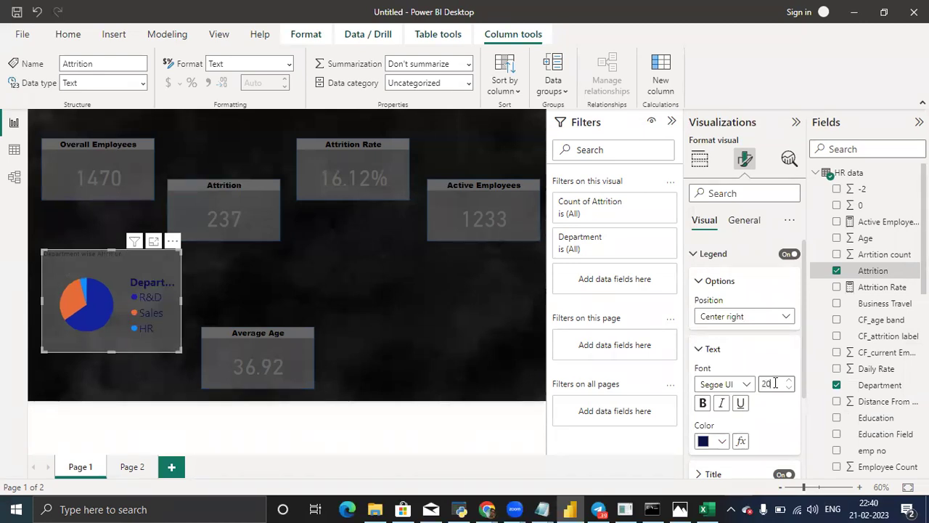
pyautogui.press('BackSpace')
pyautogui.press('BackSpace')
pyautogui.write('14')
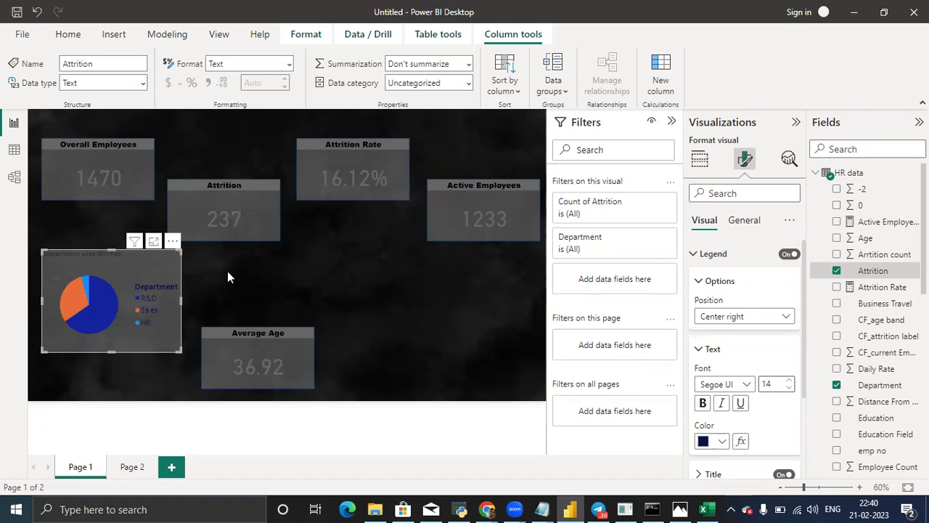
pyautogui.click(702, 256)
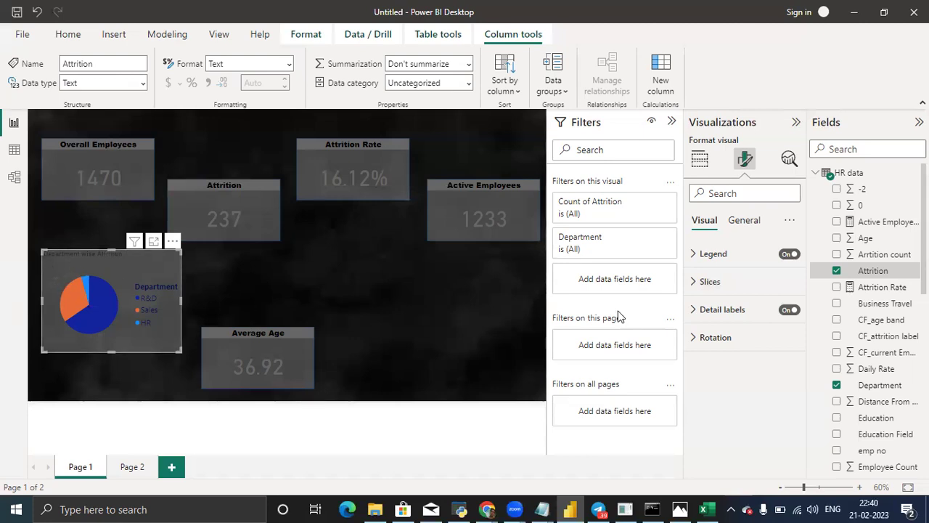
pyautogui.click(714, 254)
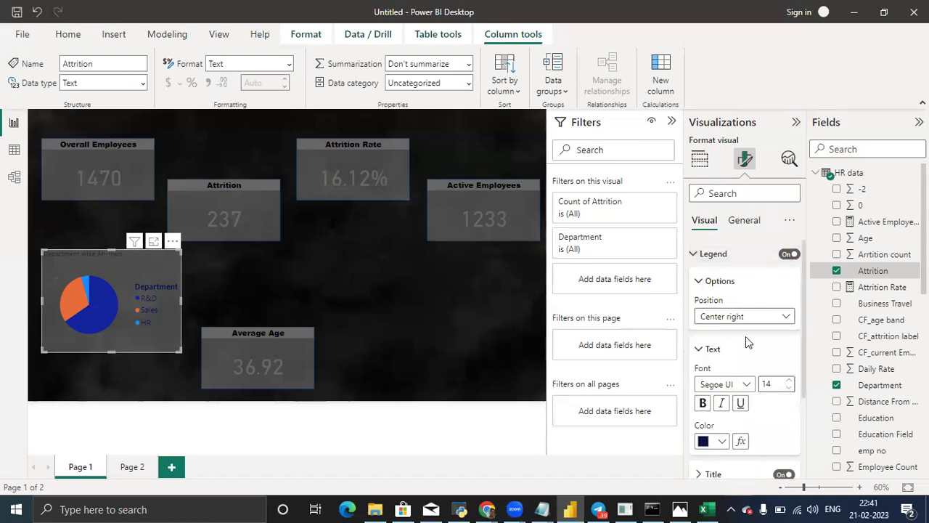
pyautogui.moveTo(804, 329); pyautogui.dragTo(803, 418)
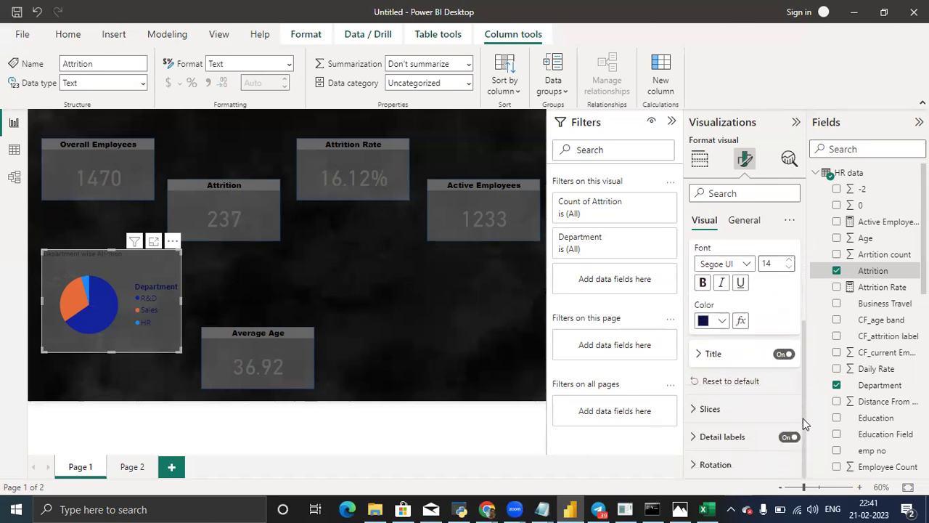
pyautogui.click(718, 355)
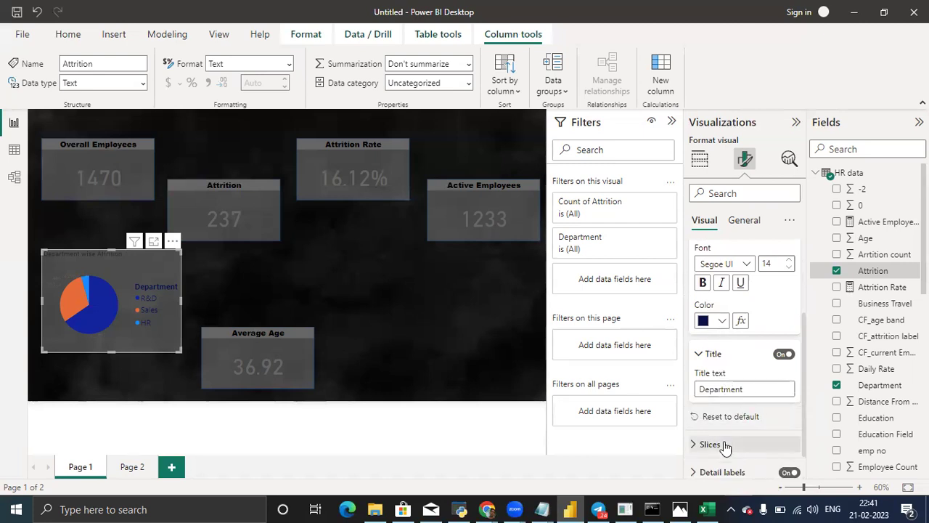
# Set the text color of the pie chart's title to the darkest shade of the light blue theme color.
pyautogui.click(744, 221)
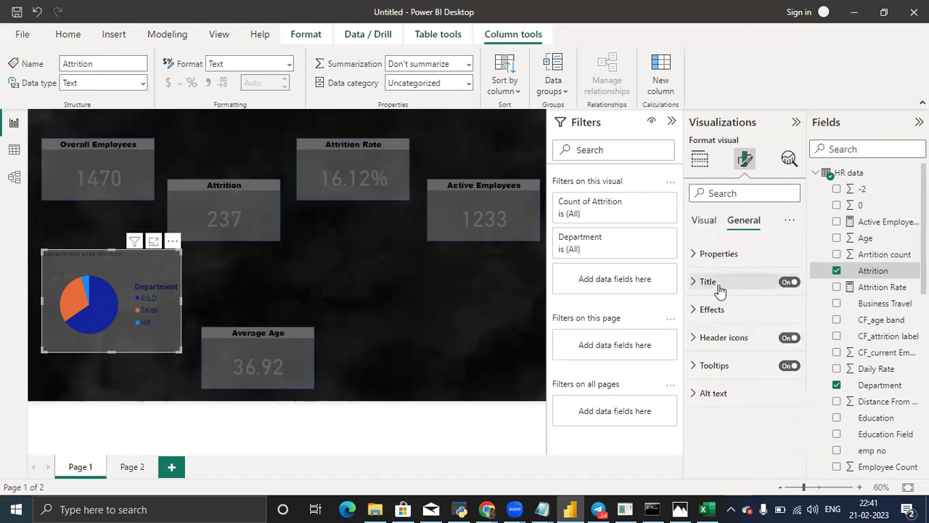
pyautogui.click(717, 284)
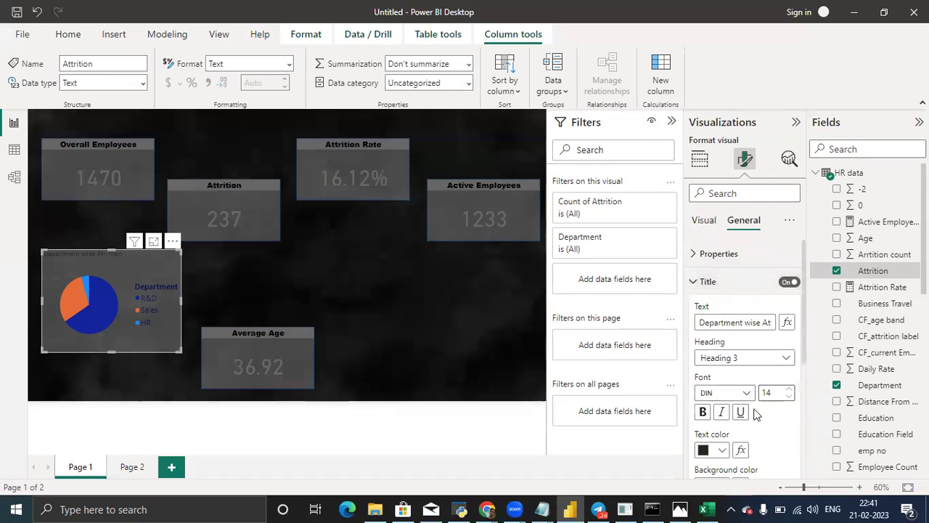
pyautogui.click(722, 450)
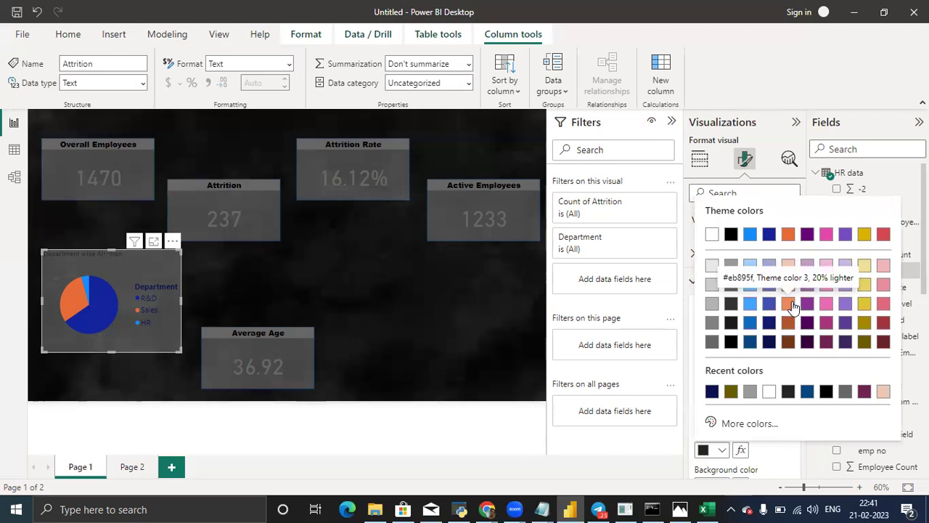
pyautogui.click(748, 343)
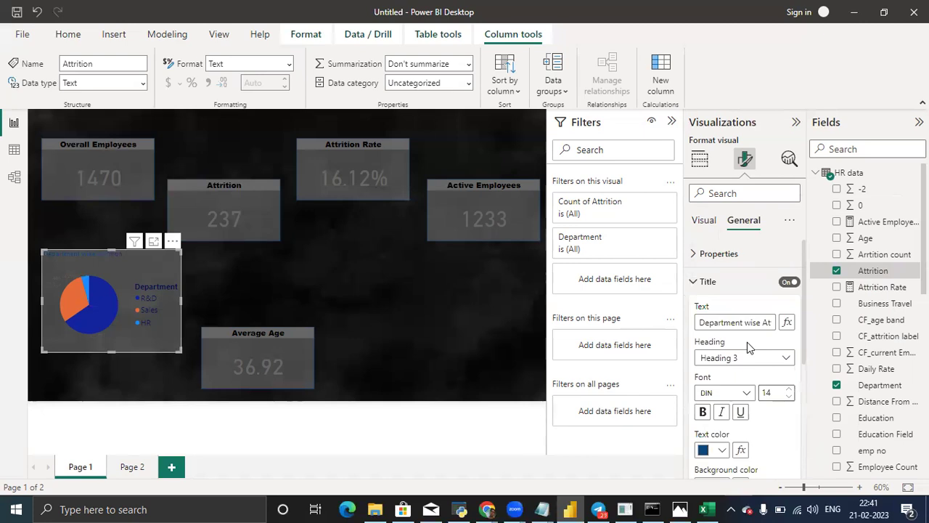
# Set the font size of the pie chart's title to 20 and deselect the chart.
pyautogui.doubleClick(772, 390)
pyautogui.write('20')
pyautogui.press('Return')
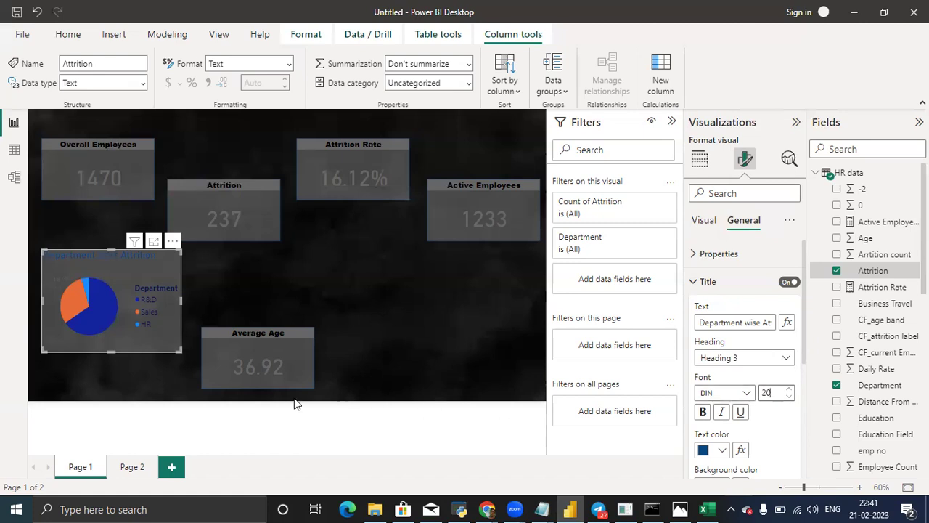
pyautogui.click(224, 281)
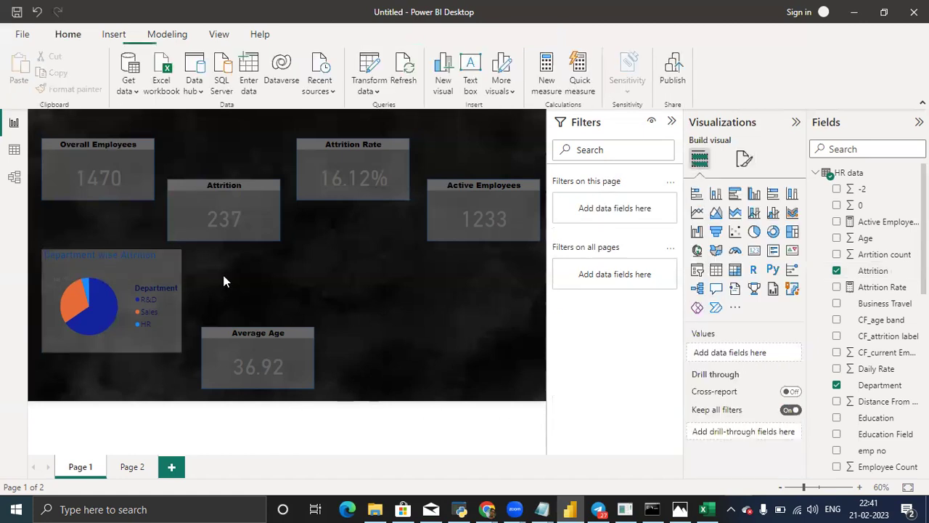
# Look through the general and title formatting options of the "Department wise Attrition" pie chart.
pyautogui.click(154, 272)
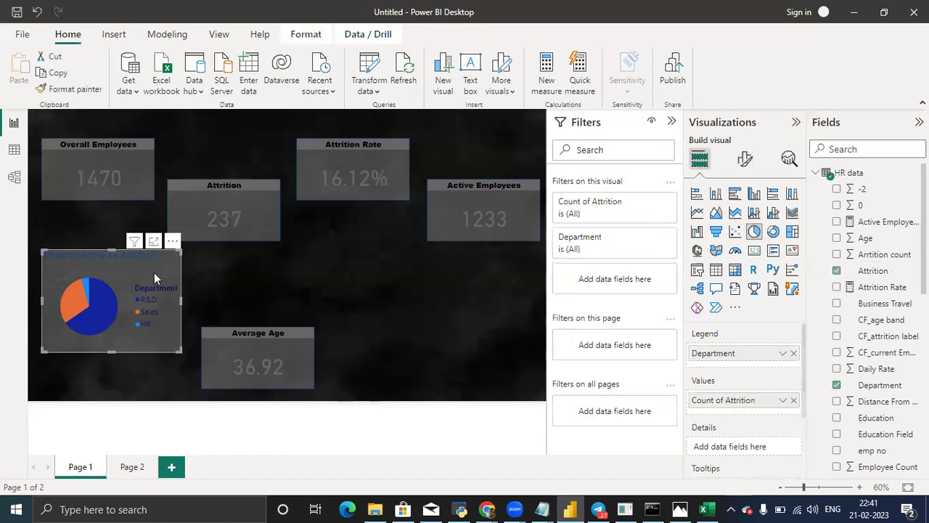
pyautogui.click(746, 161)
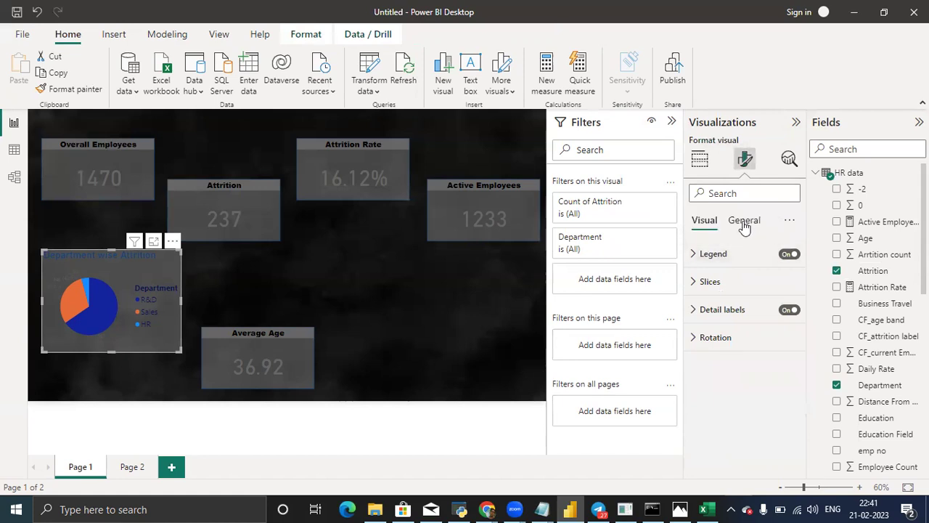
pyautogui.click(745, 223)
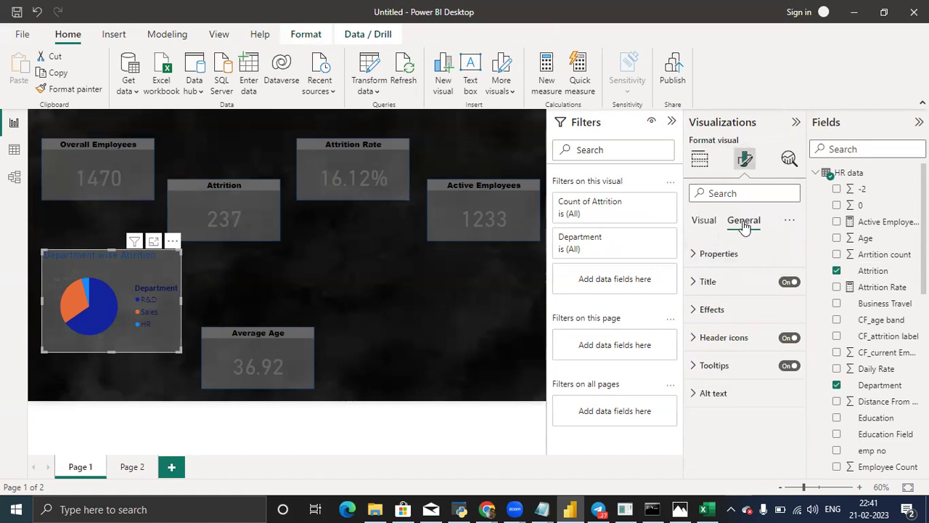
pyautogui.click(699, 223)
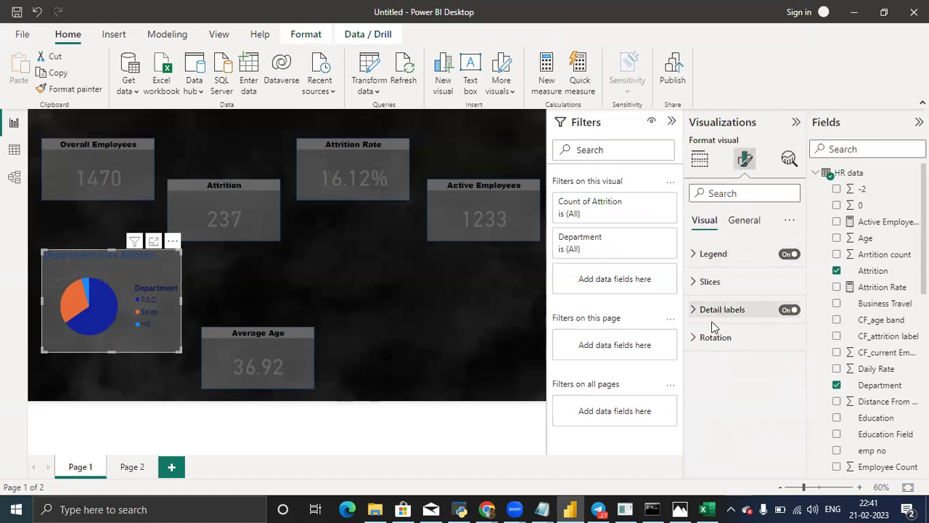
pyautogui.click(742, 222)
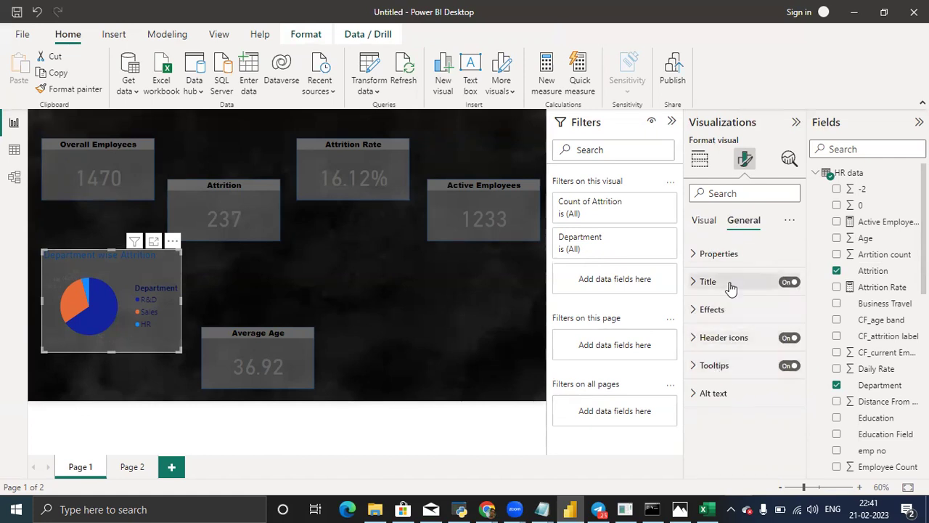
pyautogui.click(727, 285)
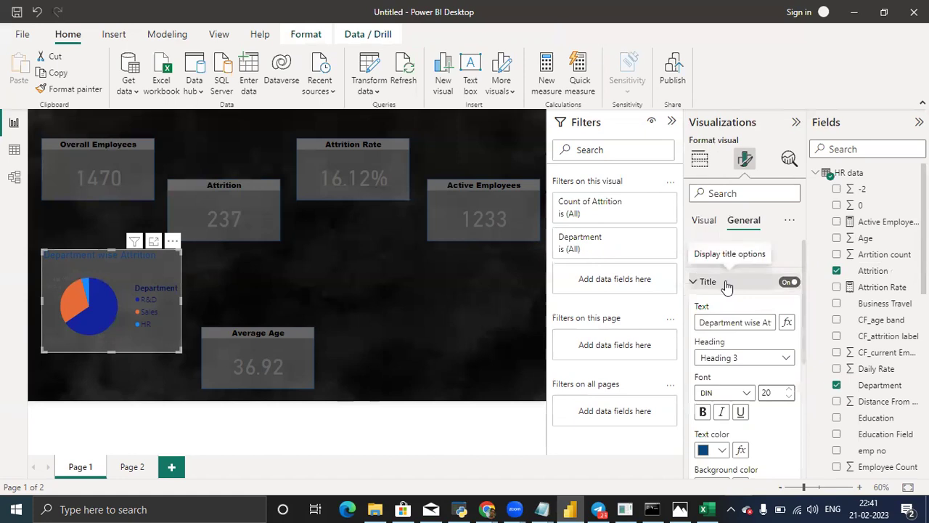
pyautogui.click(727, 285)
pyautogui.click(705, 220)
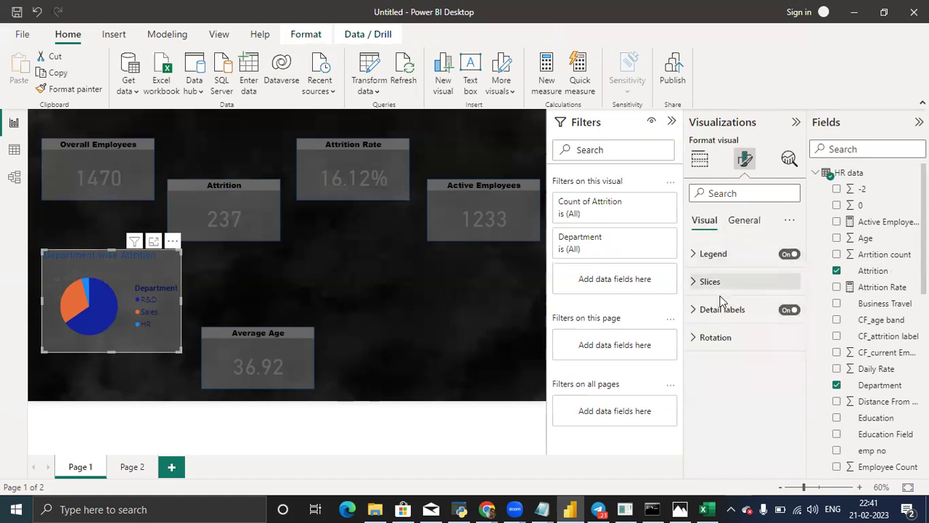
# Examine the pie chart's legend text, slice color and detail label options, including the label contents setting.
pyautogui.click(712, 256)
pyautogui.scroll(-2, 804, 317)
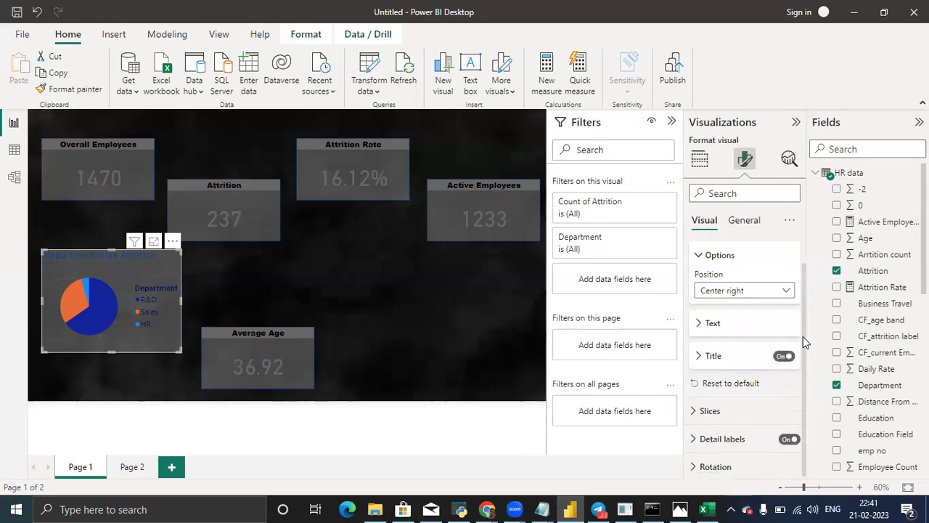
pyautogui.scroll(2, 803, 305)
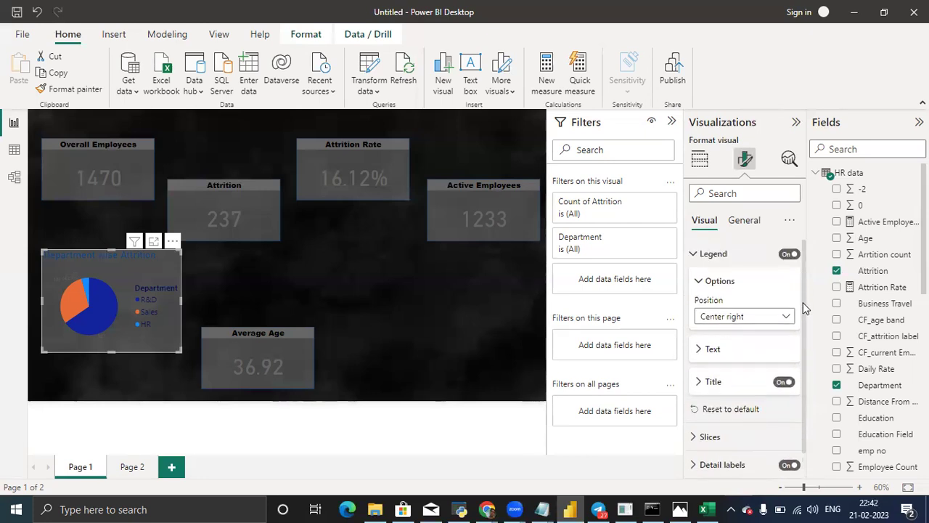
pyautogui.click(713, 351)
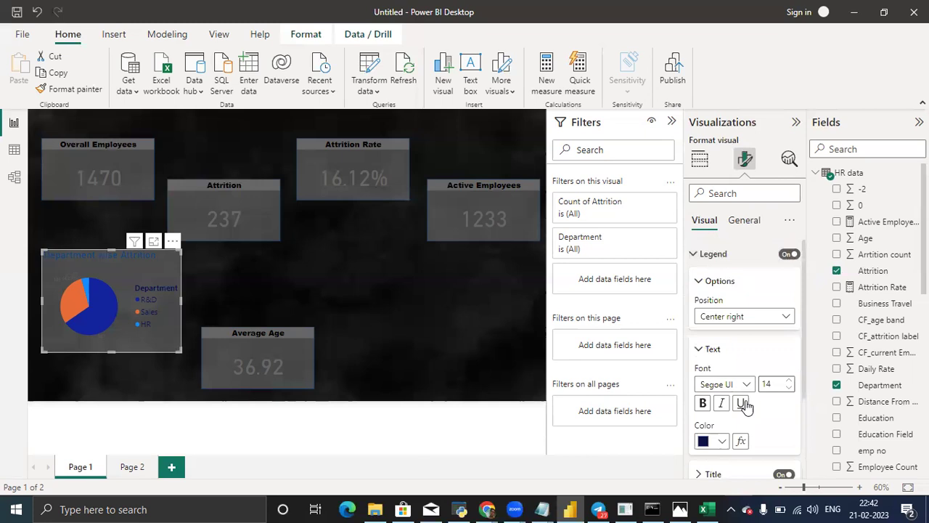
pyautogui.scroll(-5, 772, 418)
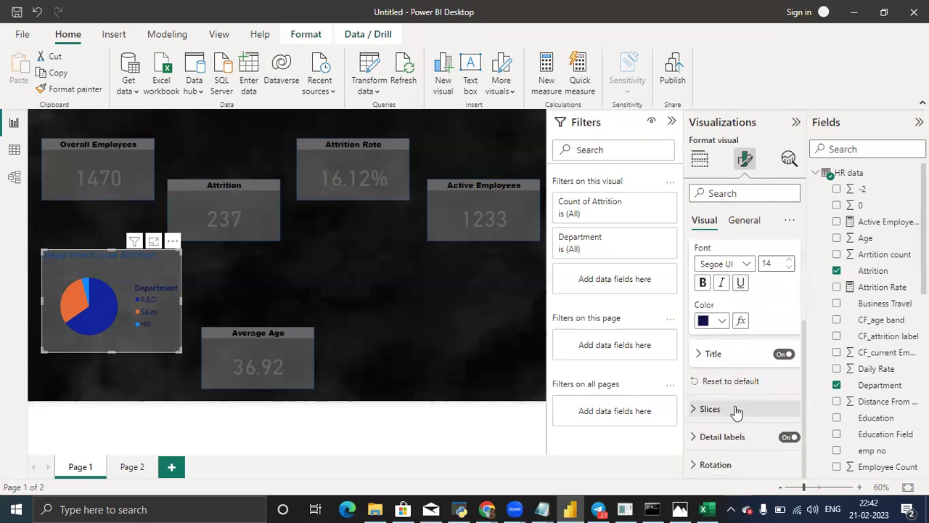
pyautogui.click(737, 411)
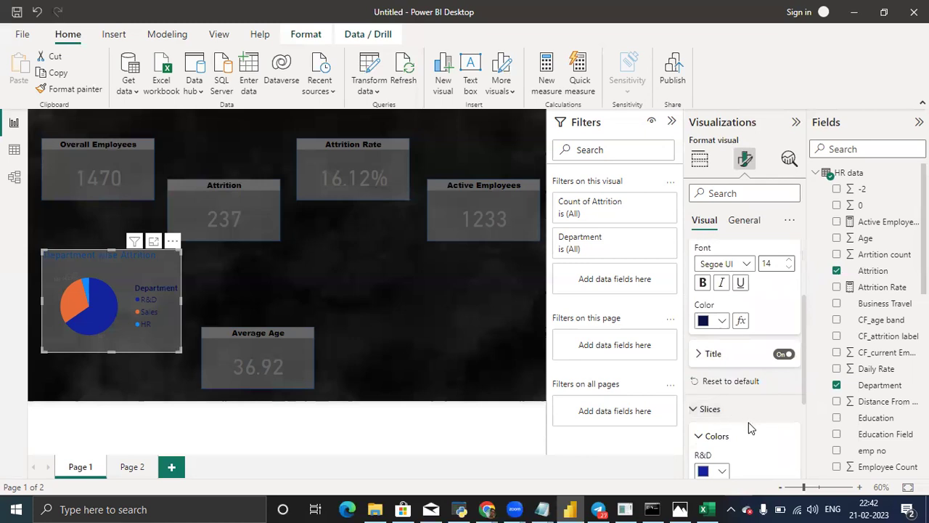
pyautogui.scroll(-7, 750, 429)
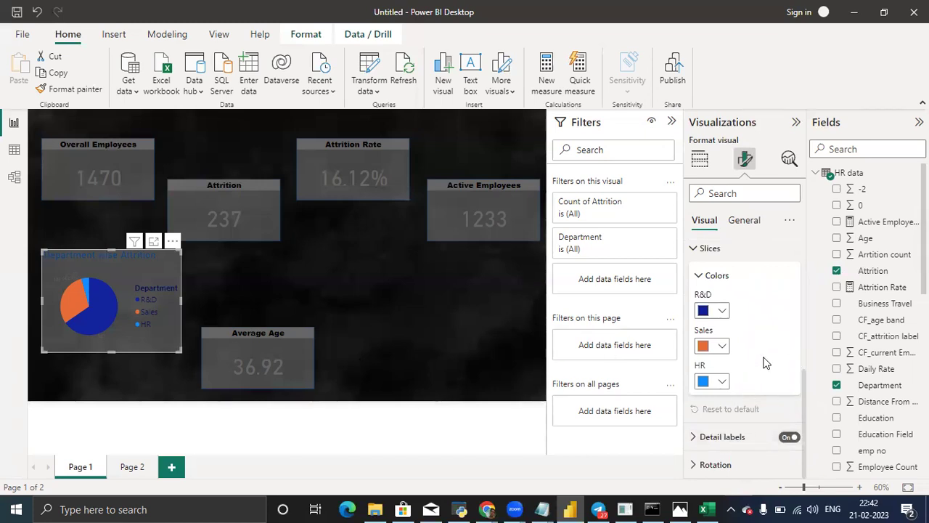
pyautogui.click(728, 434)
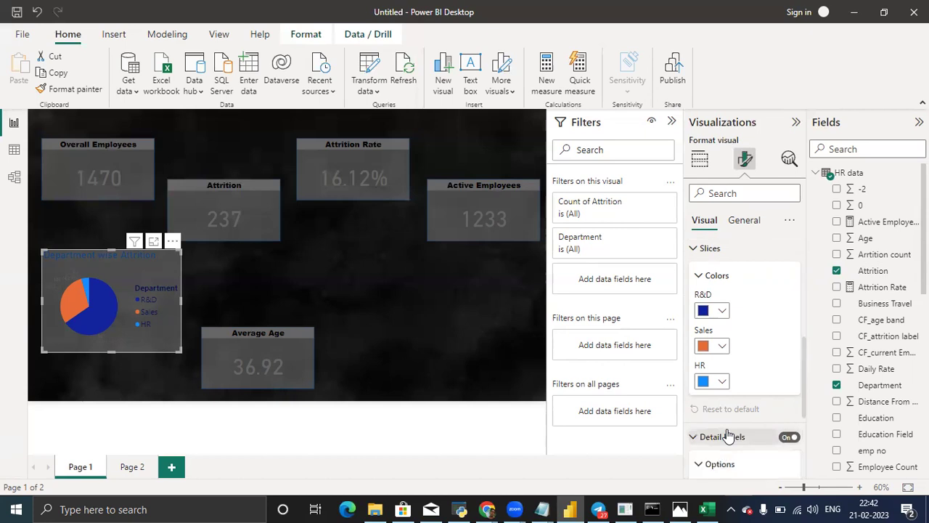
pyautogui.scroll(4, 728, 434)
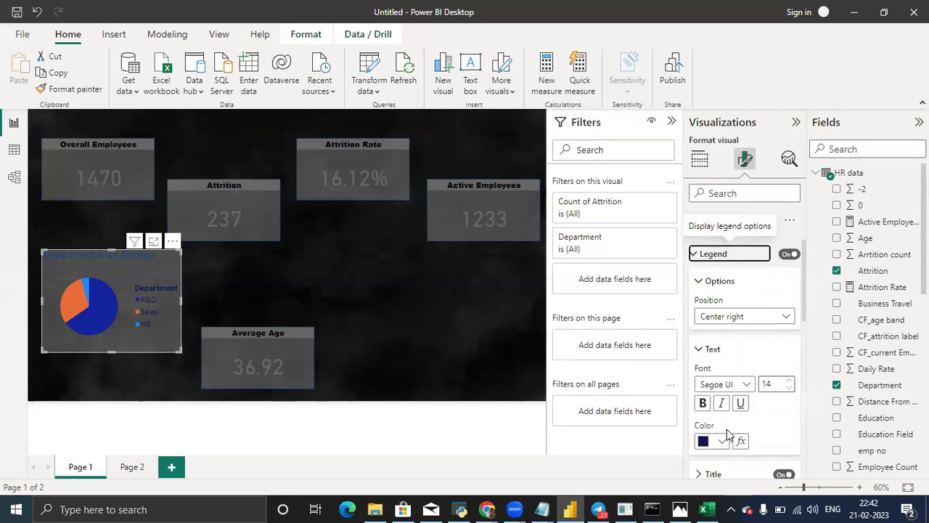
pyautogui.scroll(-4, 727, 429)
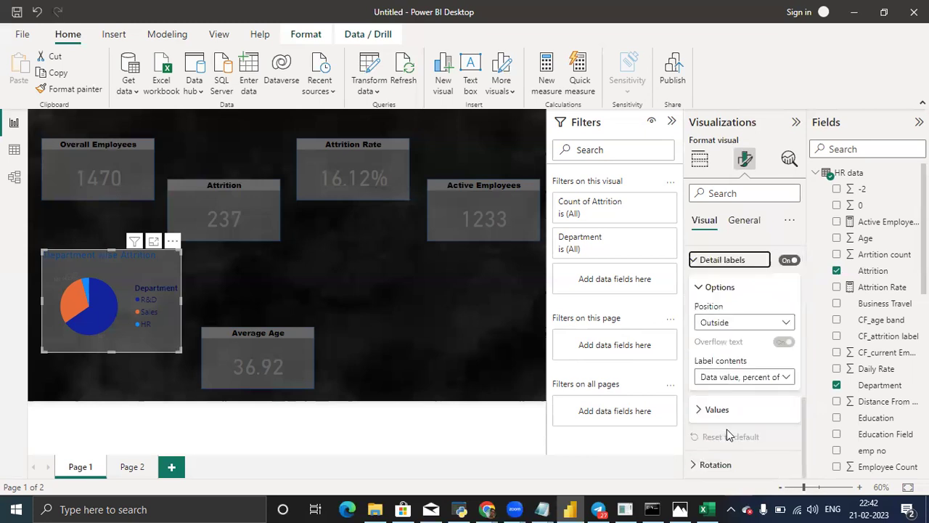
pyautogui.click(787, 377)
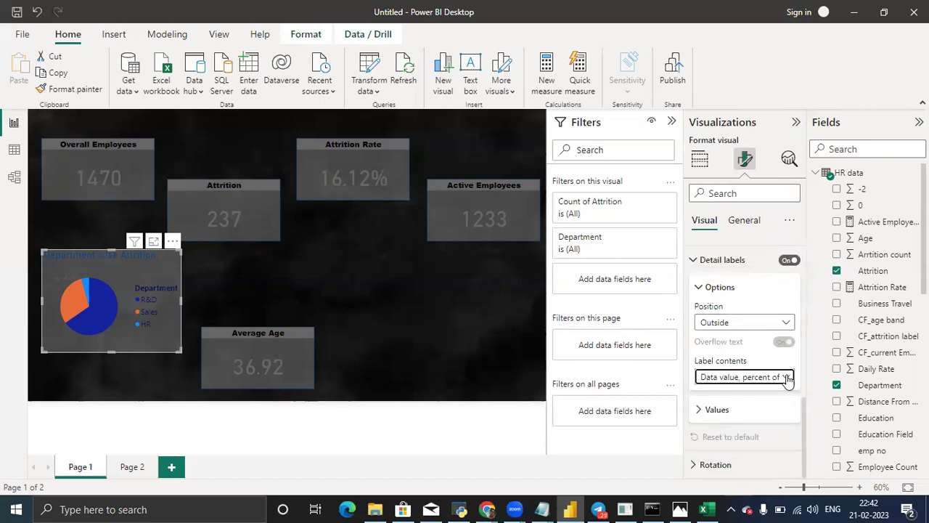
pyautogui.click(787, 377)
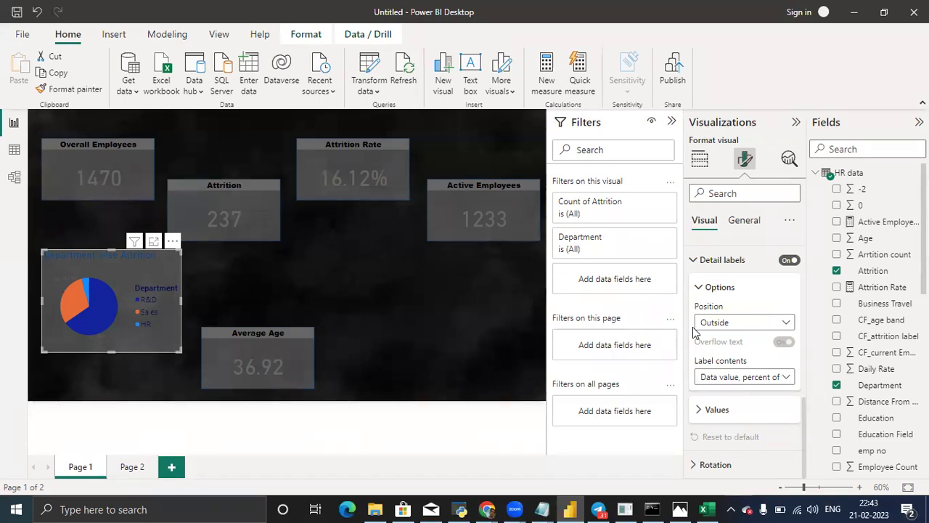
# Center the pie chart's title horizontally and set its background color to the lightest shade of the black theme color.
pyautogui.click(742, 221)
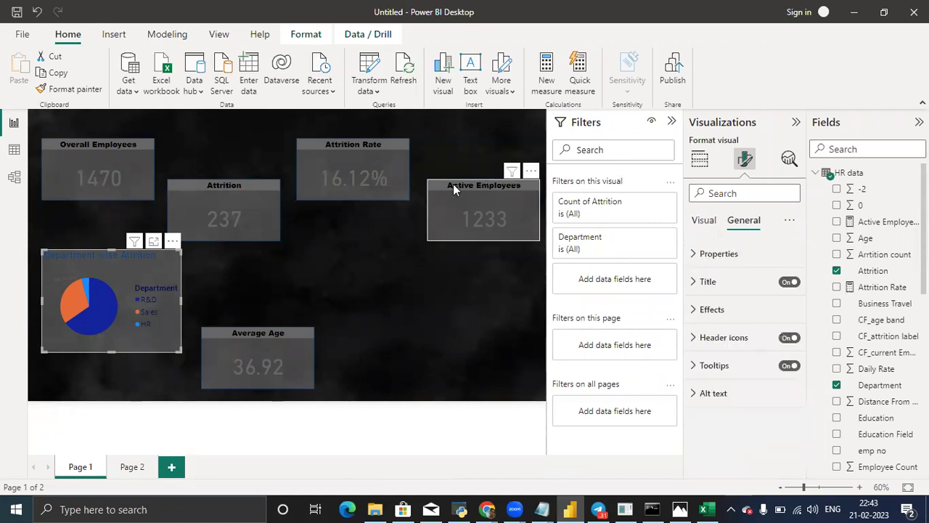
pyautogui.click(710, 281)
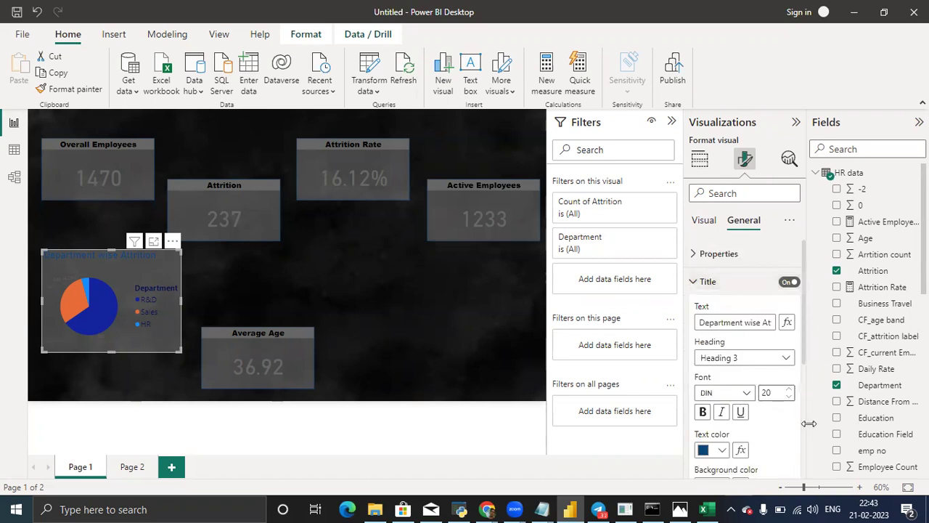
pyautogui.scroll(-5, 777, 434)
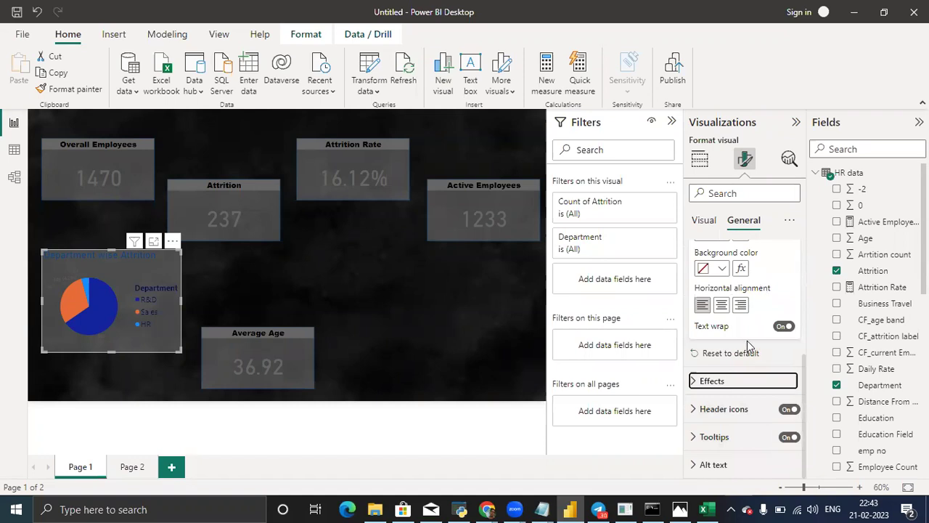
pyautogui.scroll(5, 748, 346)
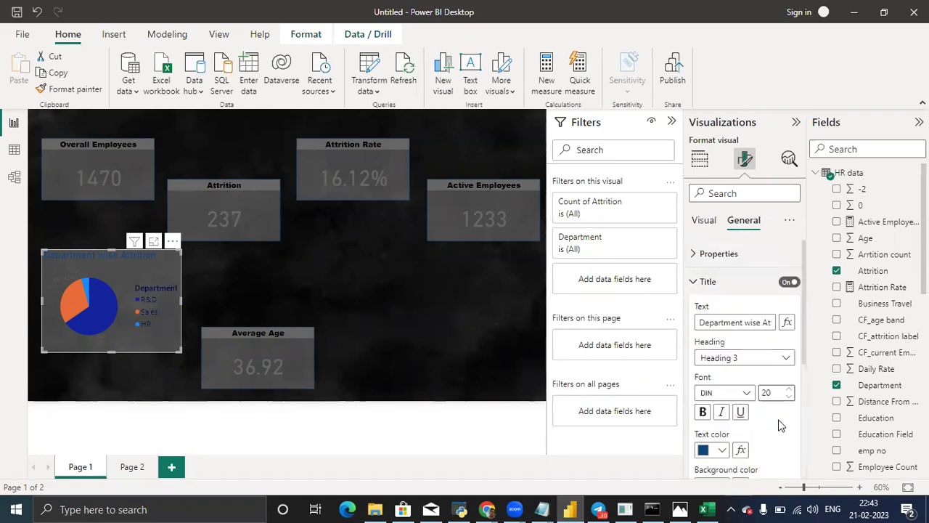
pyautogui.scroll(-3, 780, 427)
pyautogui.click(722, 403)
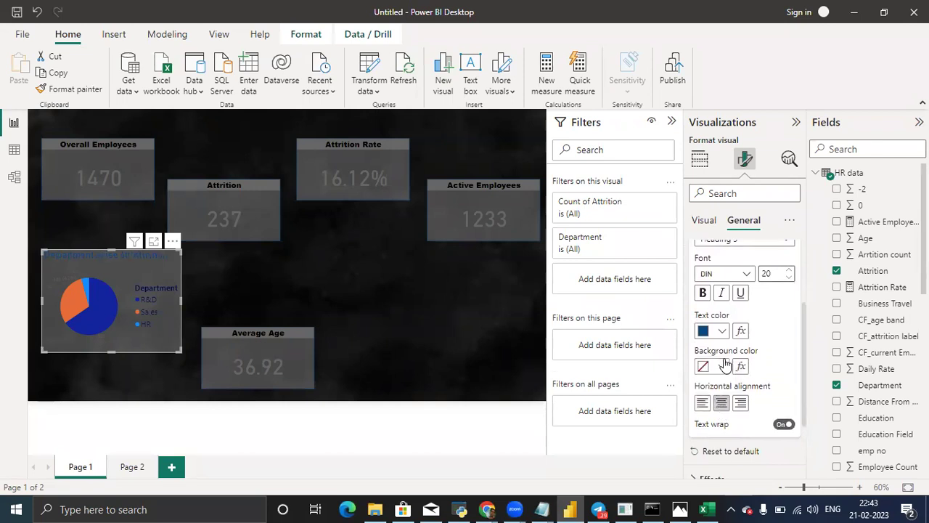
pyautogui.click(723, 366)
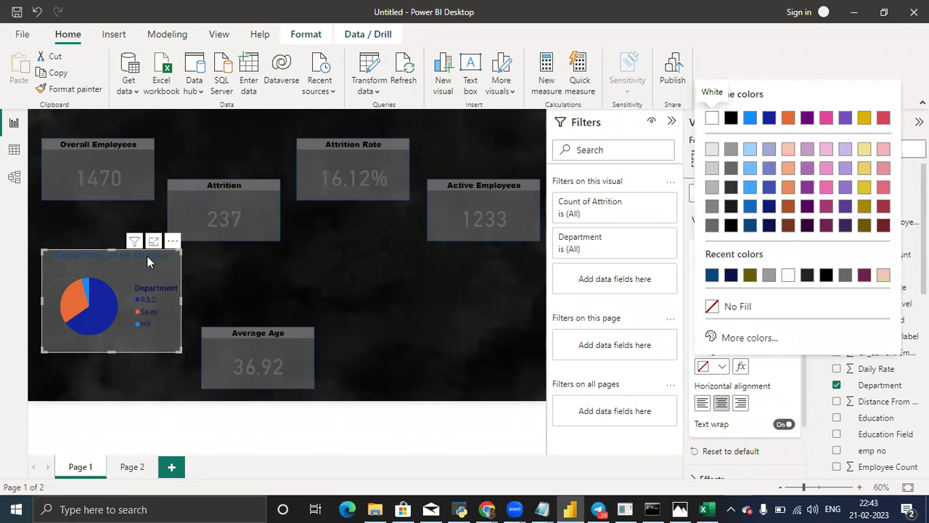
pyautogui.click(729, 150)
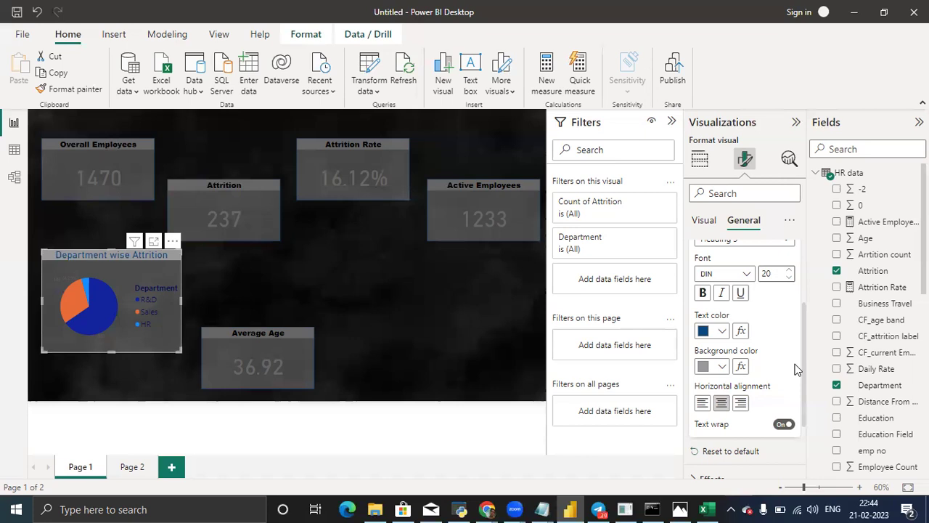
# Try the darkest purple theme shade on the pie chart's detail label values, and set their color to the middle yellow theme shade.
pyautogui.click(714, 222)
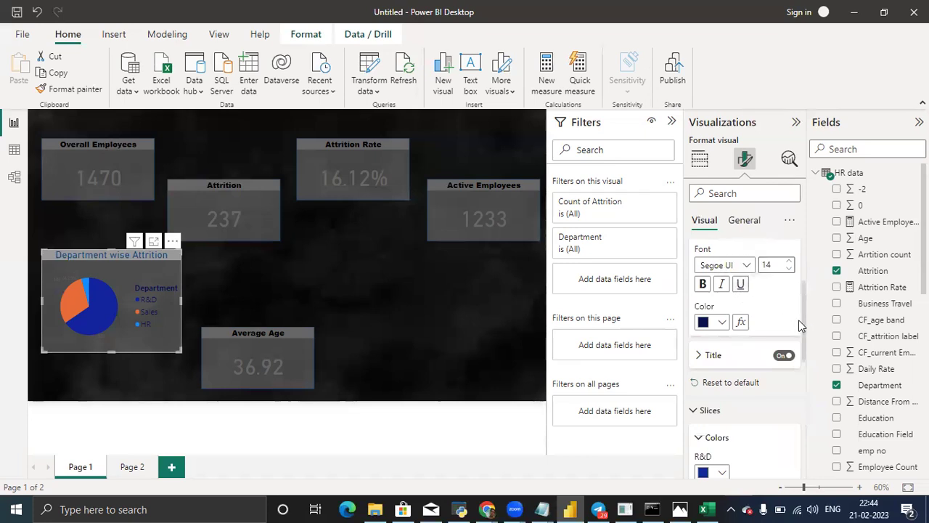
pyautogui.moveTo(804, 325); pyautogui.dragTo(808, 421)
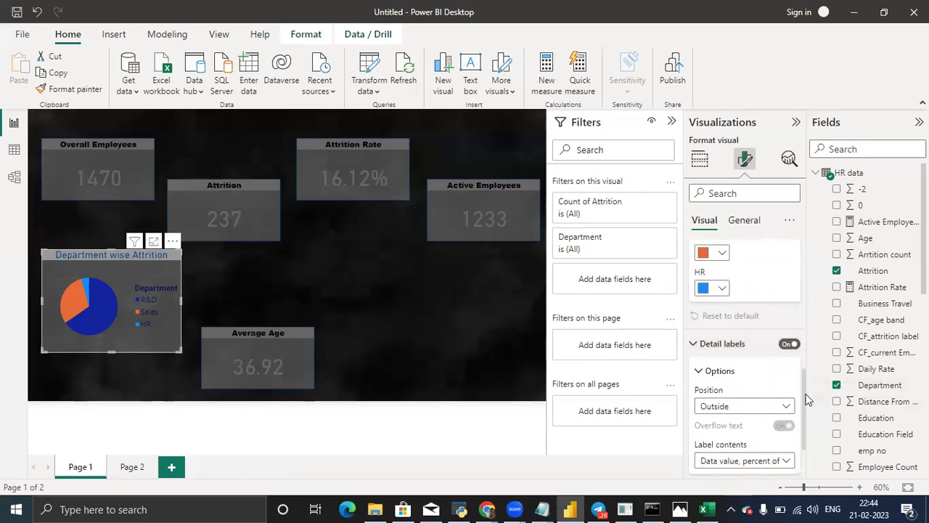
pyautogui.moveTo(801, 393); pyautogui.dragTo(803, 417)
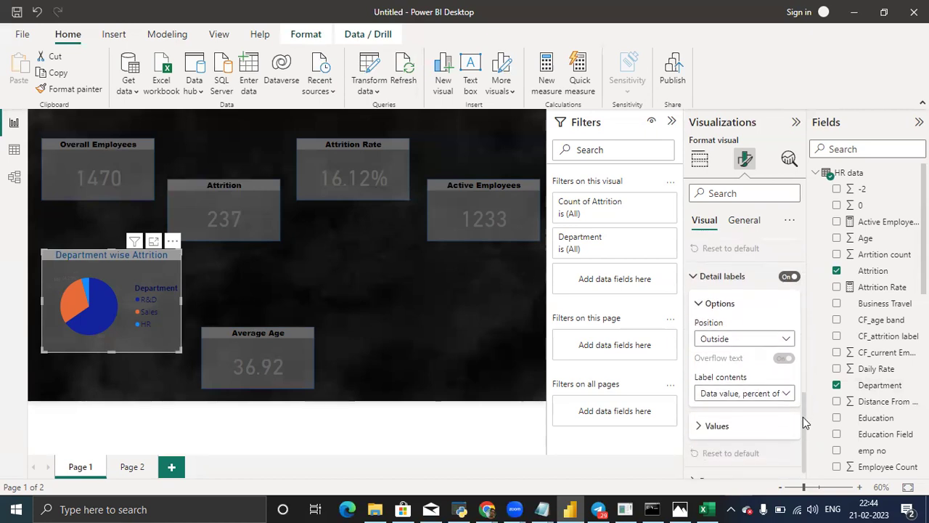
pyautogui.click(726, 427)
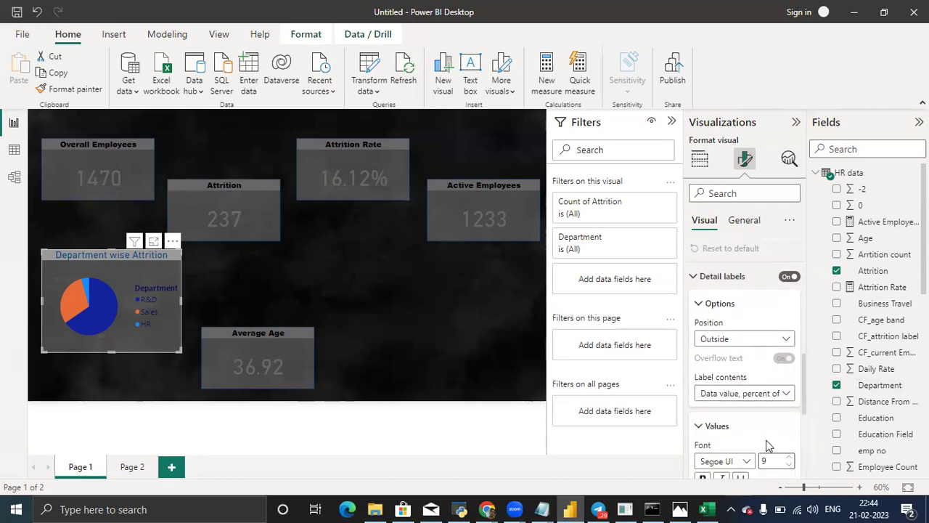
pyautogui.scroll(-4, 770, 445)
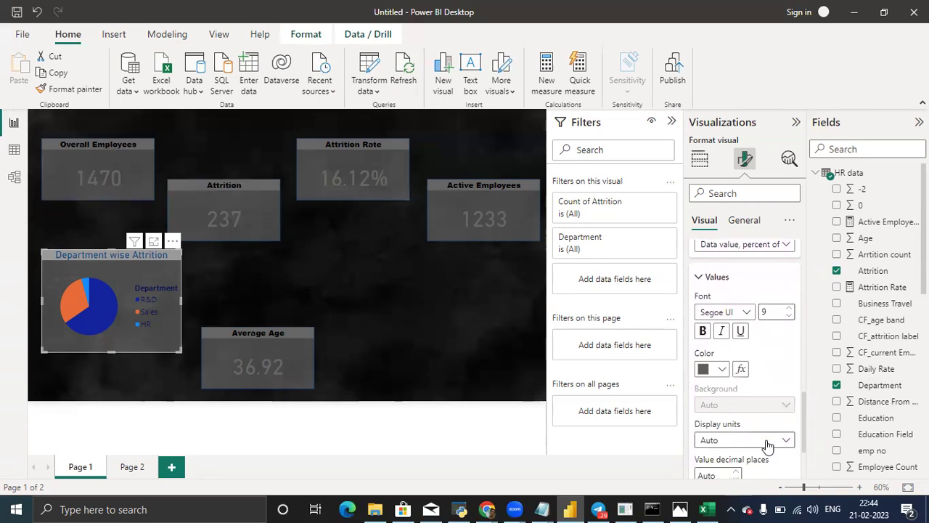
pyautogui.click(719, 371)
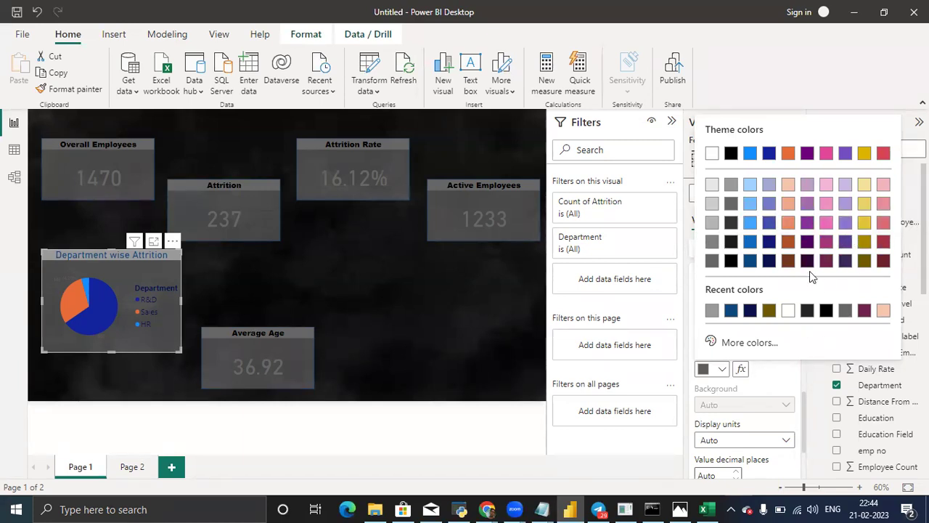
pyautogui.click(846, 261)
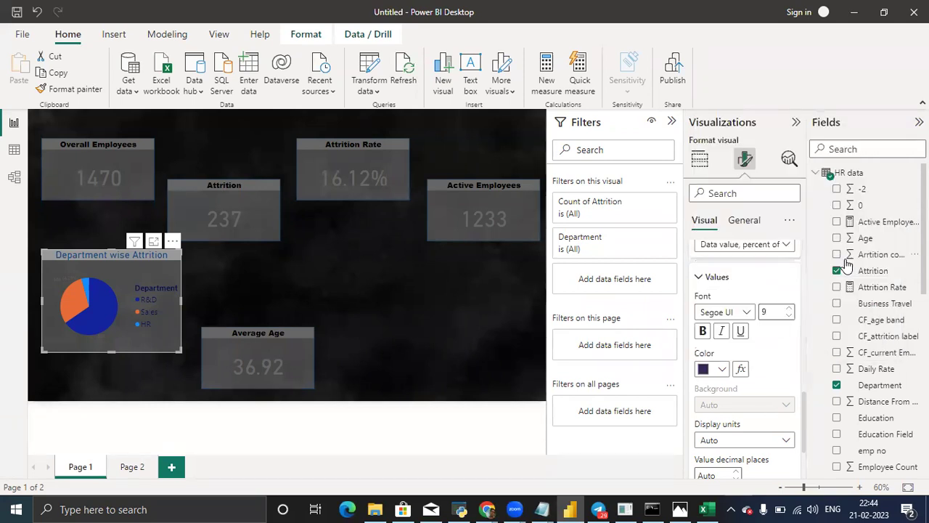
pyautogui.click(723, 371)
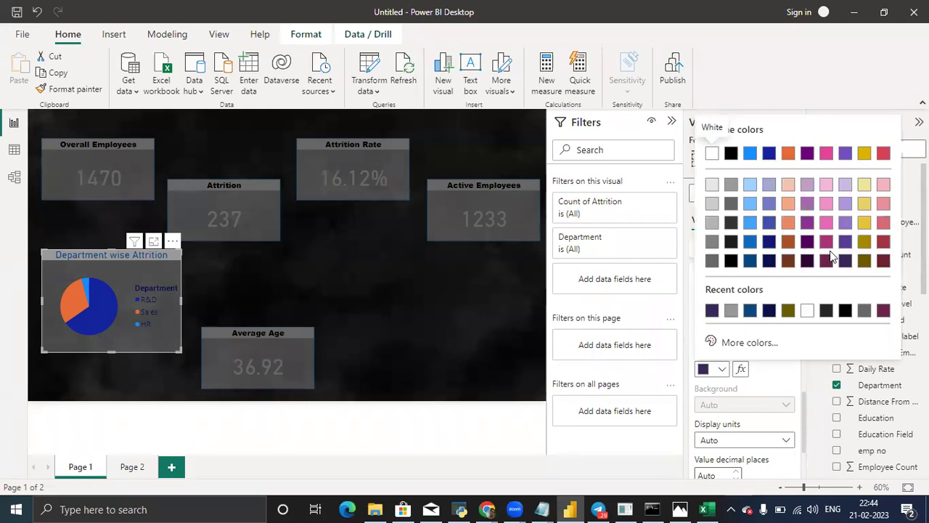
pyautogui.click(864, 222)
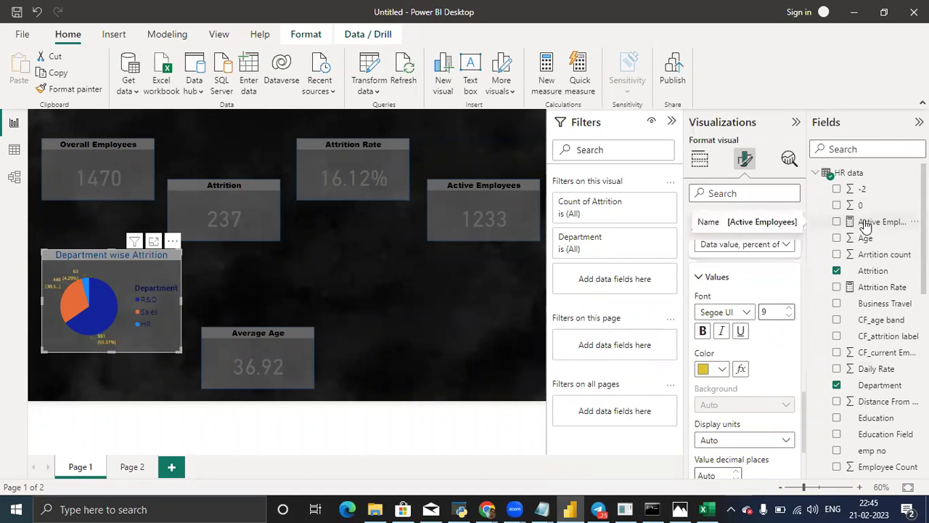
# Set the font size of the pie chart's detail label values to 14.
pyautogui.doubleClick(768, 313)
pyautogui.write('14')
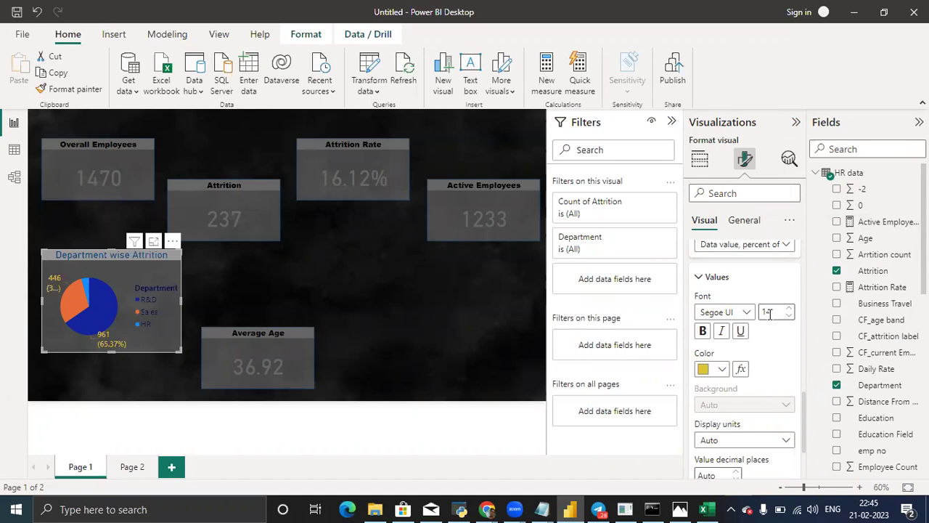
# Set the pie chart's detail label font size to 9 and enlarge the chart until it reaches the Average Age card's edge.
pyautogui.press('BackSpace')
pyautogui.write('9')
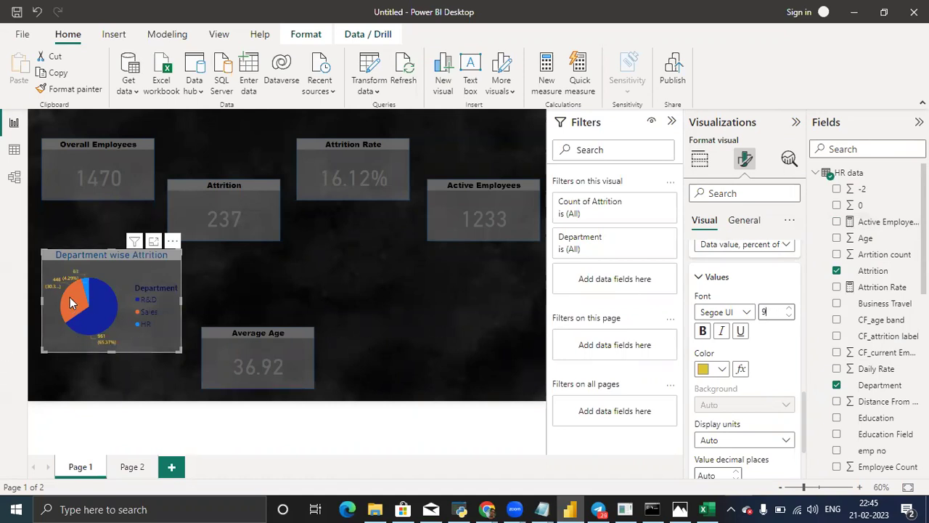
pyautogui.moveTo(60, 287)
pyautogui.moveTo(181, 350); pyautogui.dragTo(200, 356)
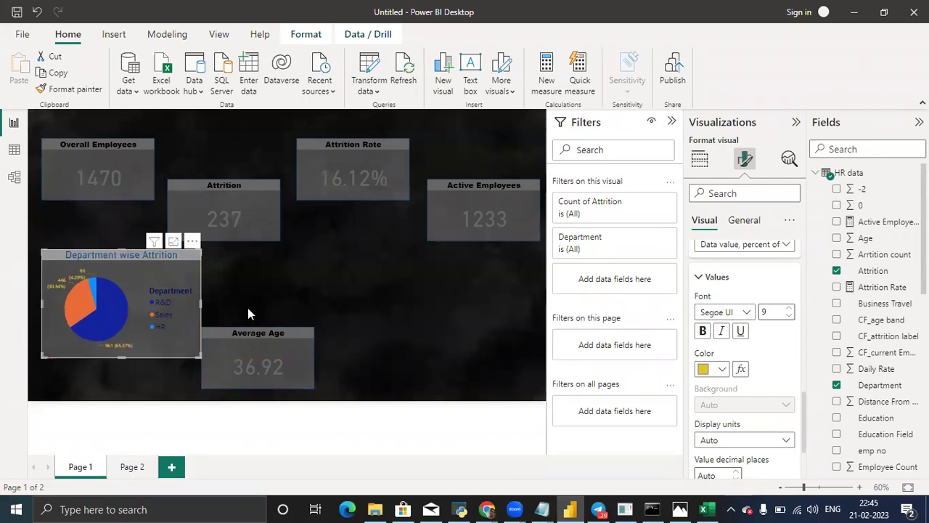
pyautogui.click(253, 309)
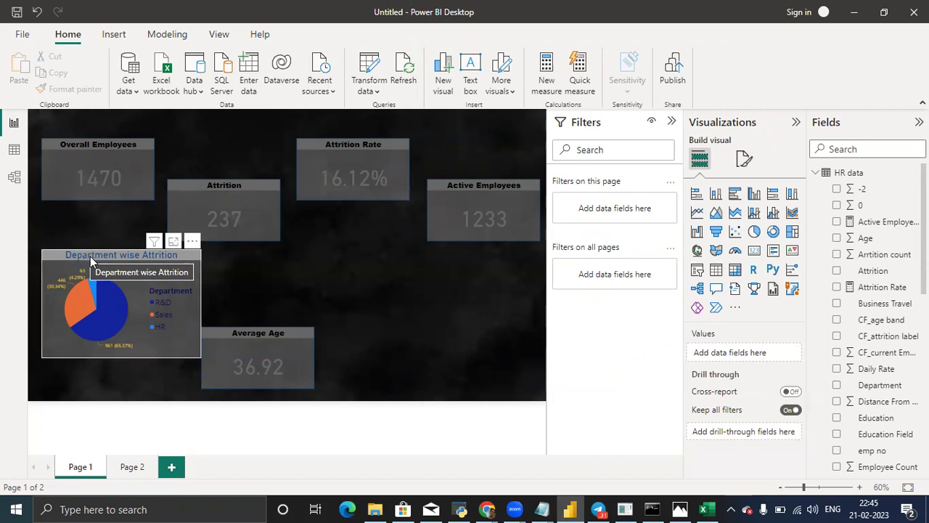
# Examine the pie chart's title settings, including heading, font, text color, background color and horizontal alignment.
pyautogui.click(743, 159)
pyautogui.click(152, 298)
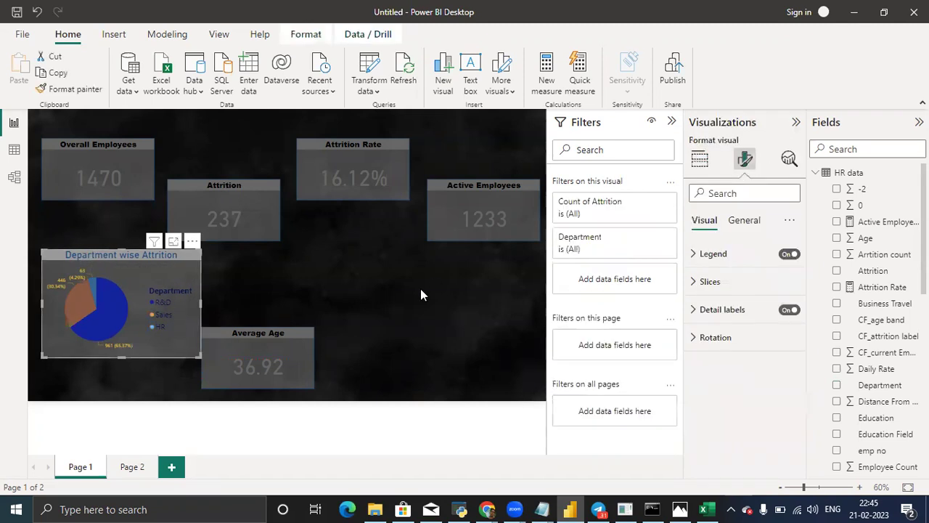
pyautogui.click(742, 218)
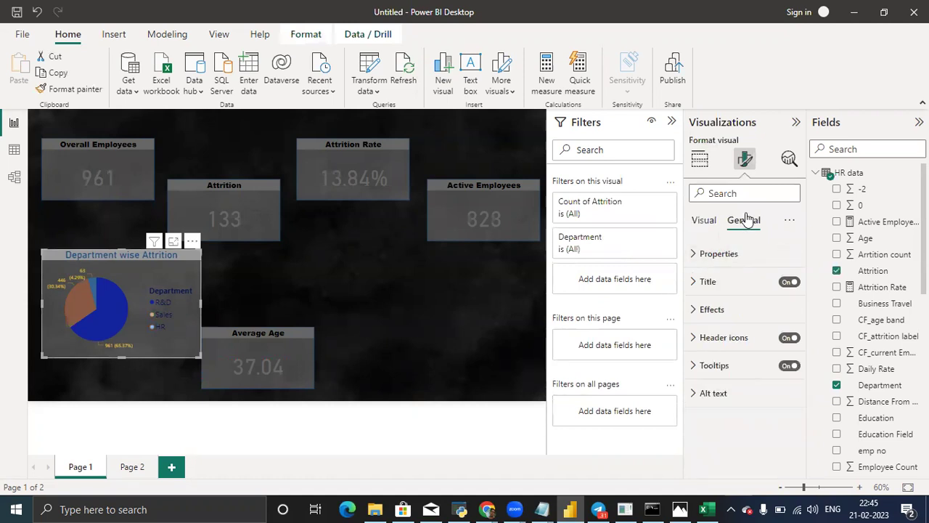
pyautogui.click(718, 287)
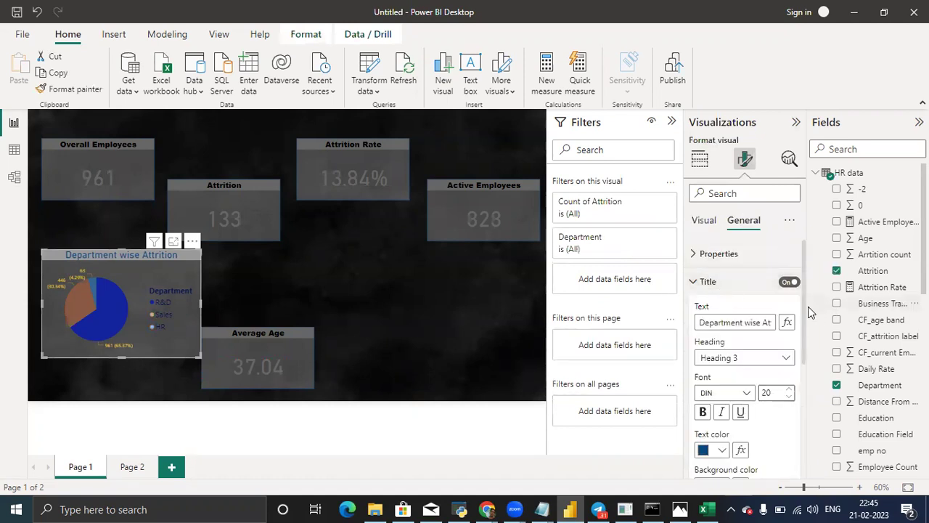
pyautogui.moveTo(806, 305); pyautogui.dragTo(811, 361)
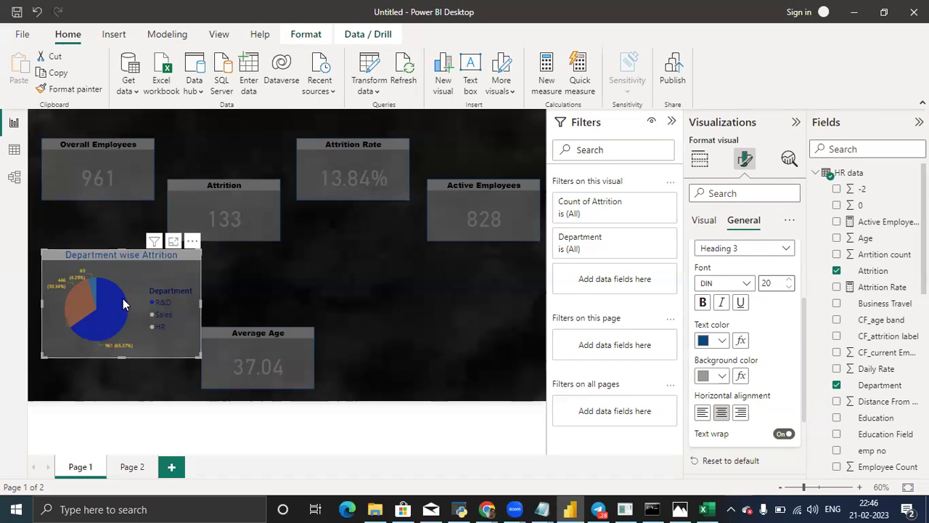
# Examine the pie chart's detail label settings, from position and label contents to the value font, color, display units and decimal places.
pyautogui.click(705, 221)
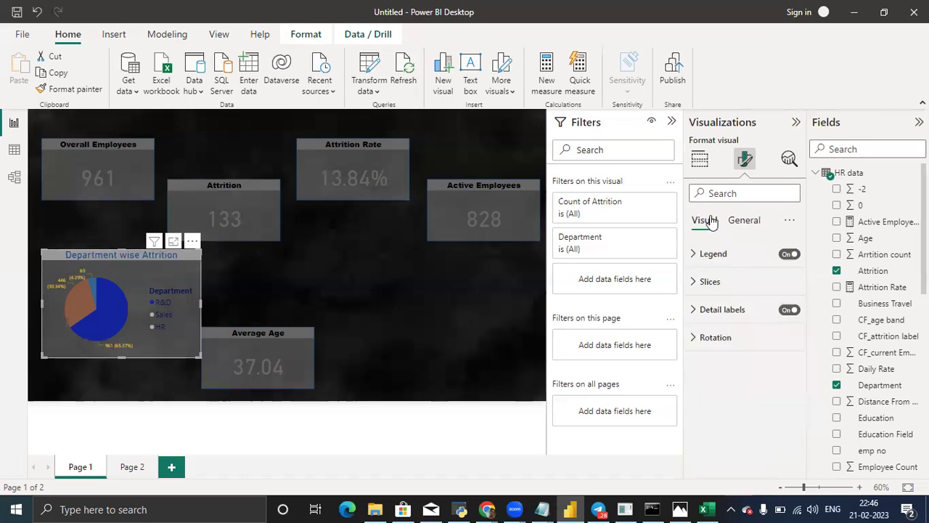
pyautogui.click(725, 310)
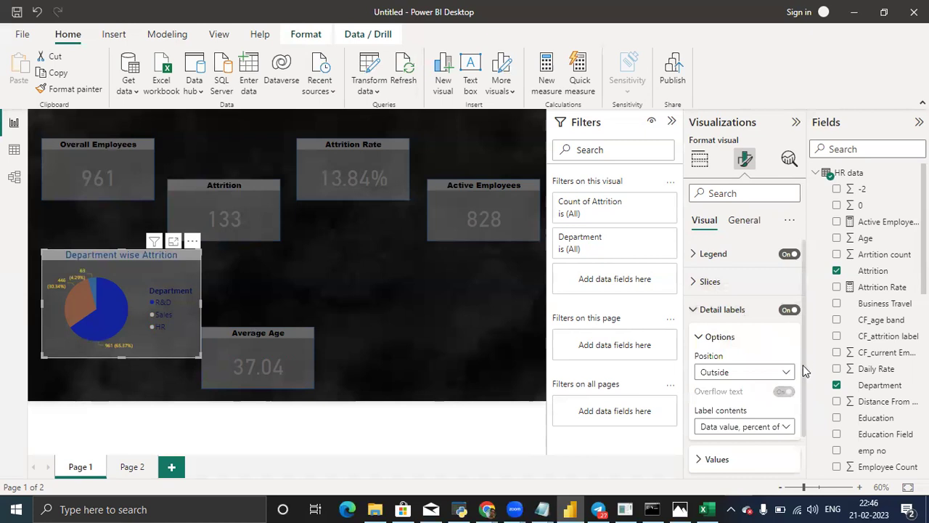
pyautogui.scroll(-1, 803, 365)
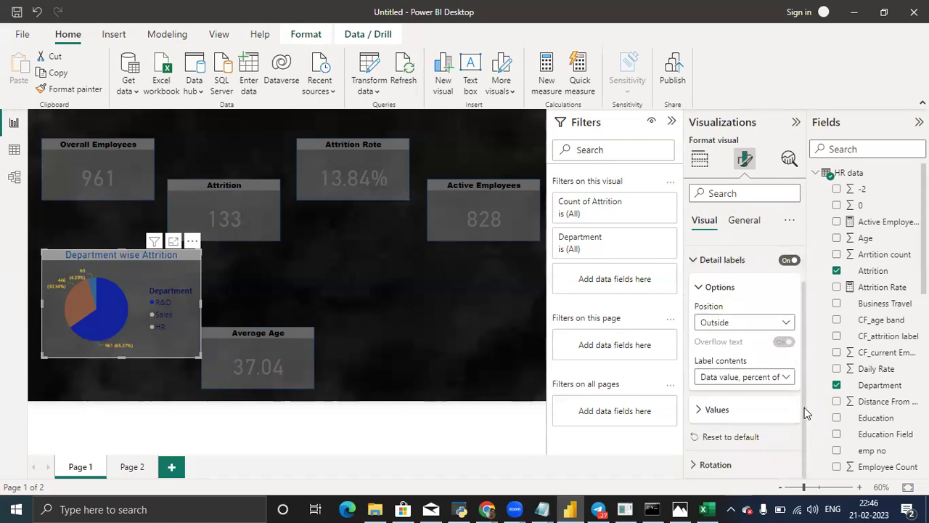
pyautogui.click(714, 411)
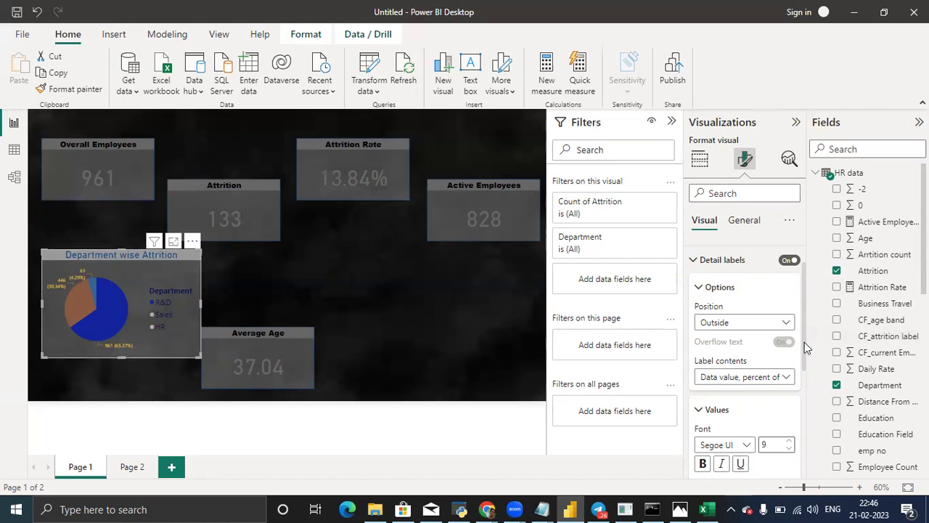
pyautogui.moveTo(804, 342); pyautogui.dragTo(808, 382)
pyautogui.scroll(-1, 806, 385)
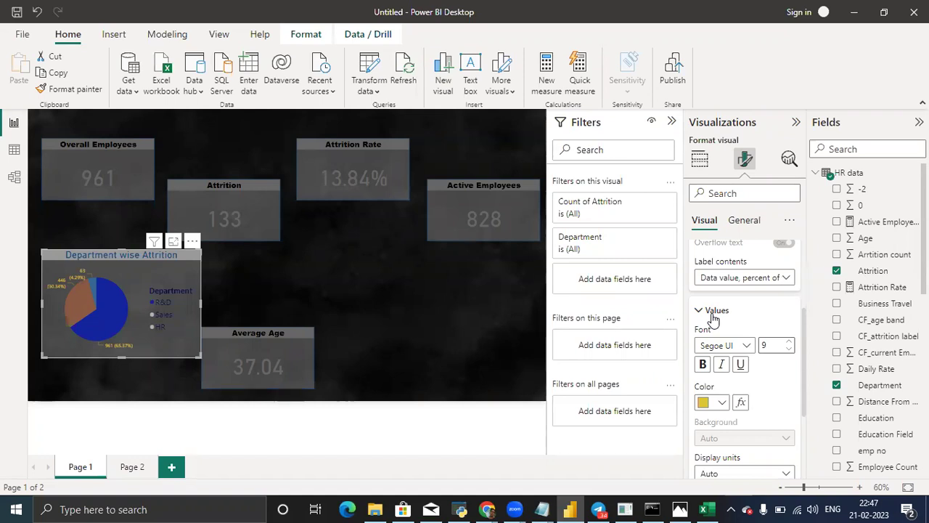
pyautogui.click(128, 321)
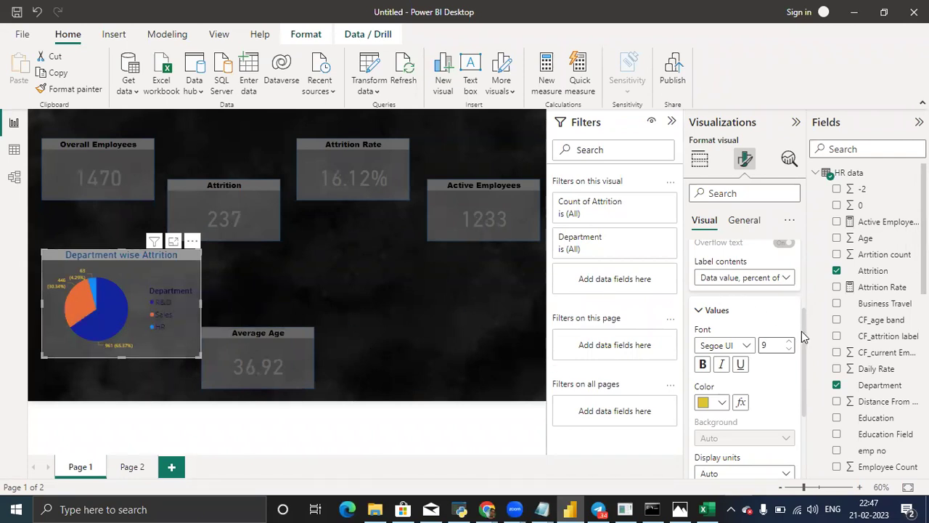
pyautogui.moveTo(802, 331); pyautogui.dragTo(814, 383)
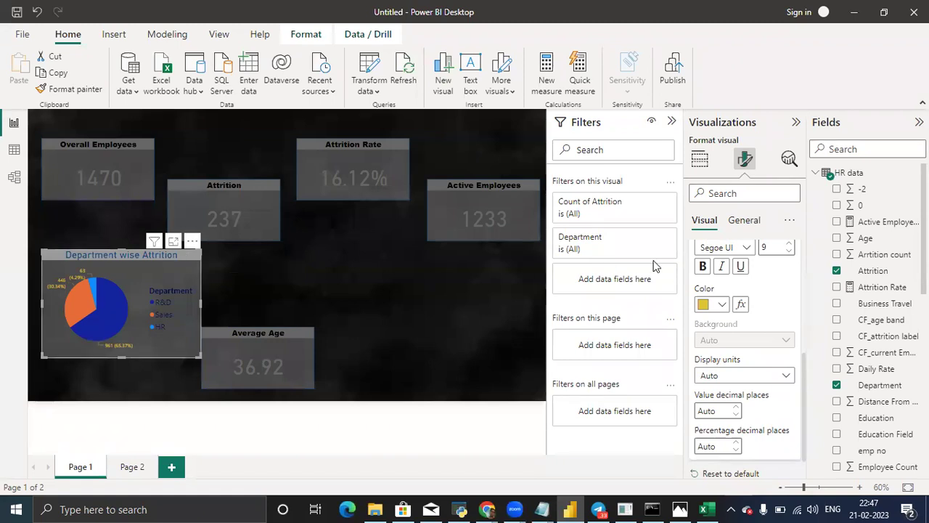
# Review the pie chart's title formatting again and check the fields assigned to its legend and values.
pyautogui.click(734, 223)
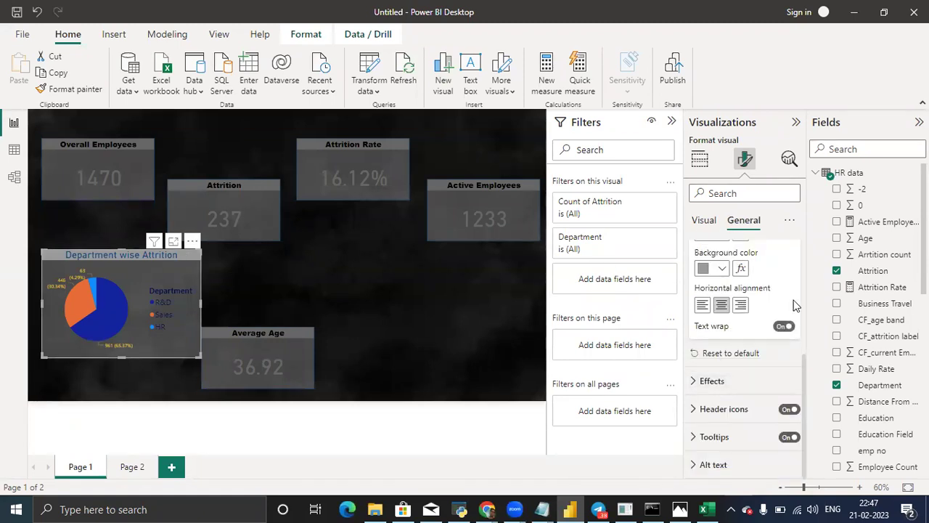
pyautogui.moveTo(803, 355); pyautogui.dragTo(805, 255)
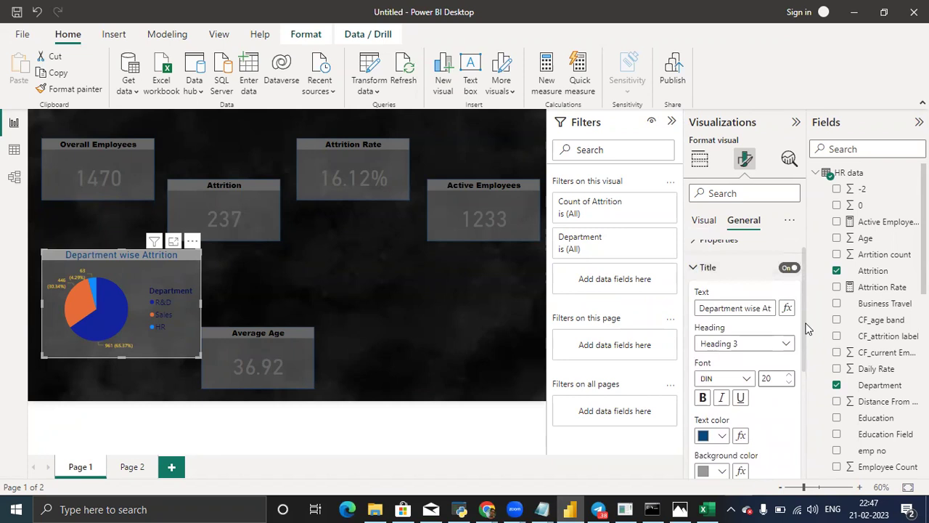
pyautogui.moveTo(806, 328); pyautogui.dragTo(803, 347)
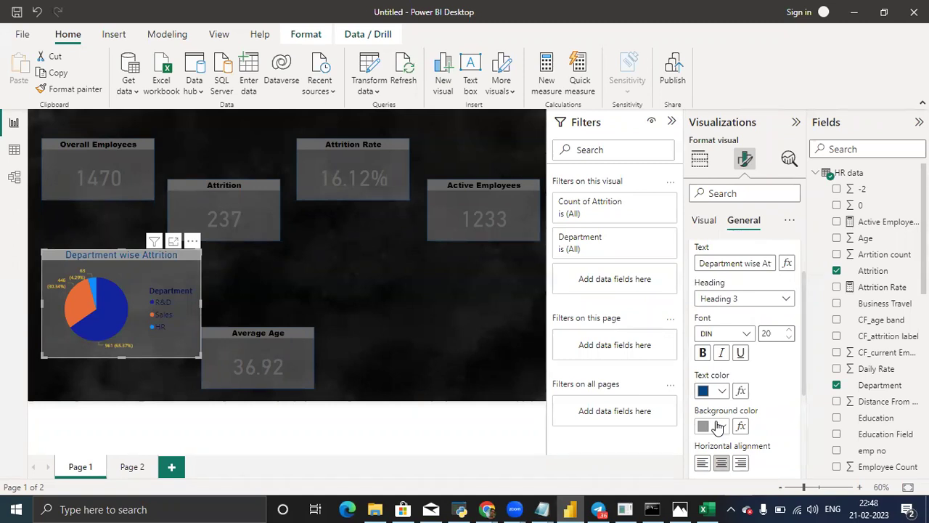
pyautogui.click(708, 166)
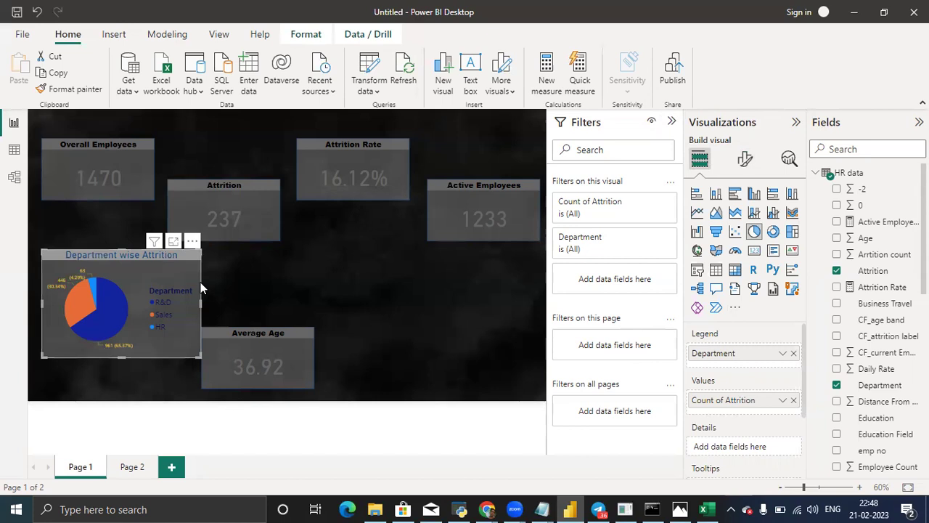
pyautogui.moveTo(711, 361); pyautogui.dragTo(713, 363)
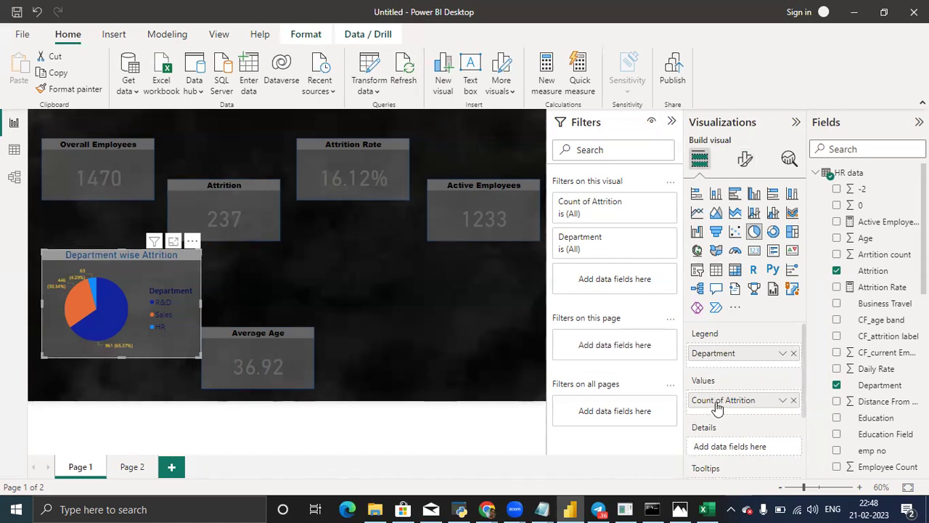
pyautogui.moveTo(717, 404); pyautogui.dragTo(717, 409)
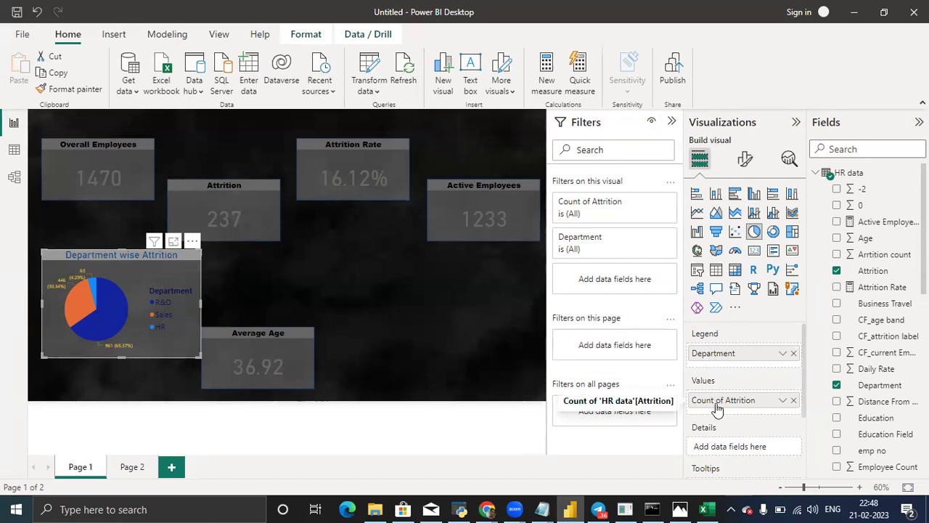
pyautogui.moveTo(717, 409); pyautogui.dragTo(716, 402)
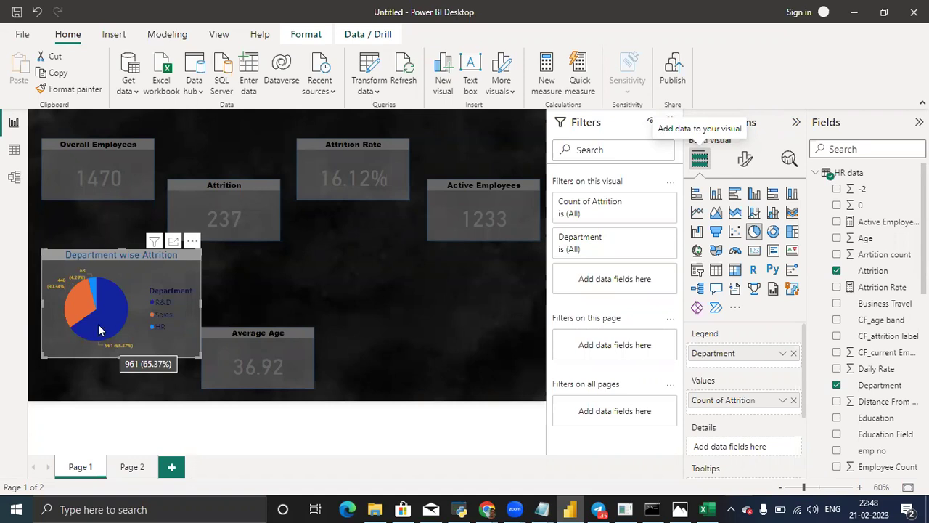
pyautogui.moveTo(61, 284)
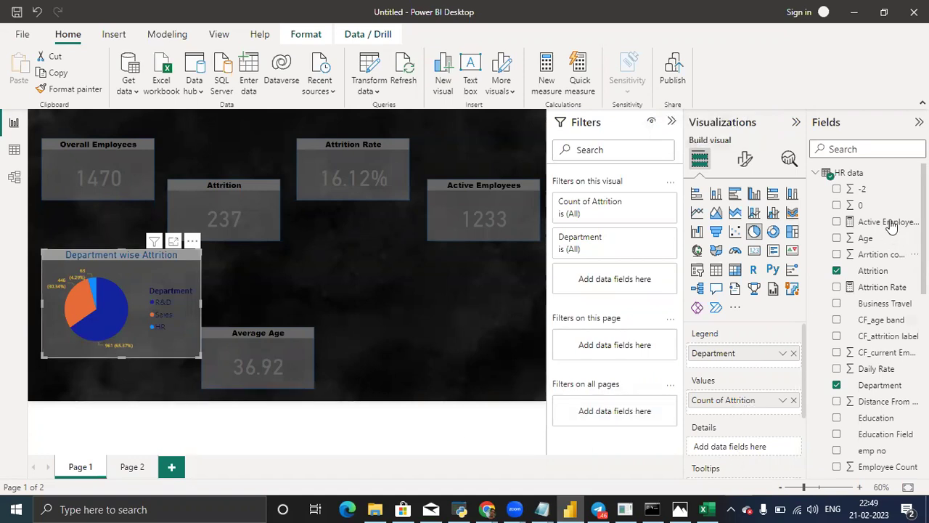
# Search the data fields for "attrition" and compare the field used by the Attrition card with the pie chart's value field.
pyautogui.click(847, 143)
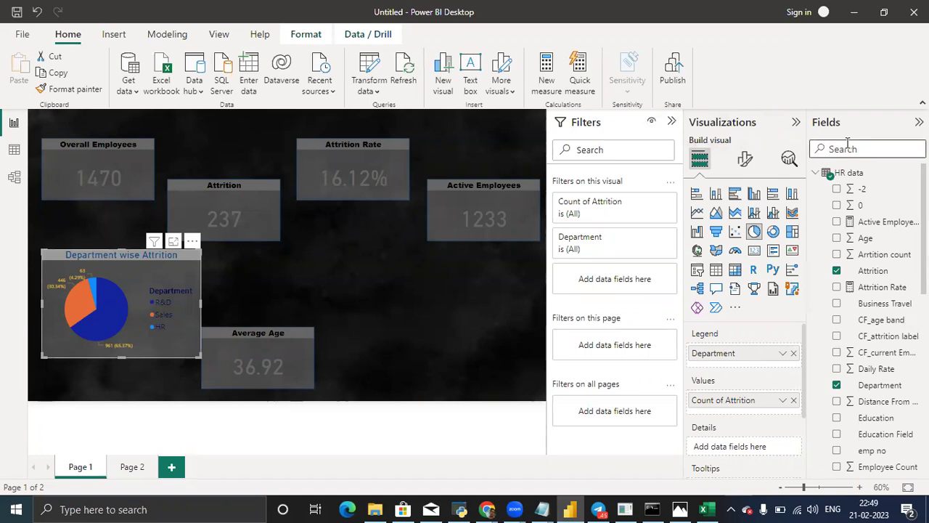
pyautogui.write('c')
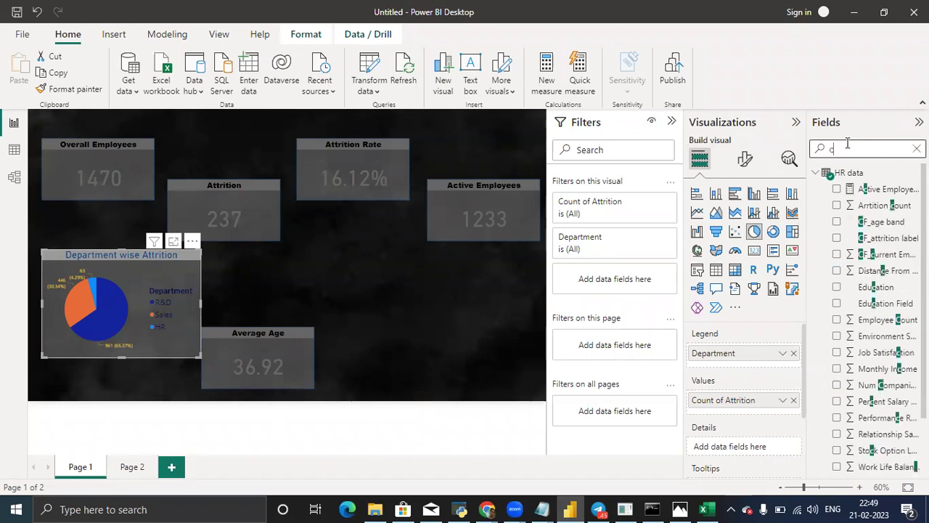
pyautogui.press('BackSpace')
pyautogui.write('a')
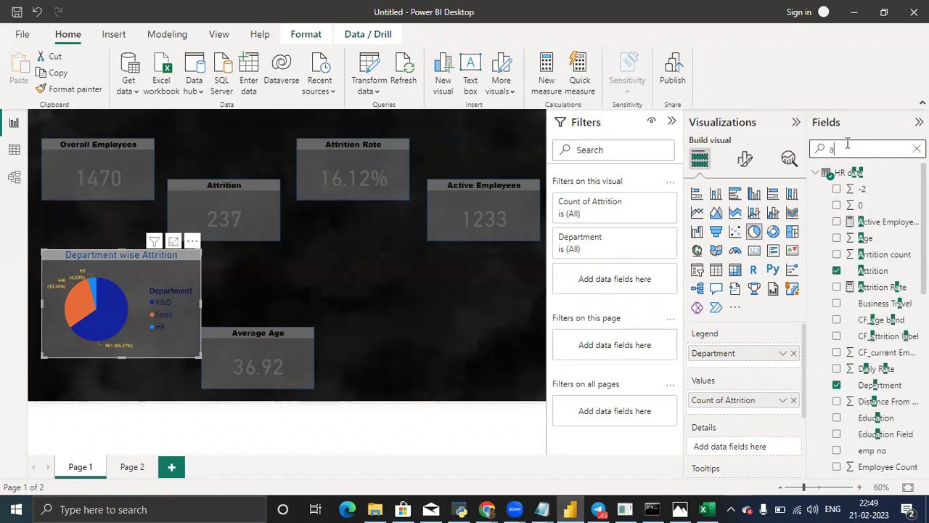
pyautogui.write('ttri')
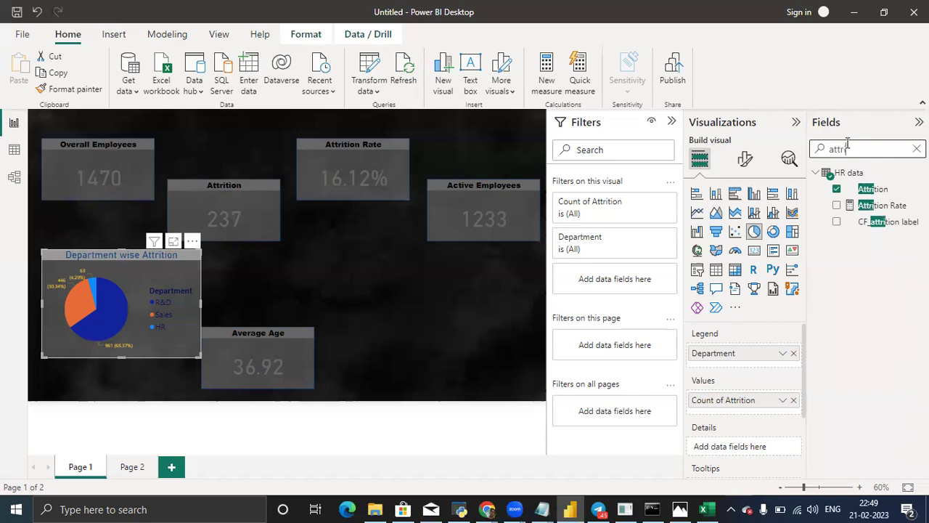
pyautogui.write('tion')
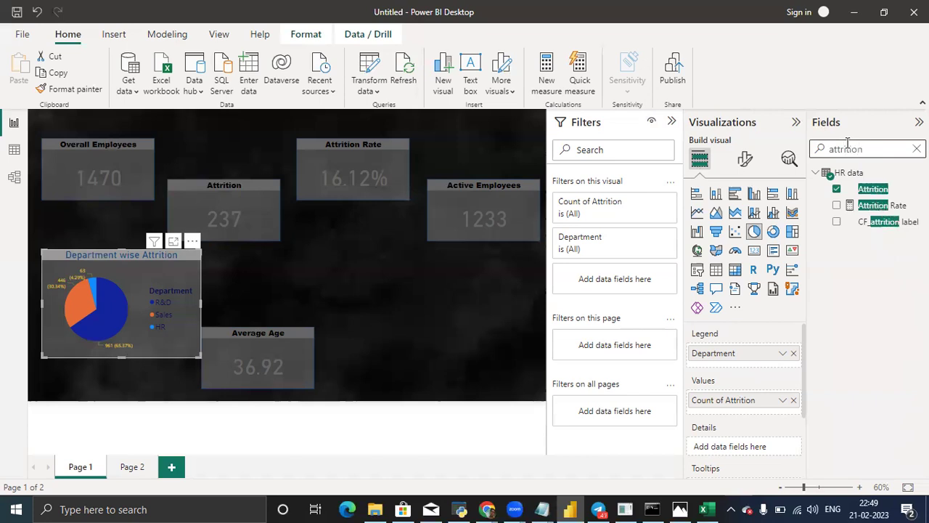
pyautogui.click(204, 218)
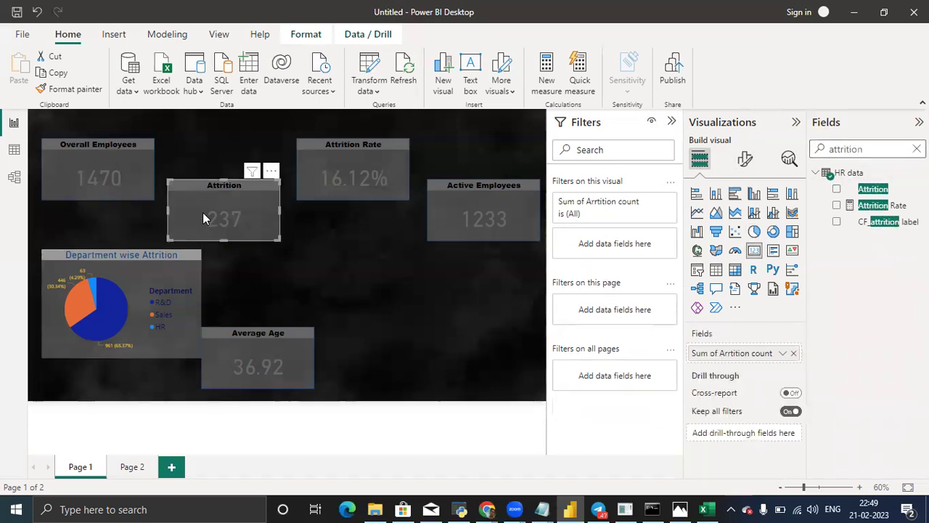
pyautogui.click(174, 295)
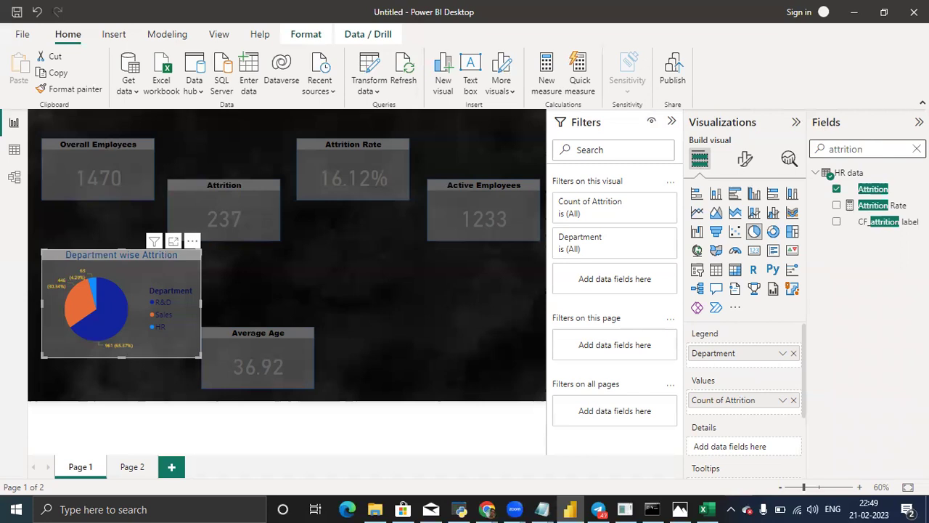
# Search the data fields for "sum of attrition", clear the search, and highlight the Arrtition count field in the HR data table.
pyautogui.hotkey('ctrl', 'a')
pyautogui.press('BackSpace')
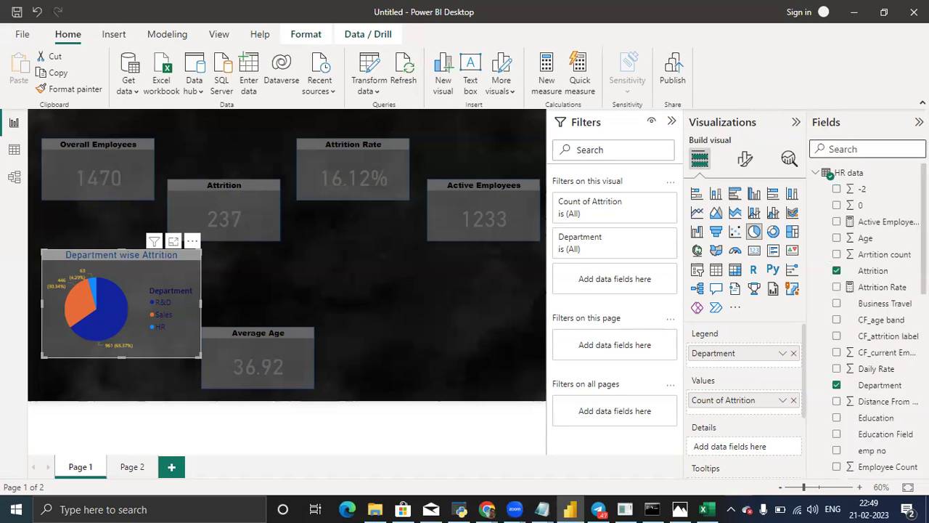
pyautogui.write('s')
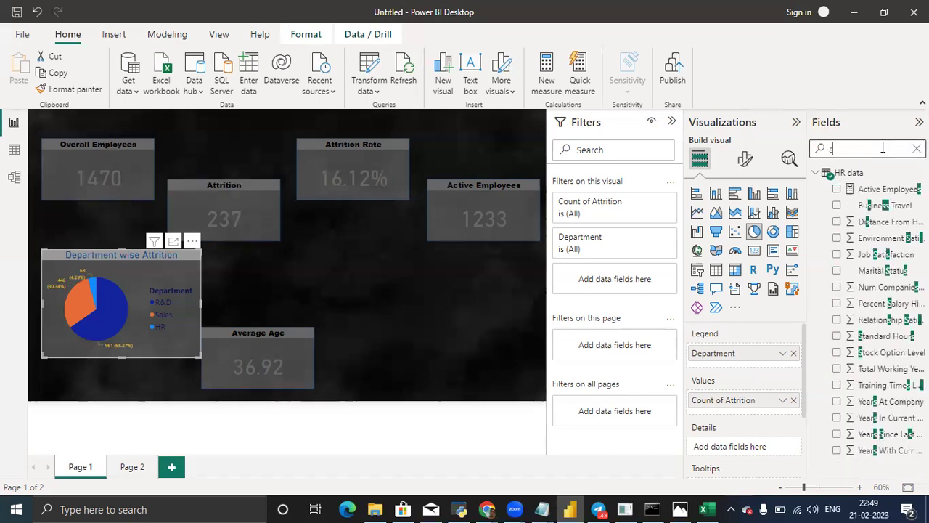
pyautogui.write('um')
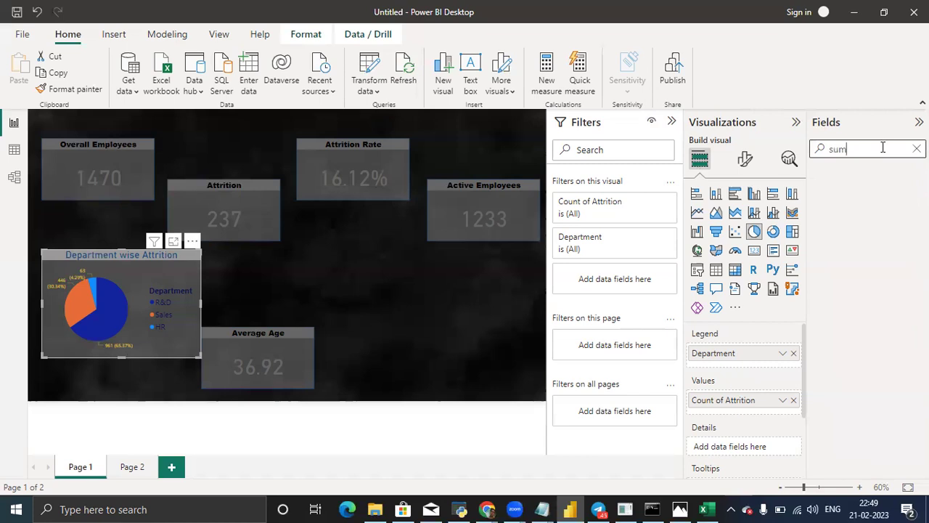
pyautogui.write(' c')
pyautogui.write('f')
pyautogui.write(' a')
pyautogui.write('ttr')
pyautogui.write('ition')
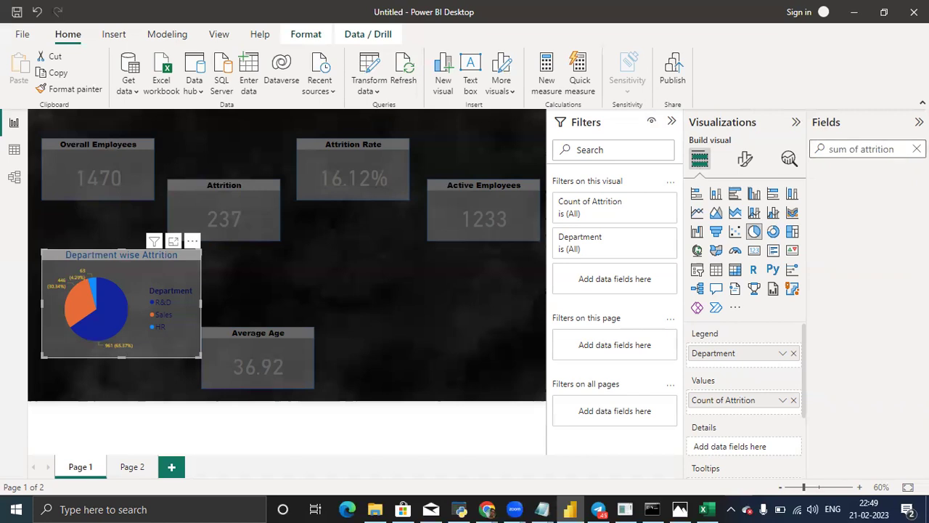
pyautogui.press('Escape')
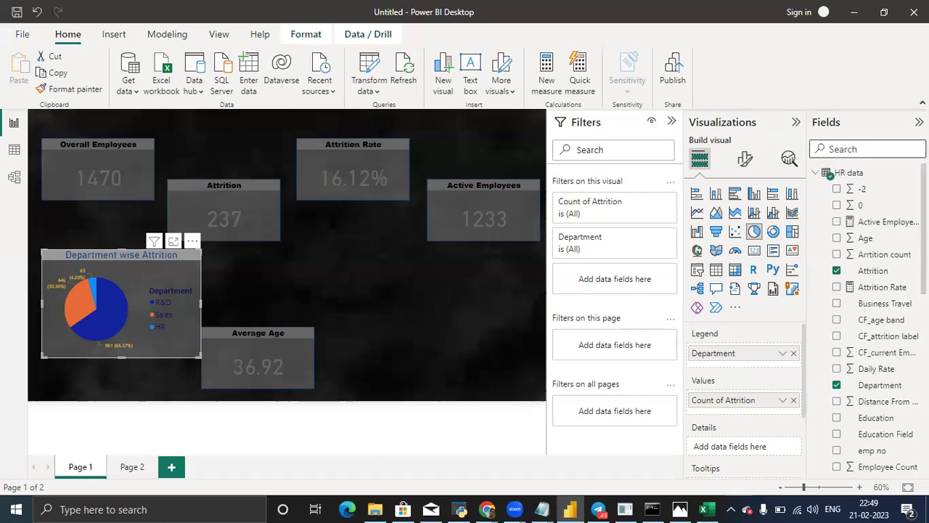
pyautogui.click(877, 256)
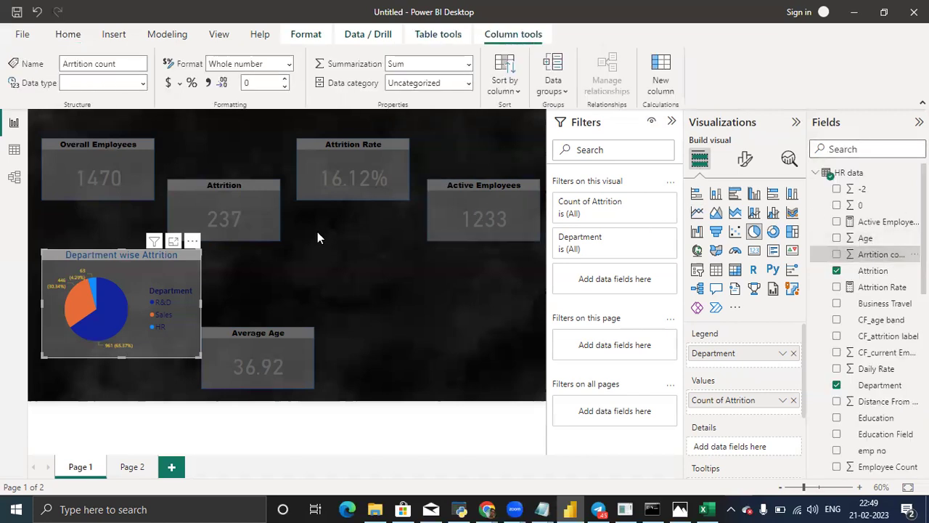
# Check which field and aggregation the Attrition card uses.
pyautogui.click(208, 201)
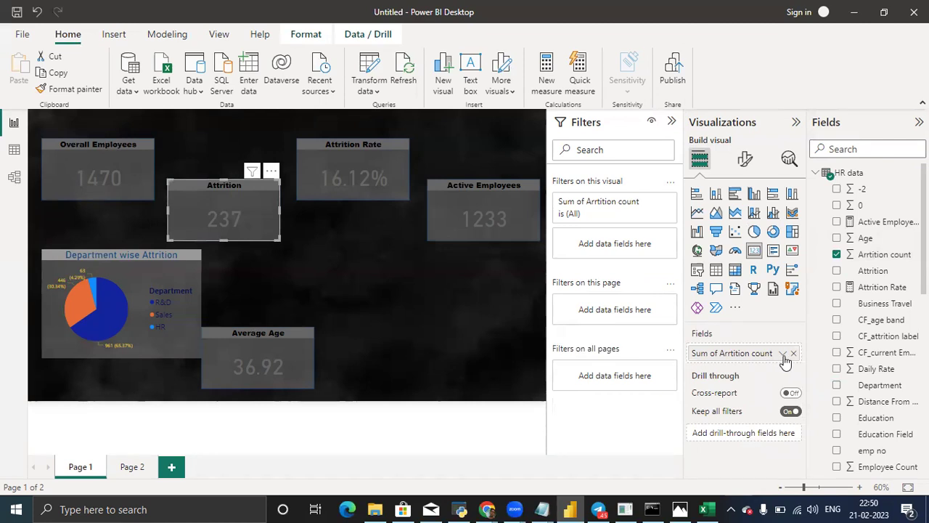
pyautogui.click(783, 355)
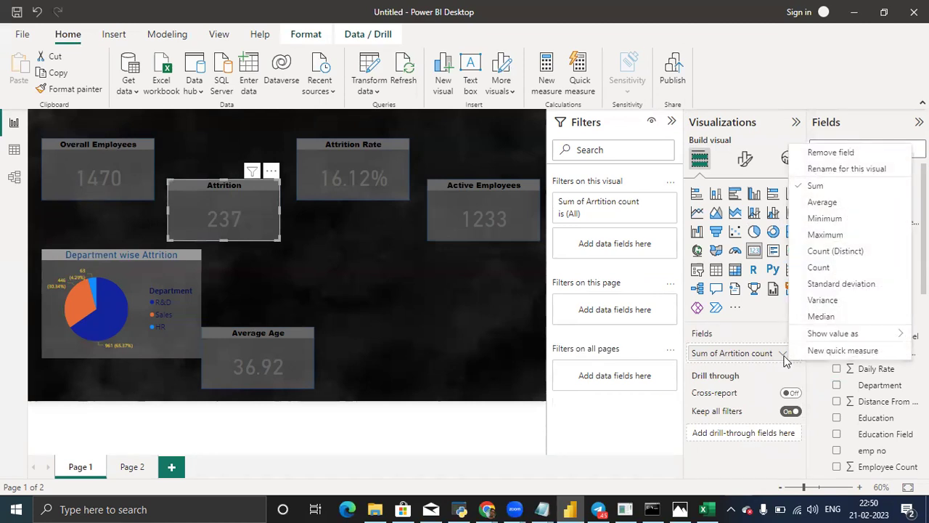
pyautogui.click(758, 351)
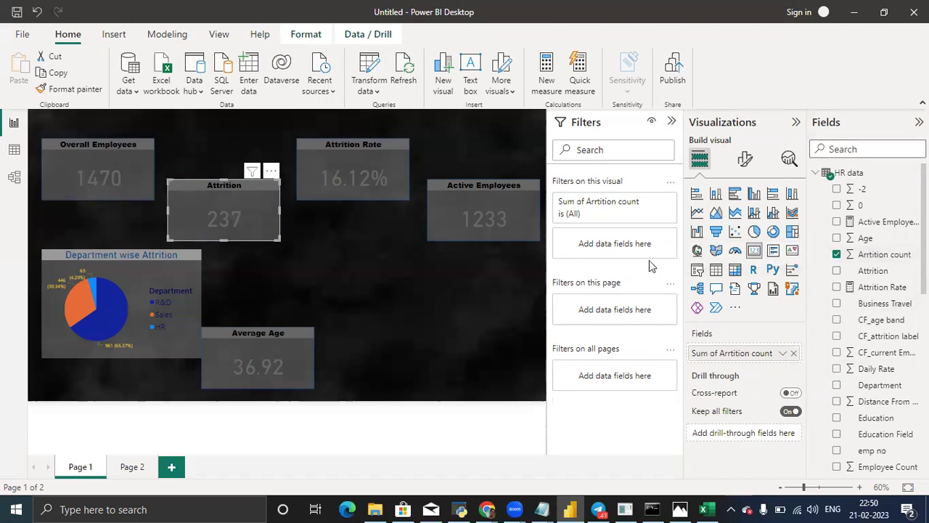
# Replace Count of Attrition with the sum of Arrtition count as the pie chart's value field, and check its data labels.
pyautogui.click(185, 292)
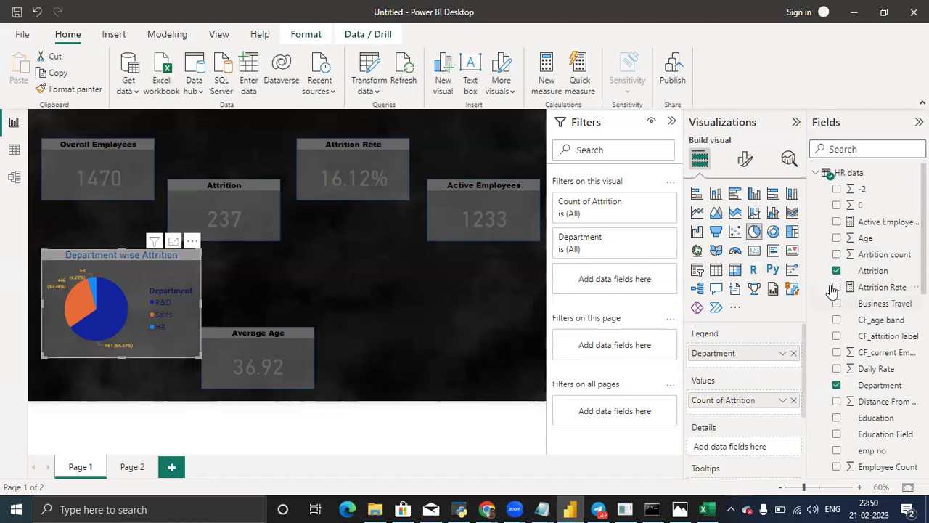
pyautogui.moveTo(865, 254); pyautogui.dragTo(724, 398)
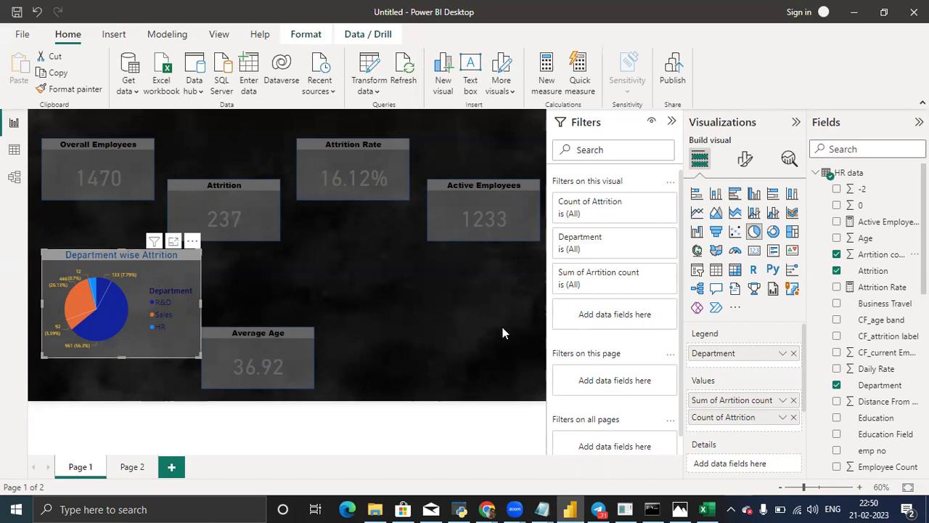
pyautogui.click(793, 418)
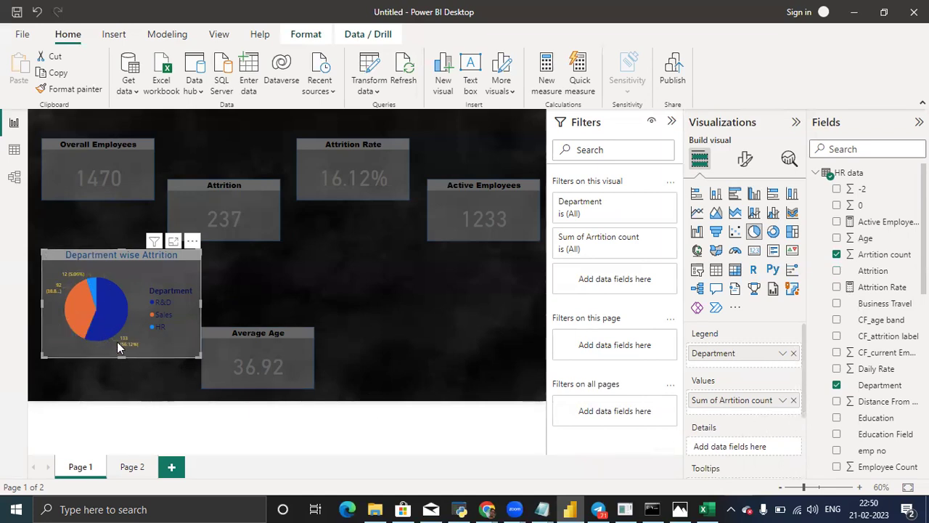
pyautogui.moveTo(124, 342)
pyautogui.moveTo(59, 287)
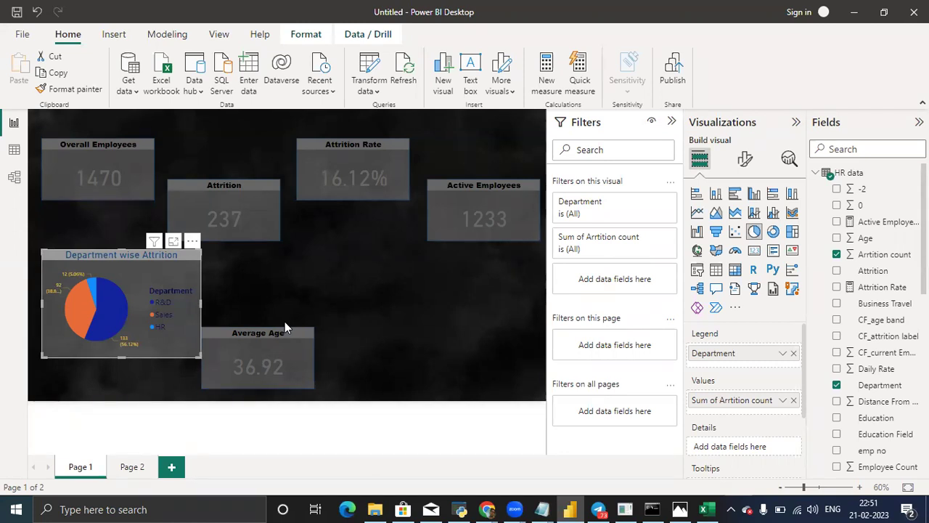
# Keep the department visual as a pie chart and add a separate stacked column chart in the empty area of the page.
pyautogui.click(722, 197)
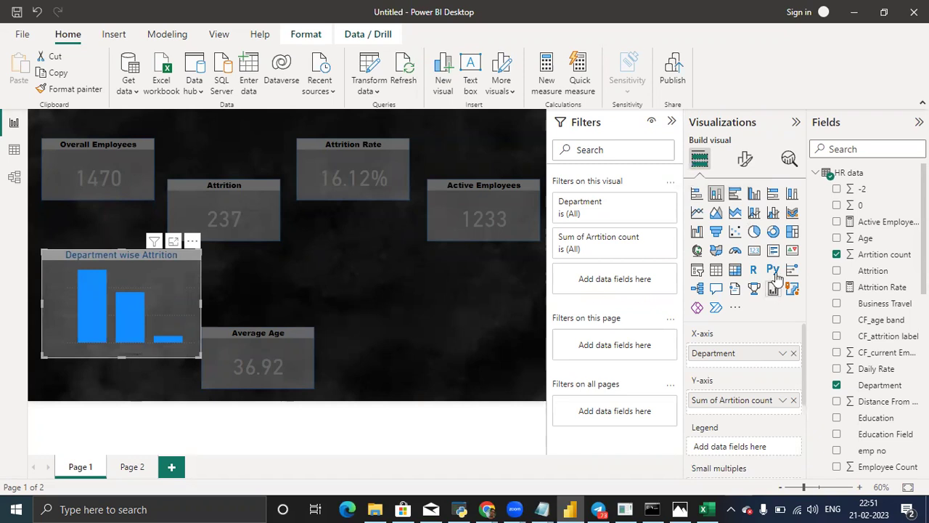
pyautogui.click(755, 232)
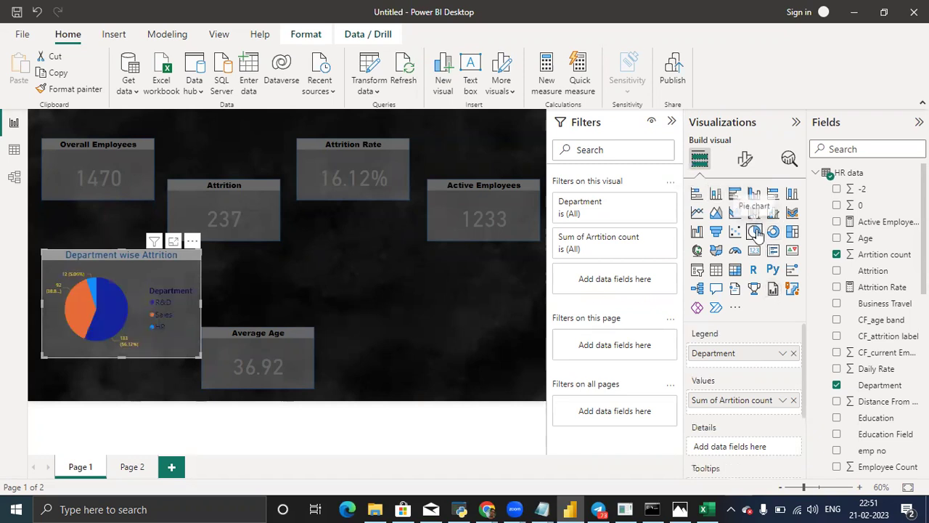
pyautogui.click(451, 277)
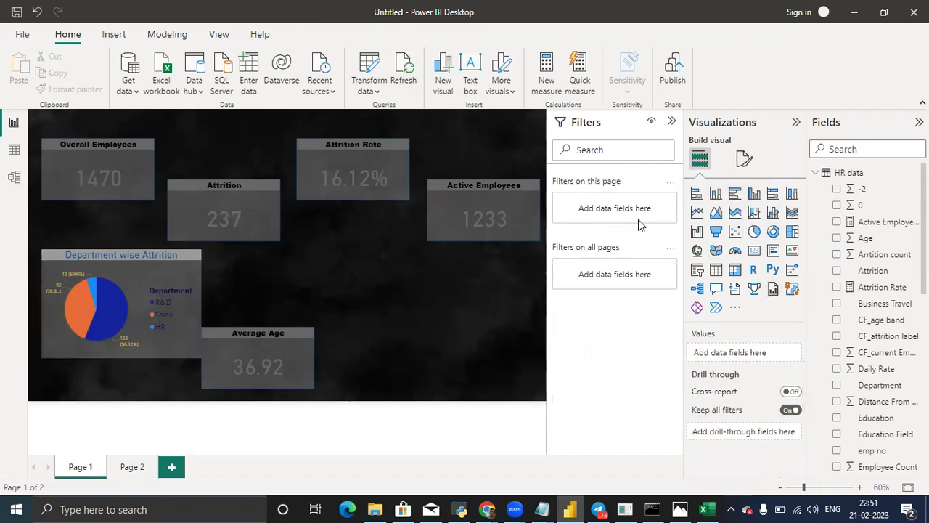
pyautogui.click(716, 196)
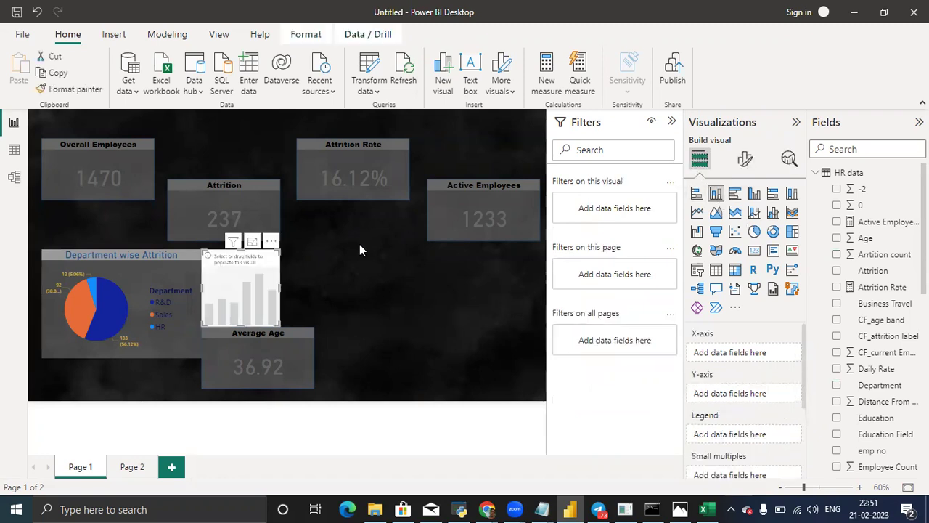
pyautogui.moveTo(261, 263); pyautogui.dragTo(382, 247)
# Line up the Attrition and Active Employees cards with the other top cards, with the pie chart below and the Average Age card beneath it.
pyautogui.moveTo(266, 353); pyautogui.dragTo(233, 350)
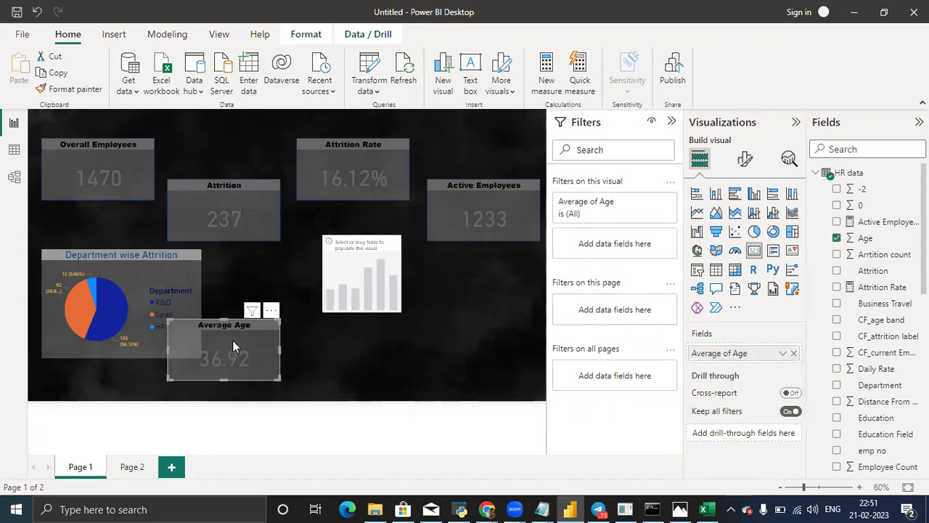
pyautogui.moveTo(235, 183); pyautogui.dragTo(239, 162)
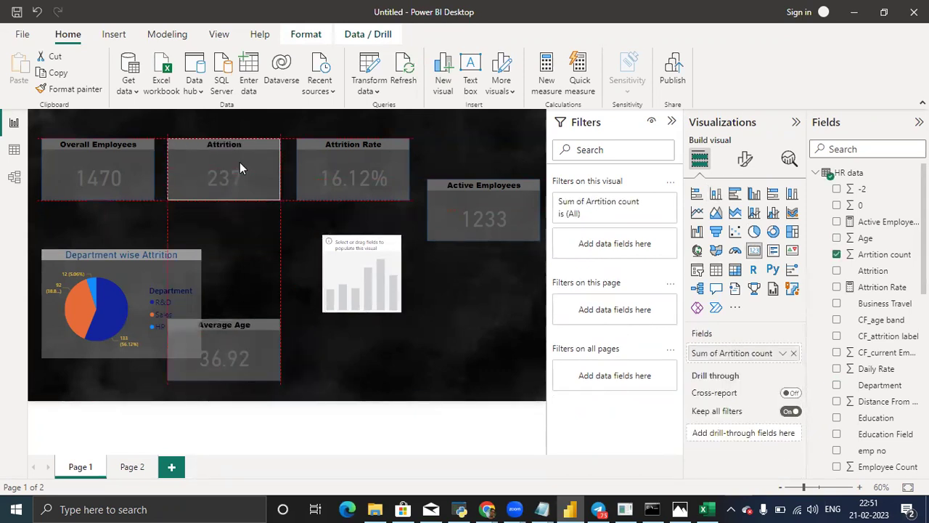
pyautogui.moveTo(447, 189); pyautogui.dragTo(442, 150)
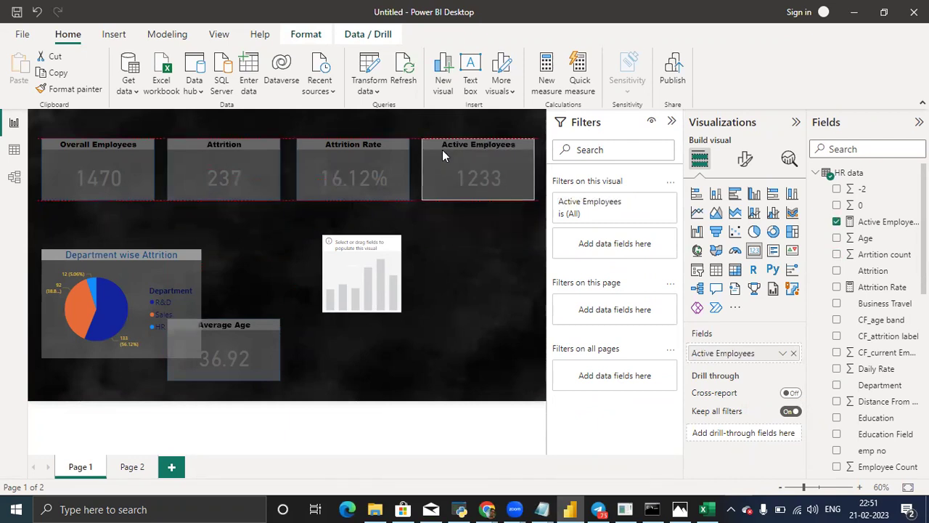
pyautogui.moveTo(78, 291); pyautogui.dragTo(80, 258)
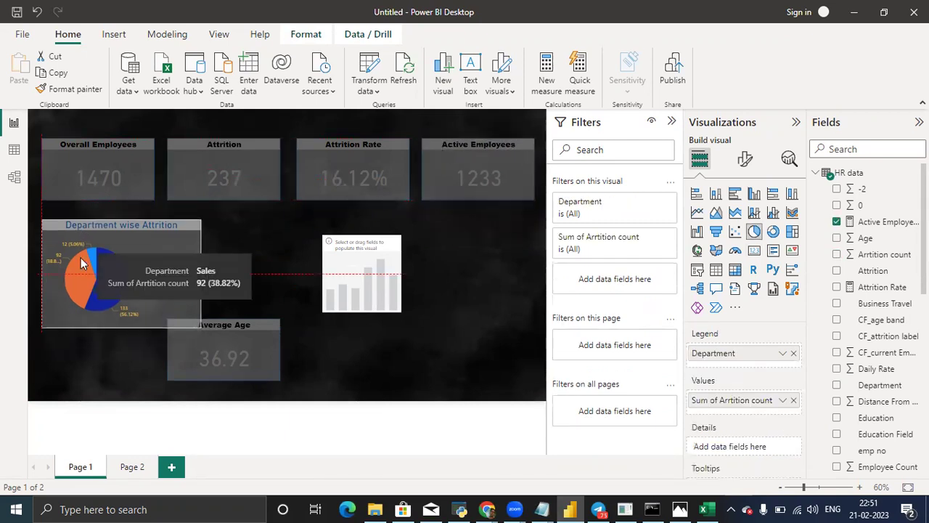
pyautogui.moveTo(208, 348); pyautogui.dragTo(85, 371)
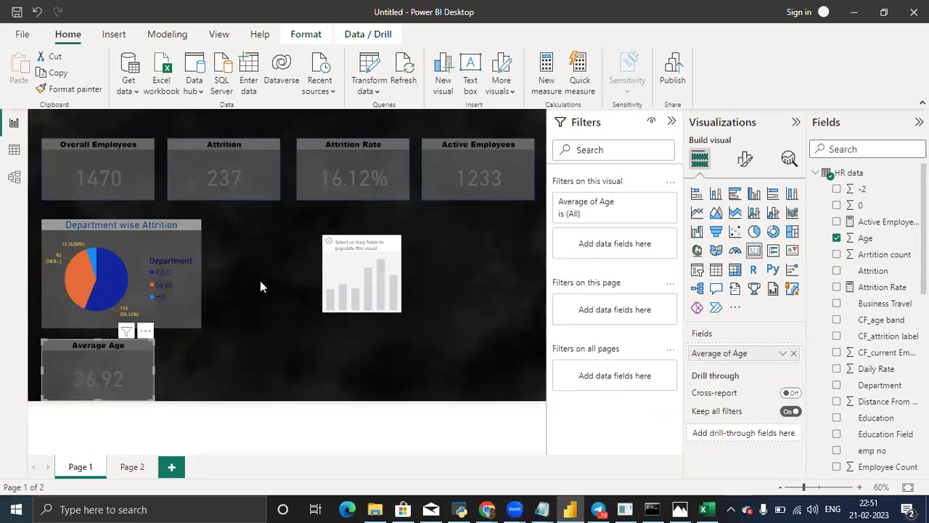
# Enlarge the empty stacked column chart to nearly the pie chart's size and place it beside the pie chart.
pyautogui.click(348, 254)
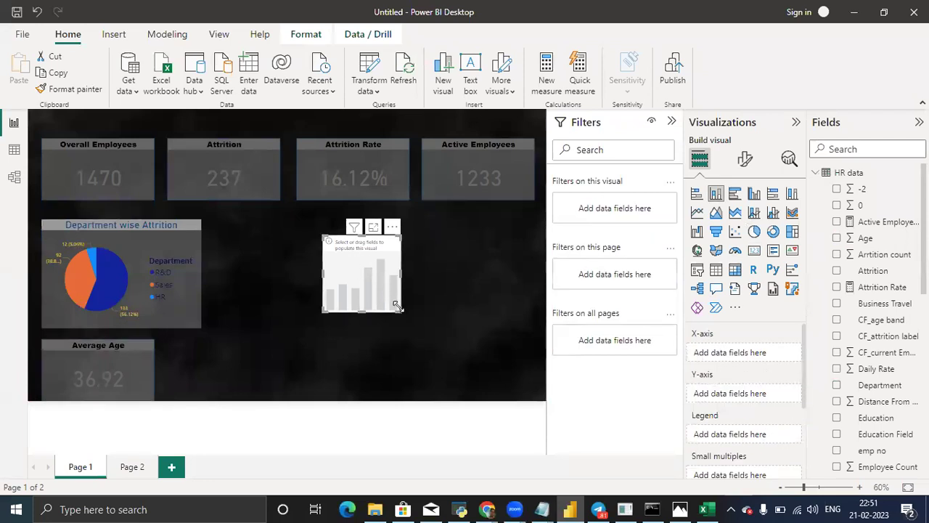
pyautogui.moveTo(398, 309); pyautogui.dragTo(463, 345)
pyautogui.moveTo(324, 281); pyautogui.dragTo(291, 277)
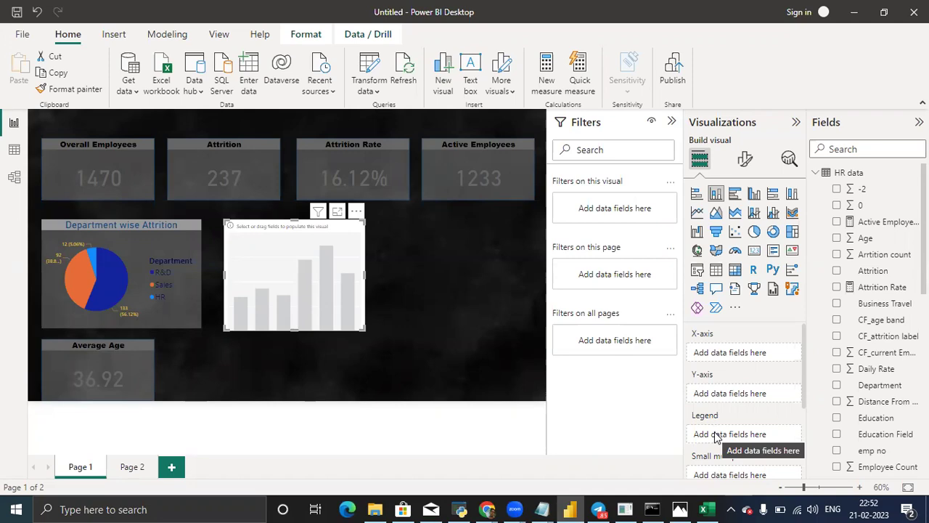
# Review the HR Data workbook's columns in Excel, return to Power BI and assign CF_age band to the column chart's X-axis.
pyautogui.click(705, 509)
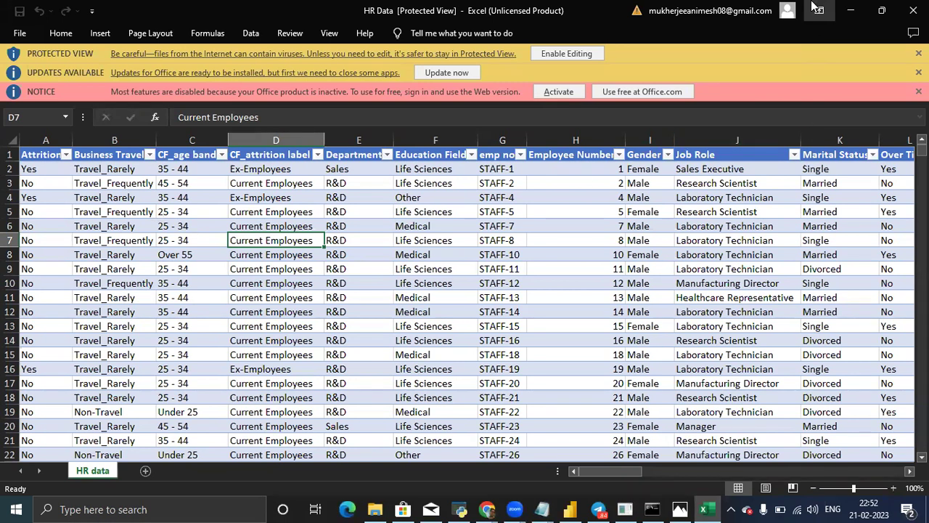
pyautogui.click(852, 11)
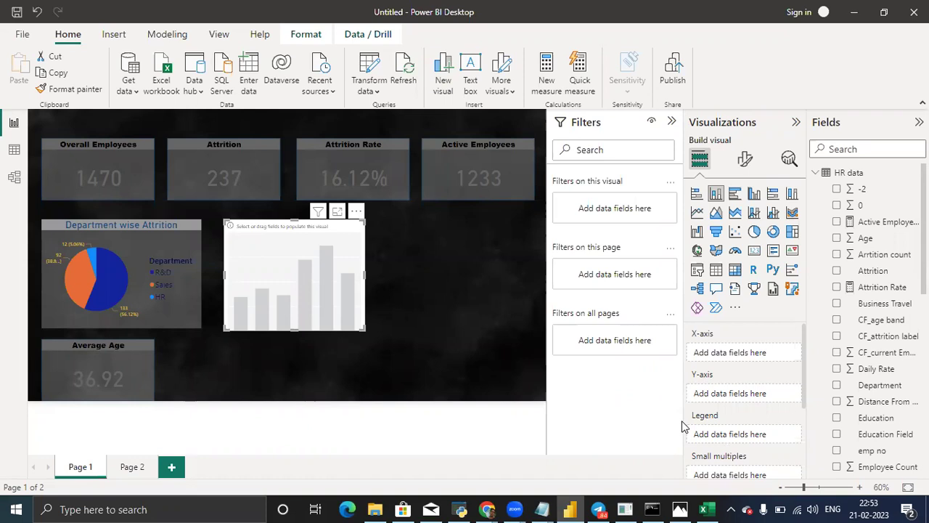
pyautogui.click(886, 150)
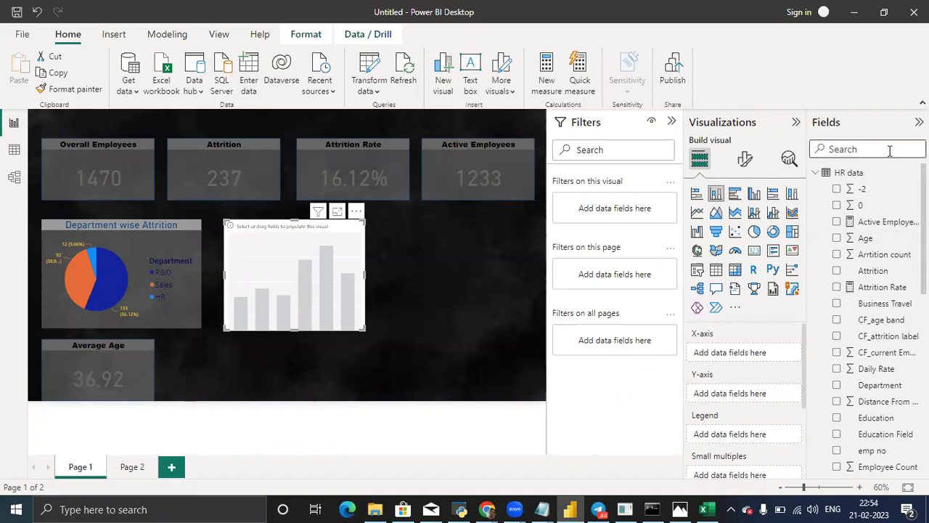
pyautogui.write('age')
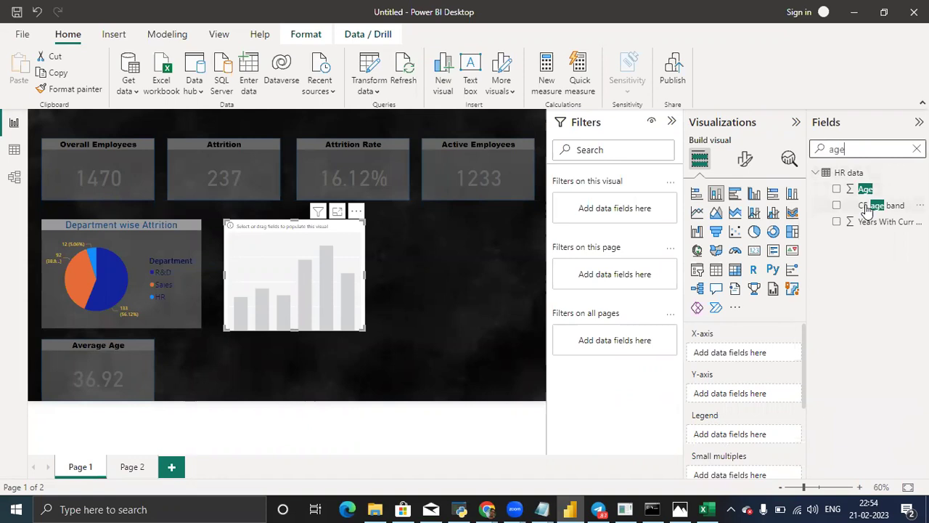
pyautogui.moveTo(868, 209); pyautogui.dragTo(723, 360)
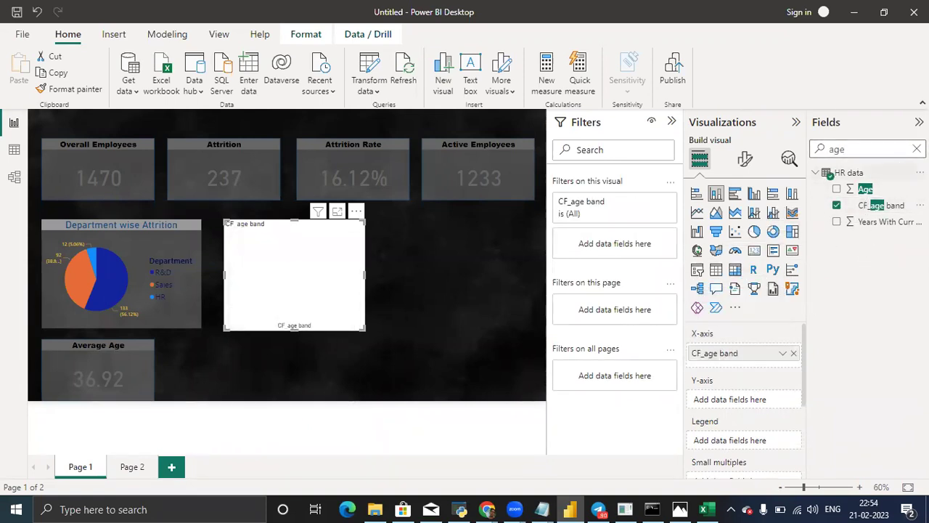
# Search the data fields for "sum" and clear the search.
pyautogui.click(917, 149)
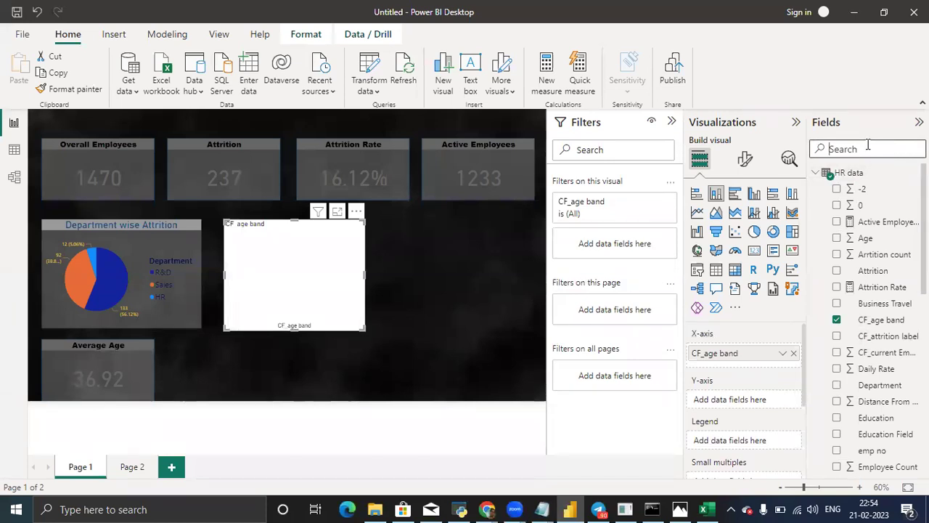
pyautogui.write('sum')
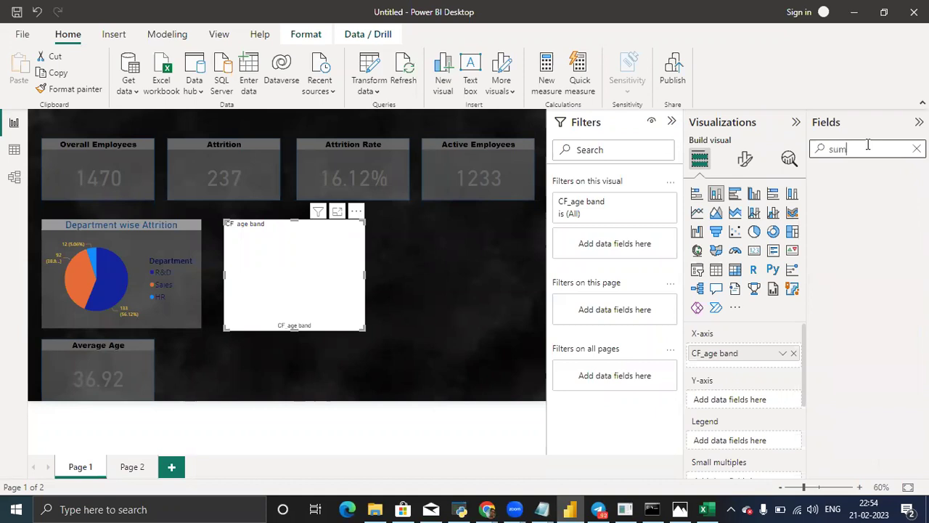
pyautogui.press('BackSpace')
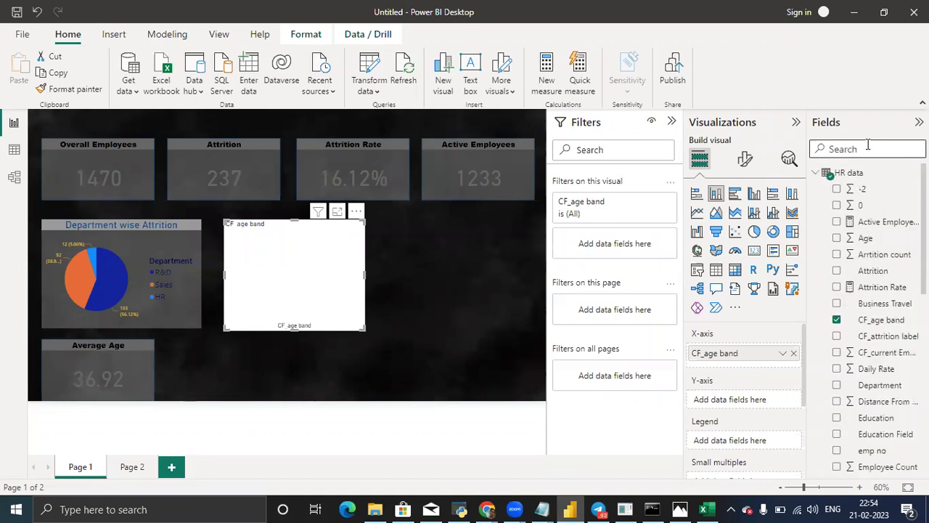